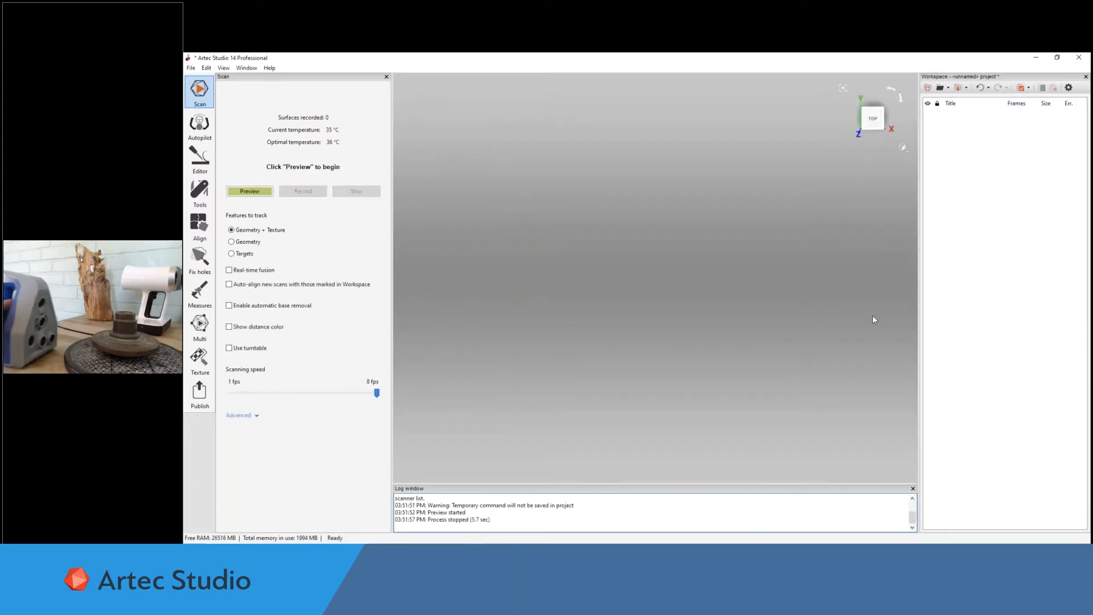
Preview and record scans of the round metal part and the standing dinosaur figurine on the turntable, and stop the recording.
key(F5)
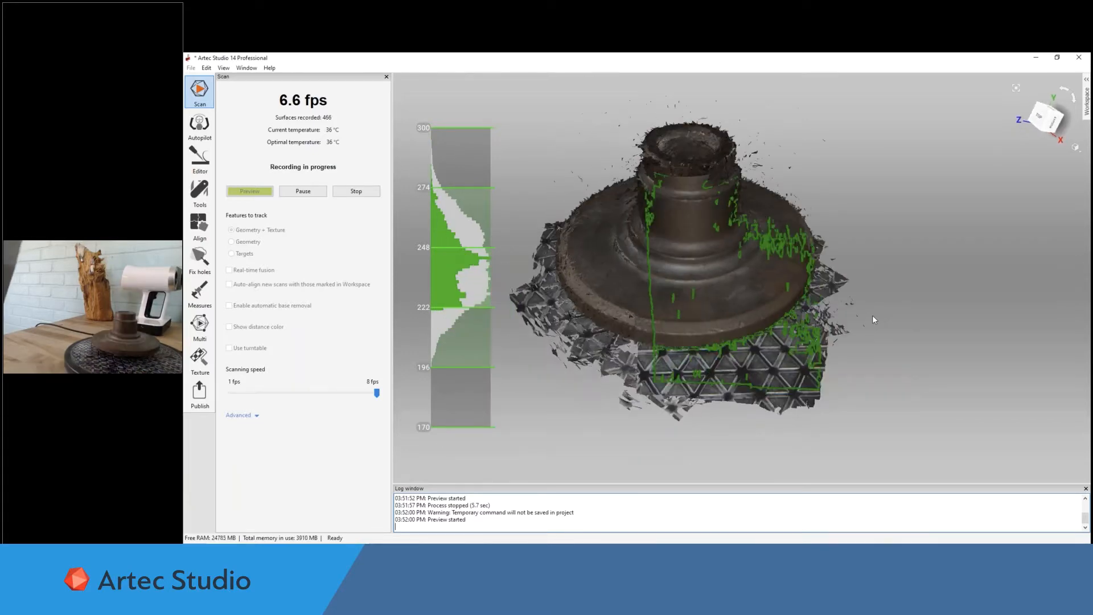
key(space)
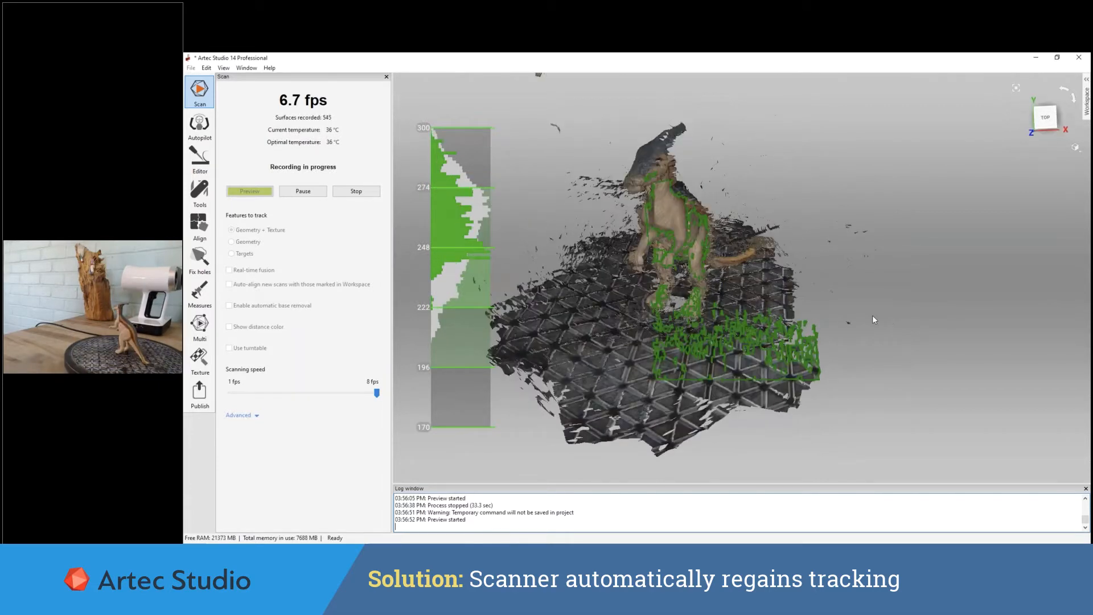
key(shift+F5)
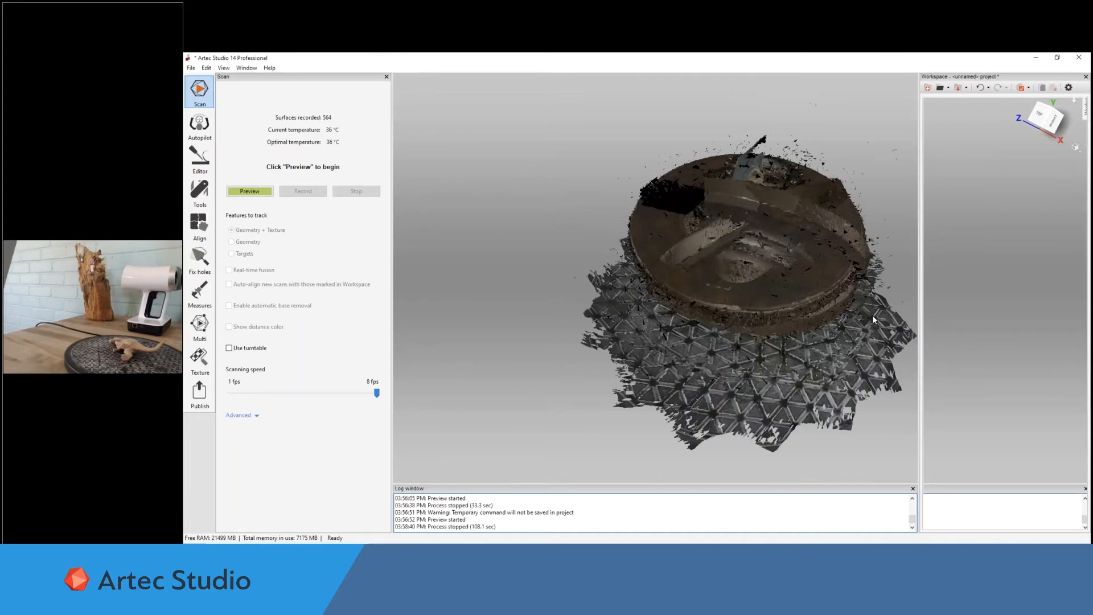
Record a scan of the dinosaur figurine lying on its side, and another of it standing with Real-time fusion enabled.
key(F5)
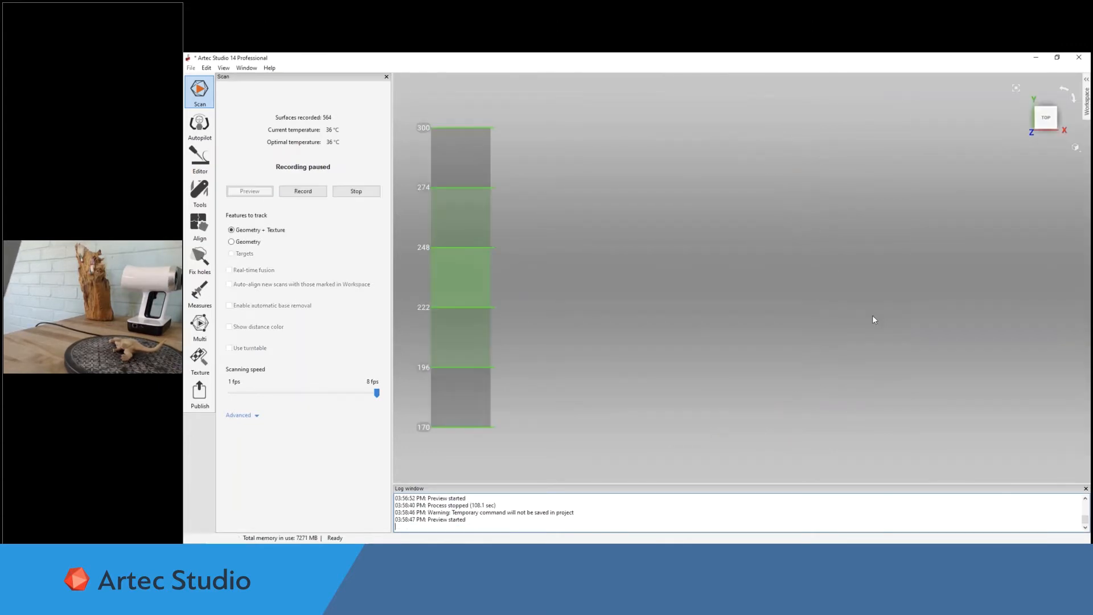
key(space)
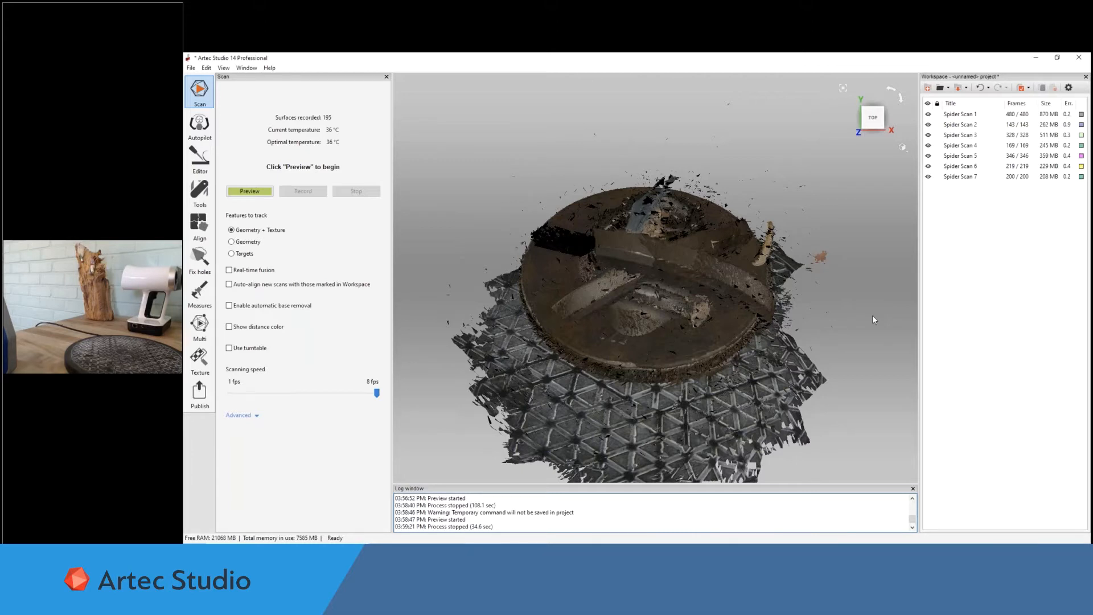
click(229, 271)
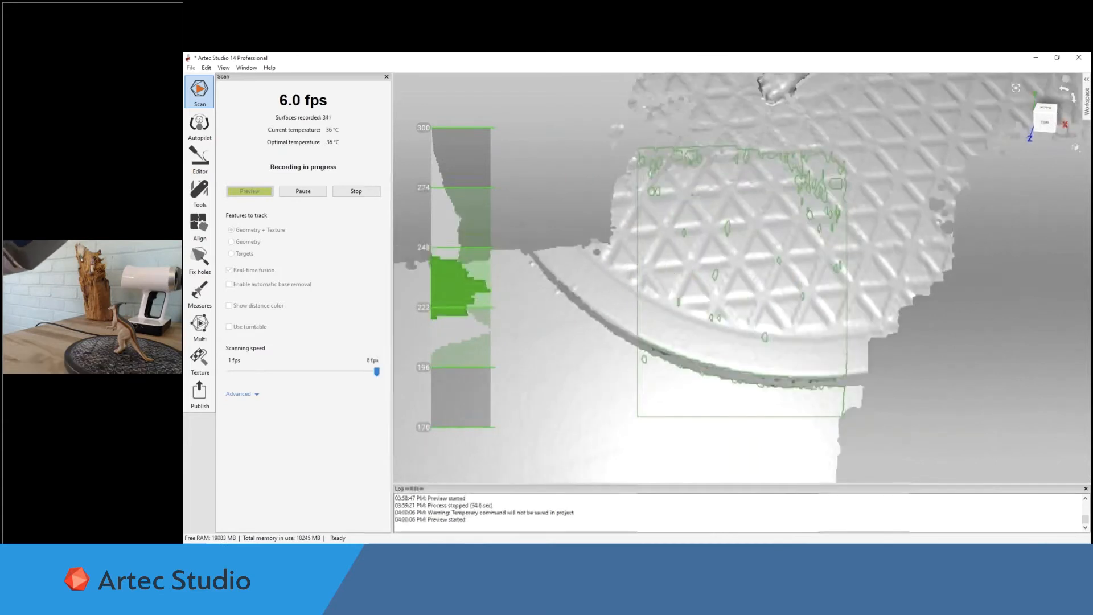
key(space)
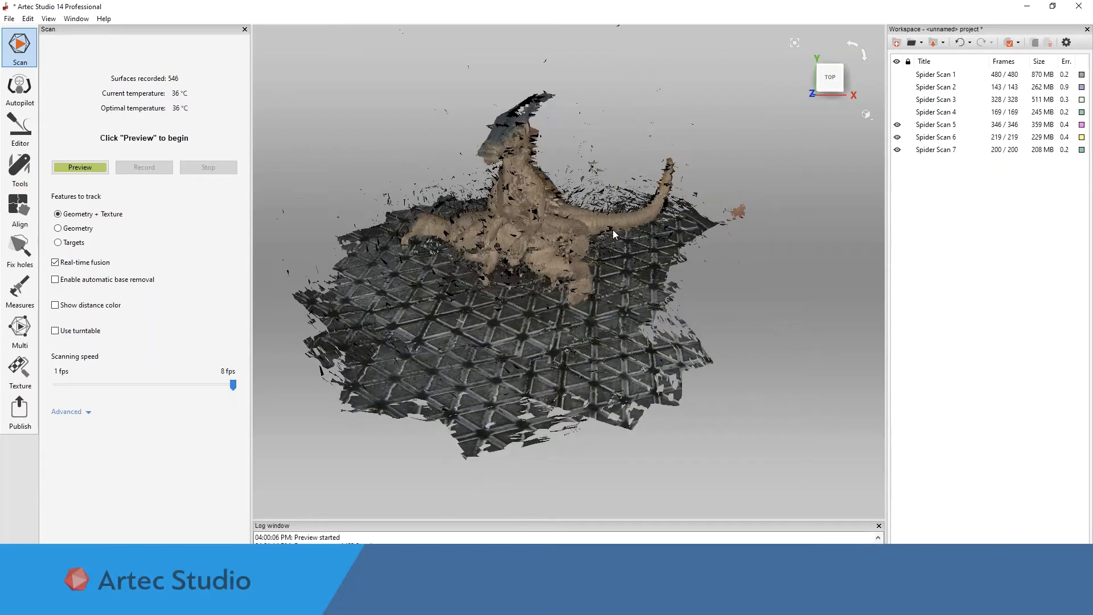
Hide Spider Scan 7 so that only Spider Scans 5 and 6 are shown, viewed from the dinosaur's side.
drag(593, 254, 560, 195)
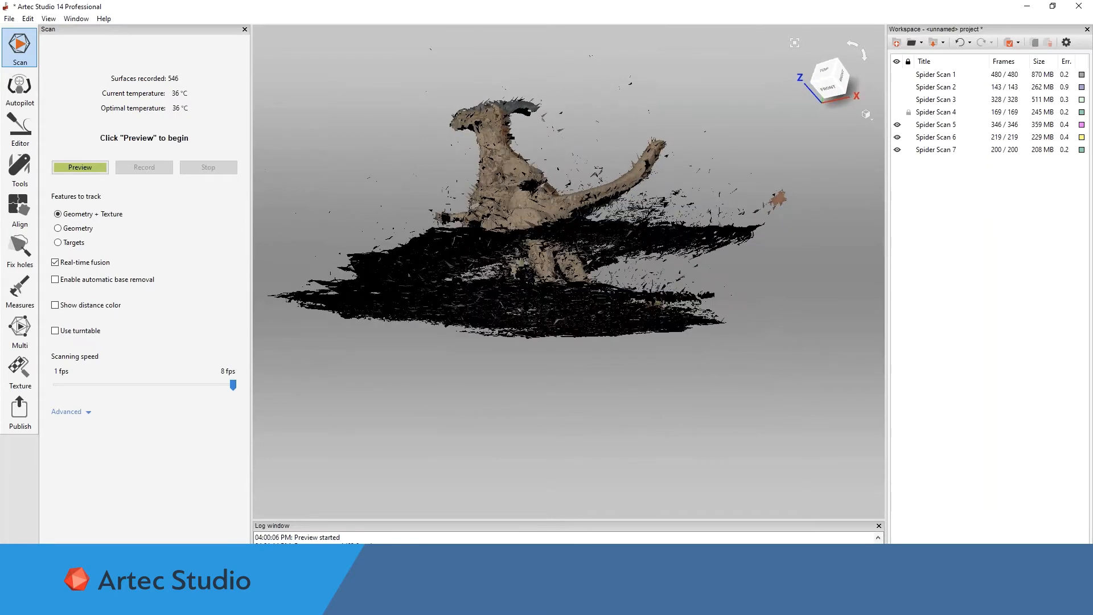
click(897, 126)
click(897, 137)
click(897, 150)
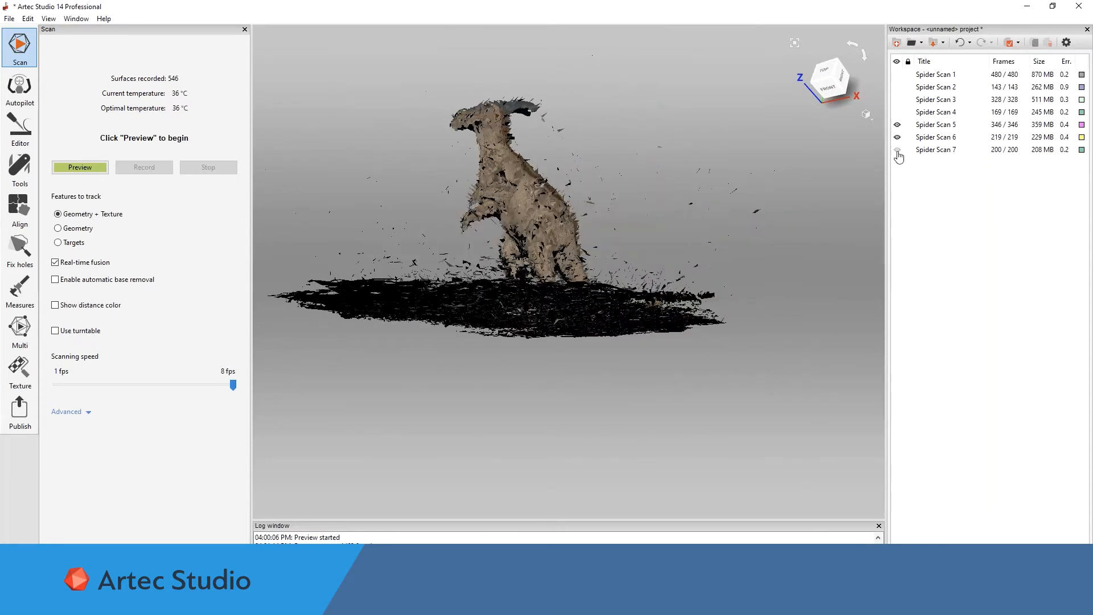
drag(585, 300, 489, 291)
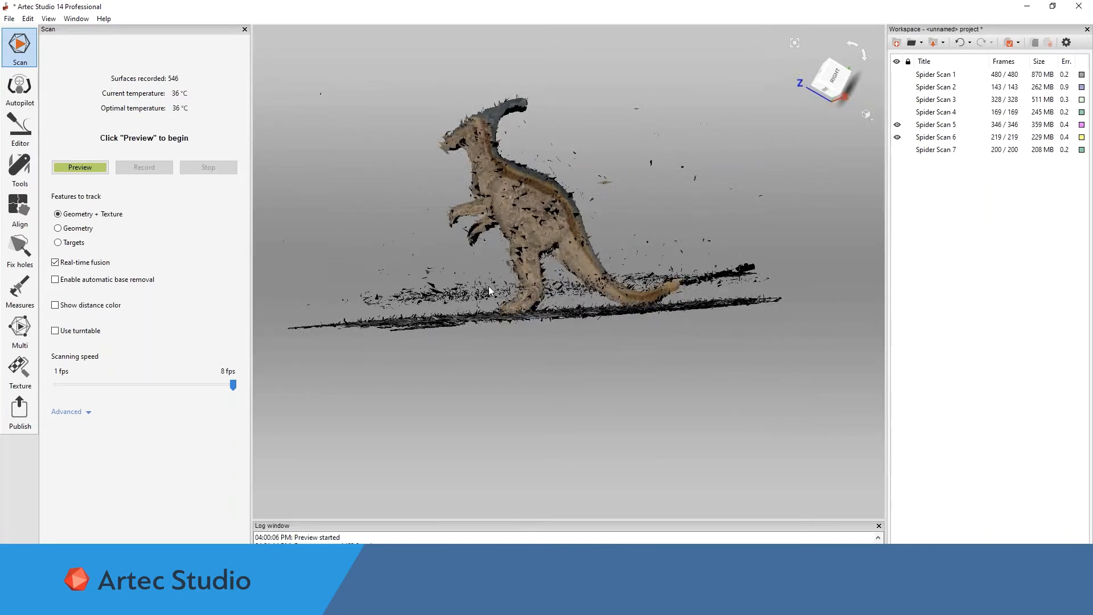
Erase the turntable base beneath the dinosaur in Spider Scans 5 and 6 using the Eraser's lasso selection.
click(28, 134)
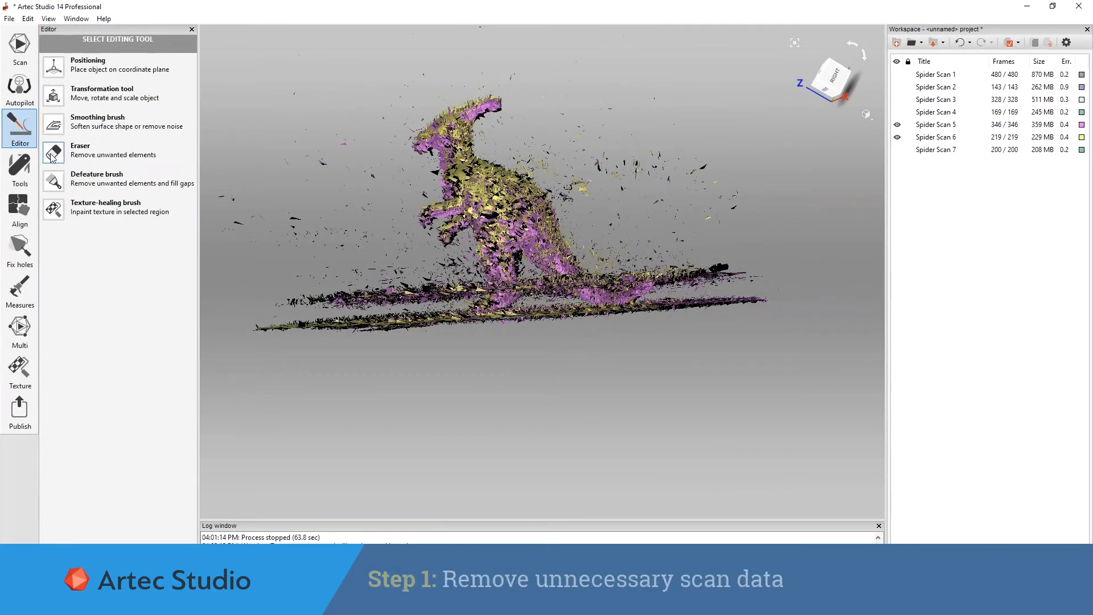
key(e)
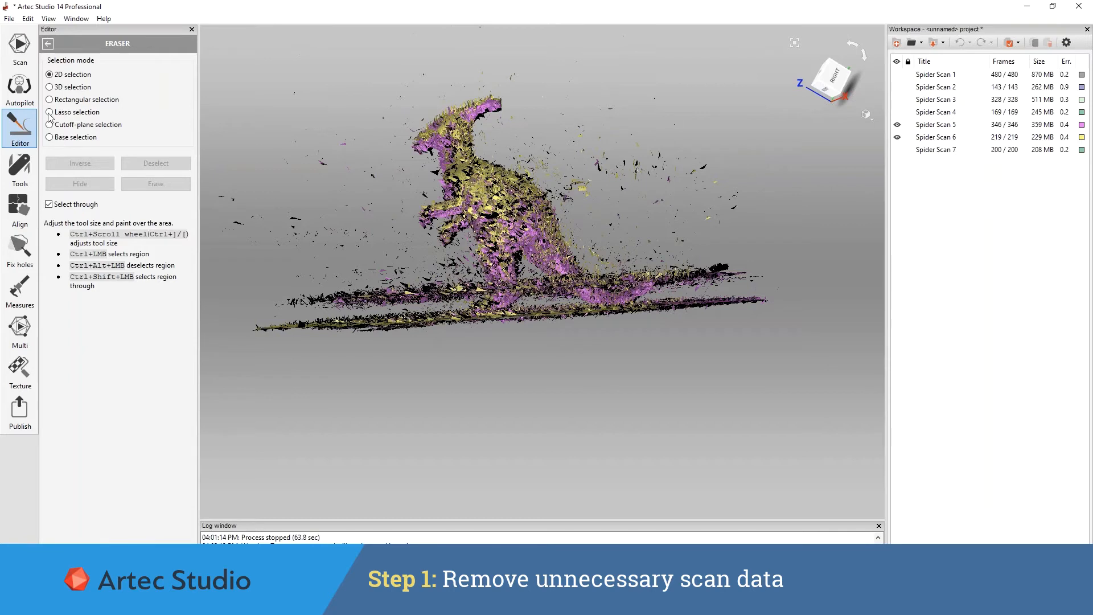
click(49, 112)
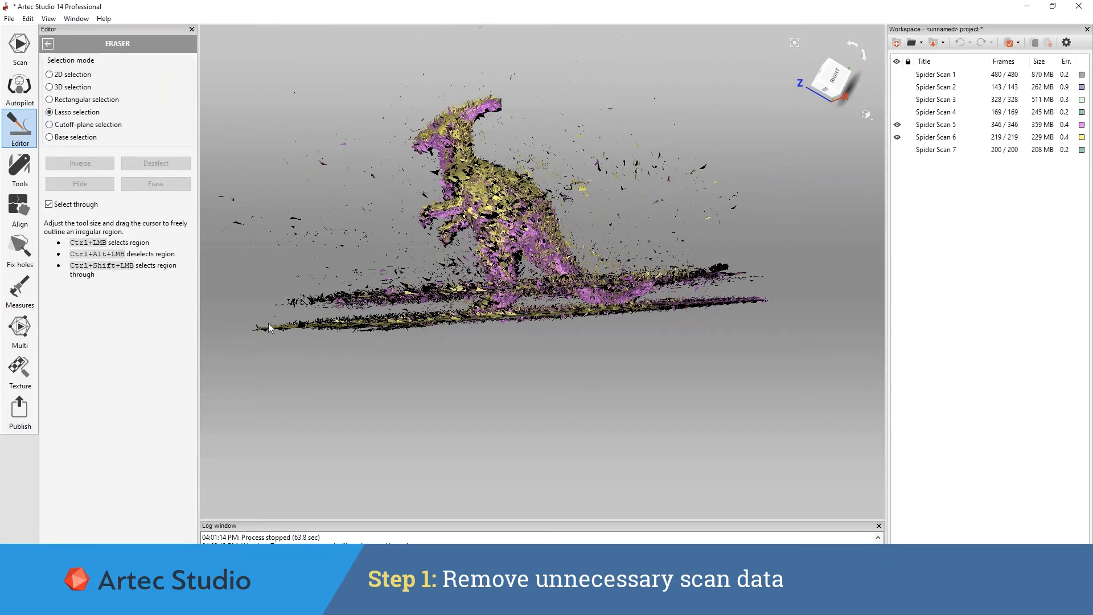
mouse_move(293, 436)
ctrl+mouse_down()
mouse_move(757, 381)
mouse_move(783, 361)
mouse_move(783, 294)
ctrl+mouse_up()
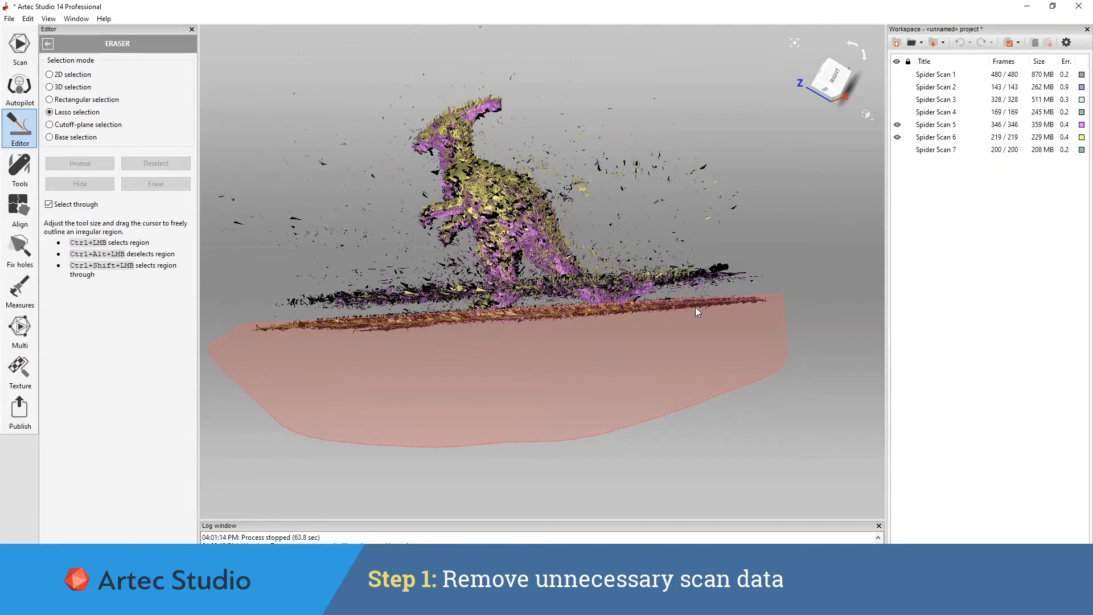
ctrl+drag(279, 302, 279, 302)
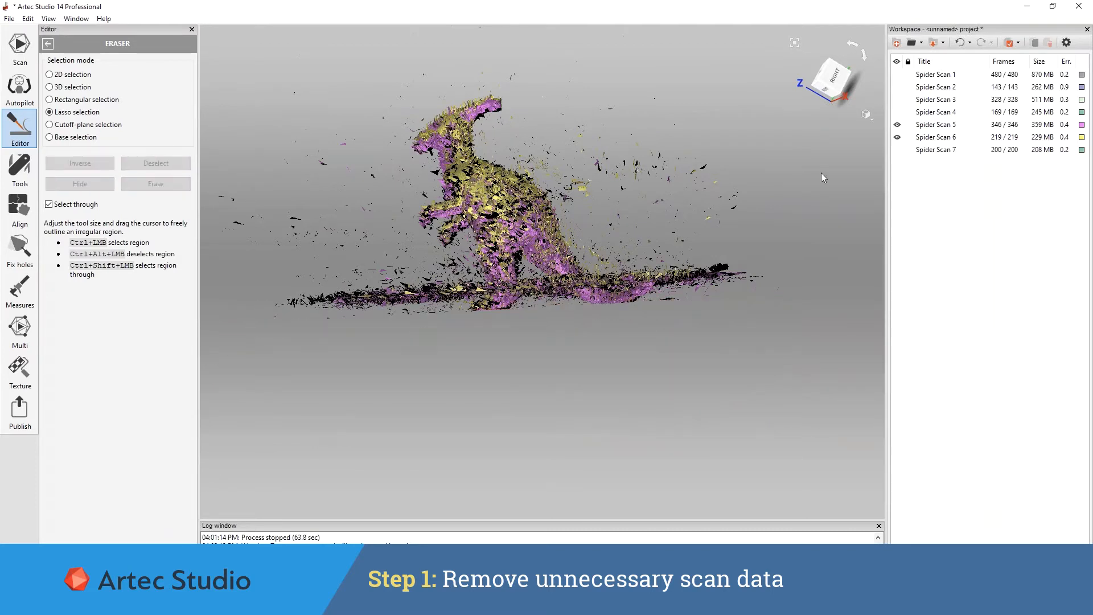
Isolate Spider Scan 7 and erase the flat turntable base beneath its dinosaur with a lasso selection.
click(897, 136)
click(897, 124)
drag(639, 280, 635, 275)
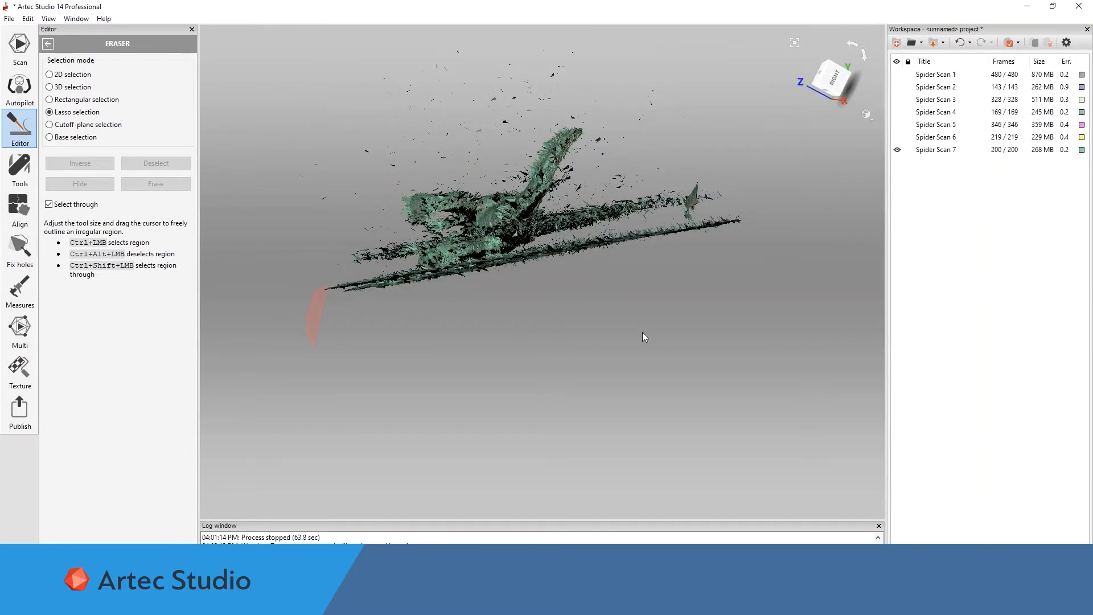
ctrl+drag(749, 244, 761, 207)
click(162, 184)
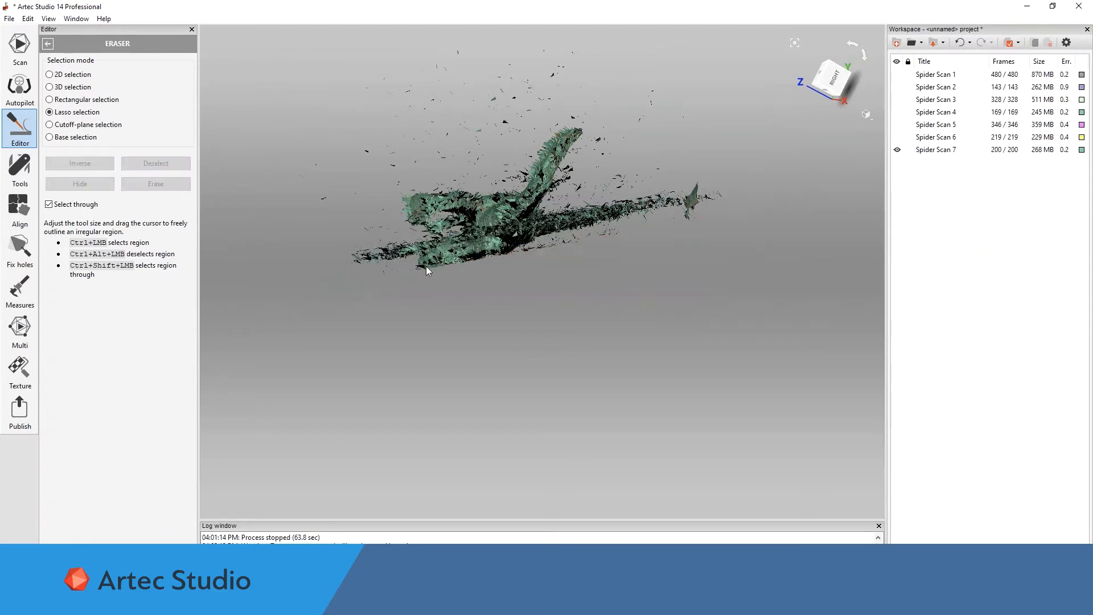
Show Spider Scans 5 and 6 again and erase the large stray purple patch away from the dinosaur.
drag(468, 367, 494, 361)
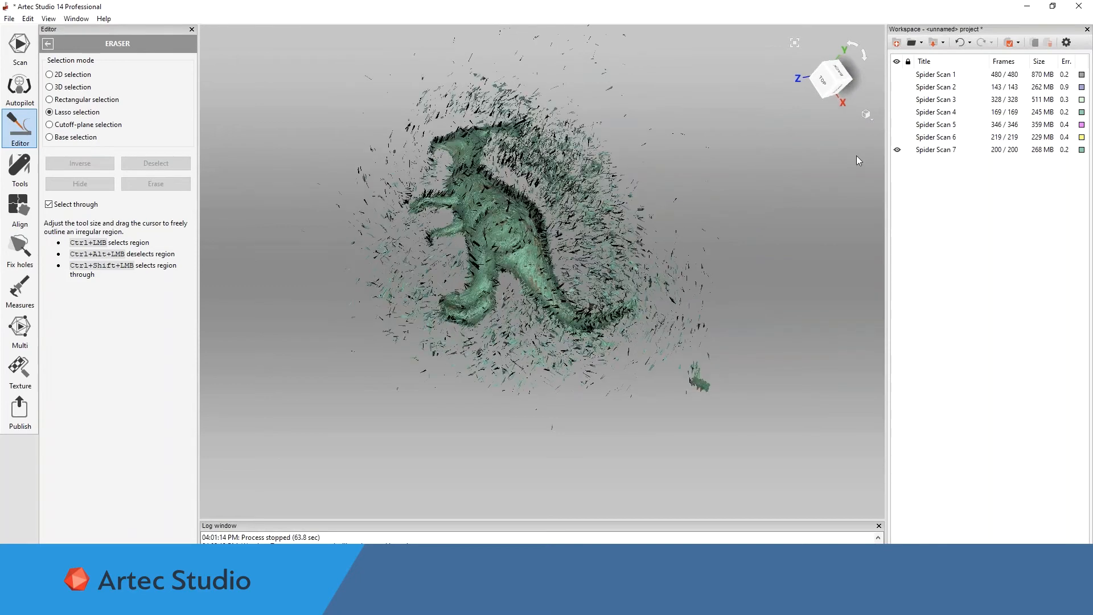
click(898, 137)
click(898, 124)
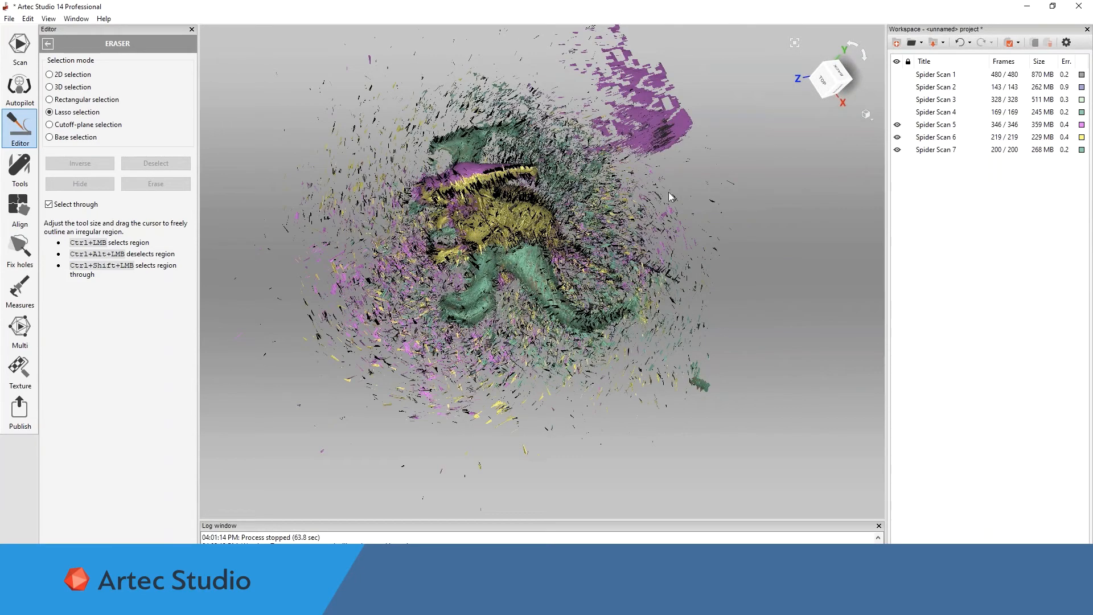
ctrl+drag(721, 126, 599, 13)
ctrl+drag(509, 54, 505, 57)
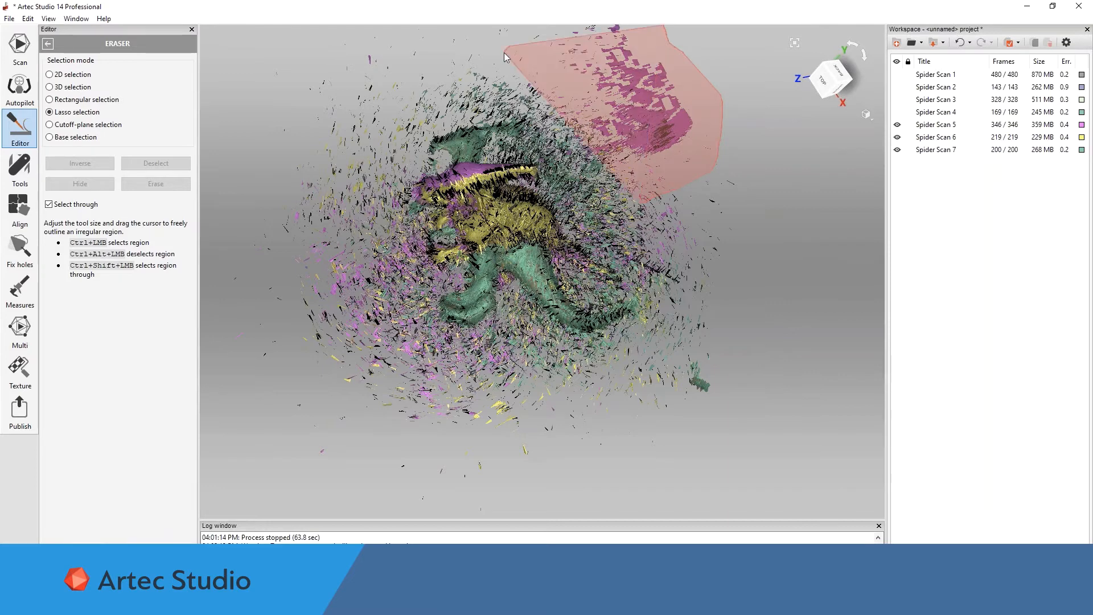
click(153, 183)
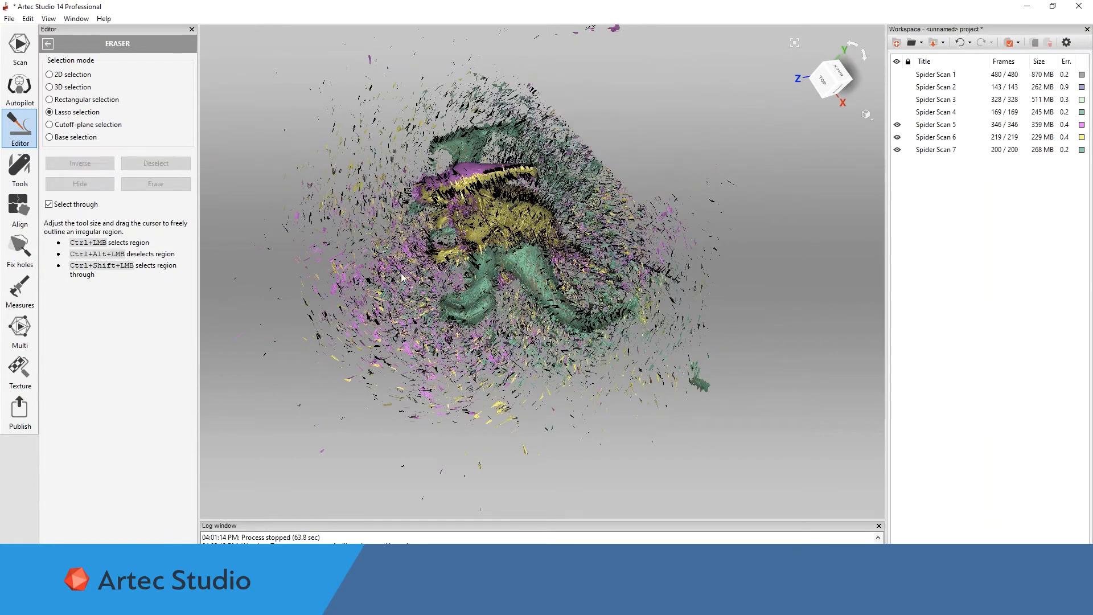
Lasso and erase the scattered noise fragments in front of the dinosaur across the three visible scans.
ctrl+drag(359, 150, 236, 271)
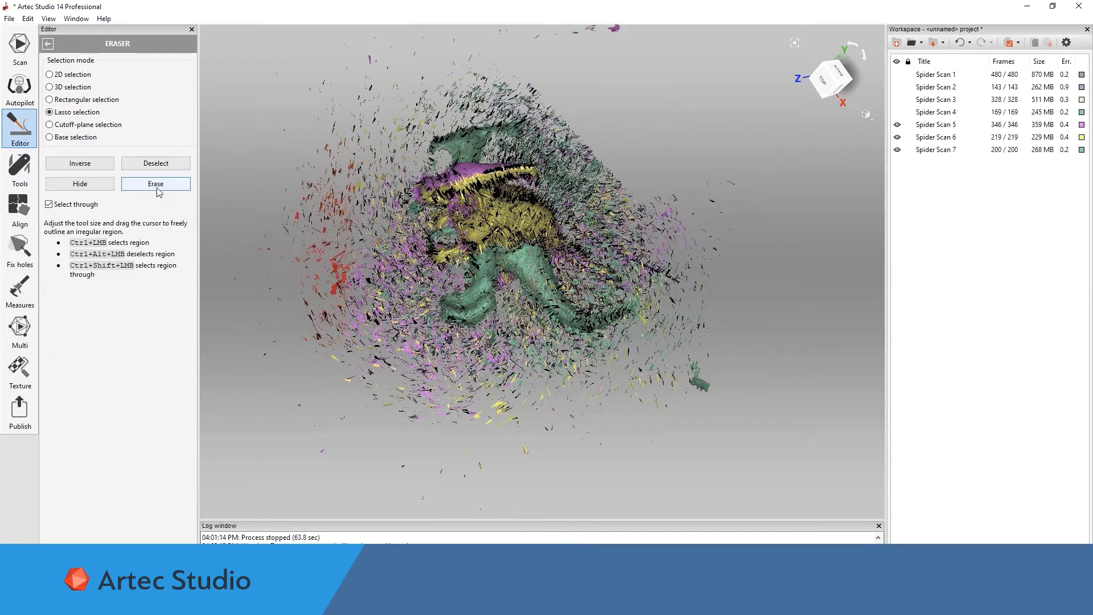
click(156, 183)
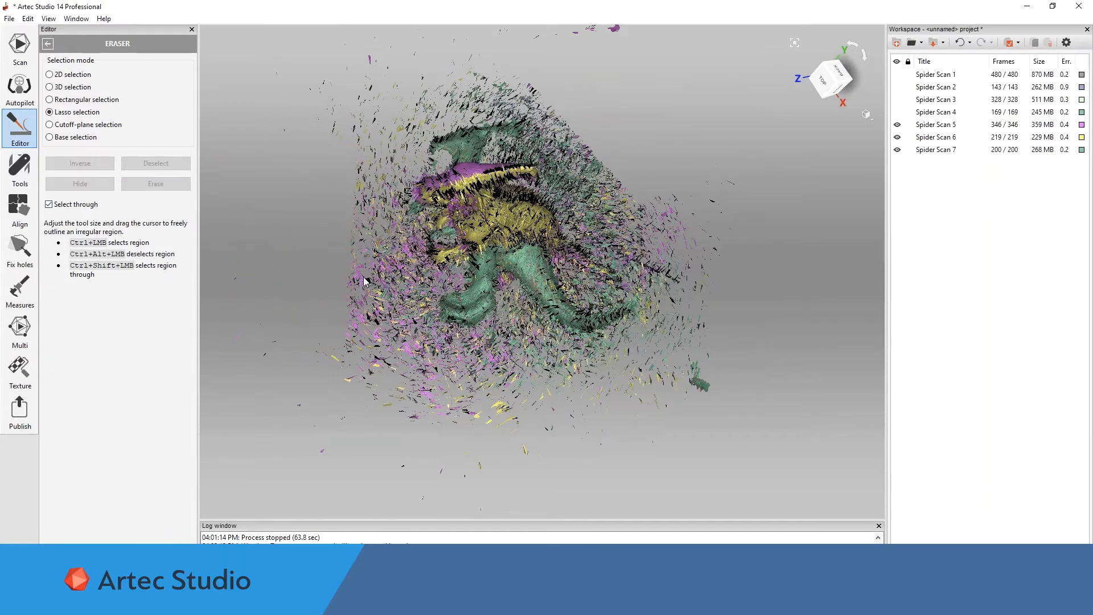
drag(329, 181, 480, 178)
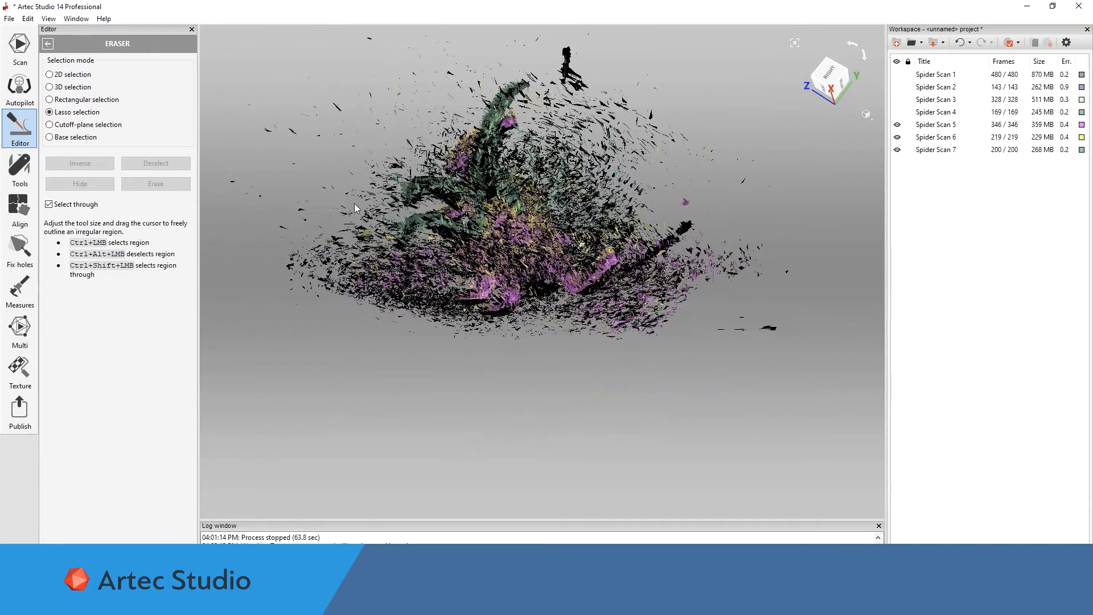
drag(322, 181, 385, 328)
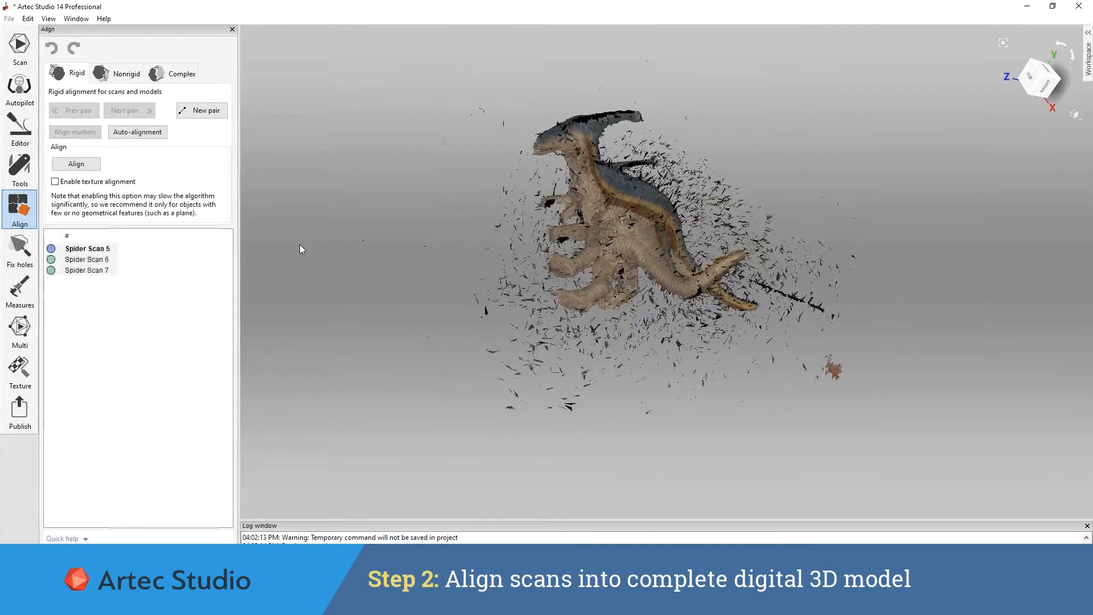
Set Spider Scan 6 as registered alongside Spider Scan 5 for the rigid alignment.
click(91, 259)
click(90, 251)
click(91, 261)
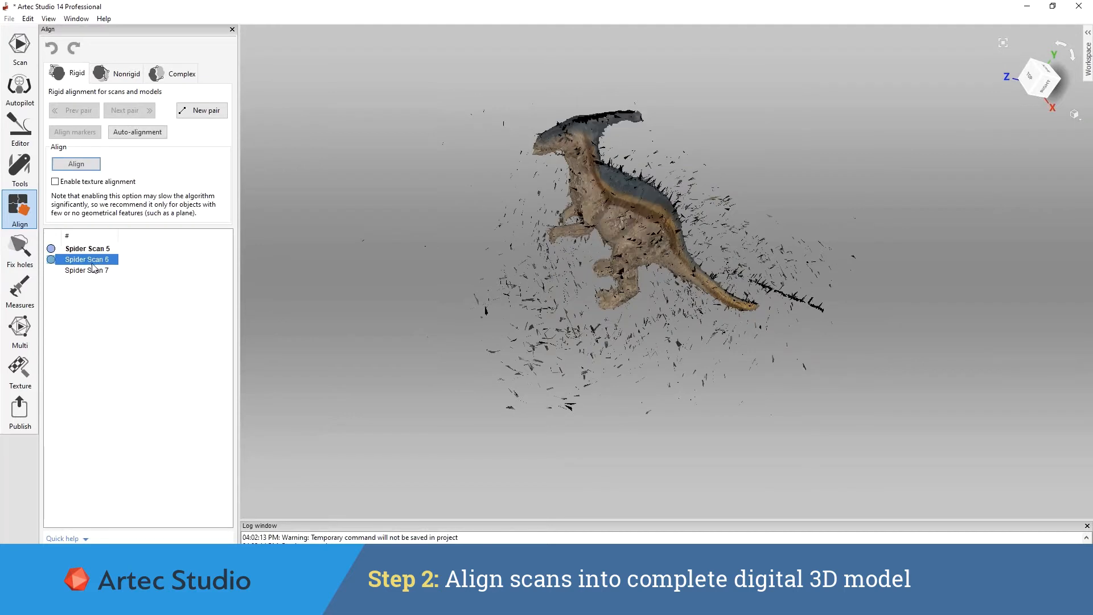
click(92, 250)
click(90, 260)
right_click(88, 261)
click(121, 269)
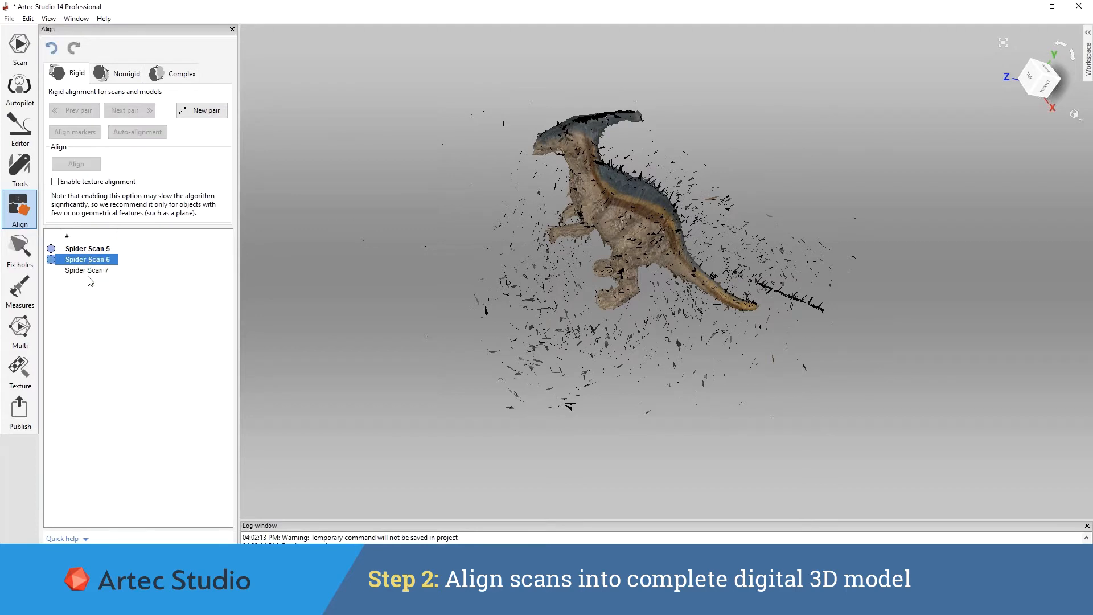
Roughly position Spider Scan 7 over the registered scans, run rigid alignment on all three scans and apply it.
click(88, 272)
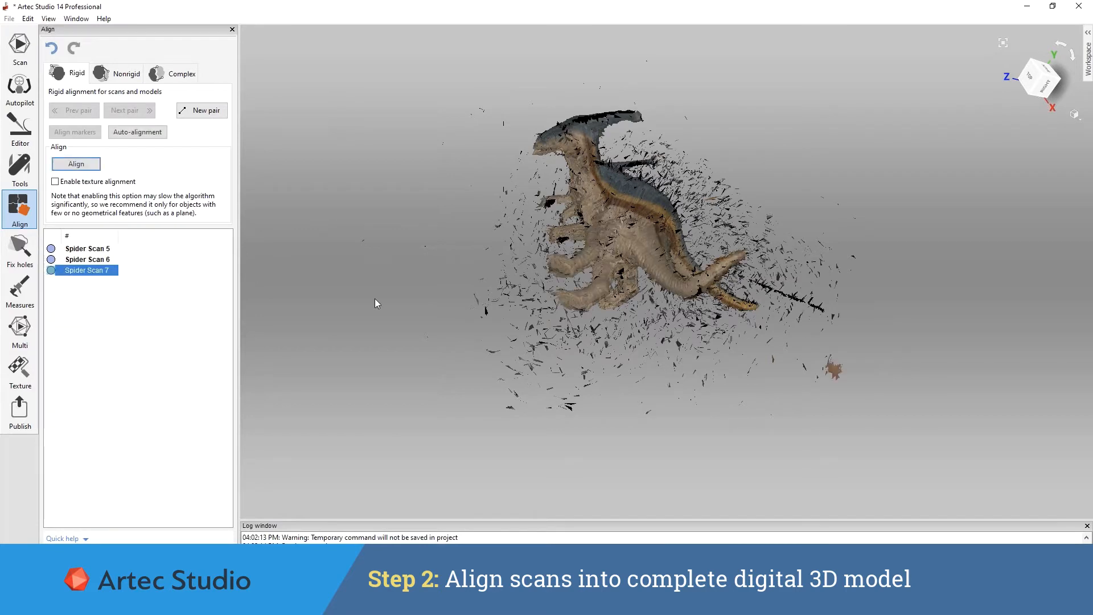
shift+drag(435, 255, 425, 225)
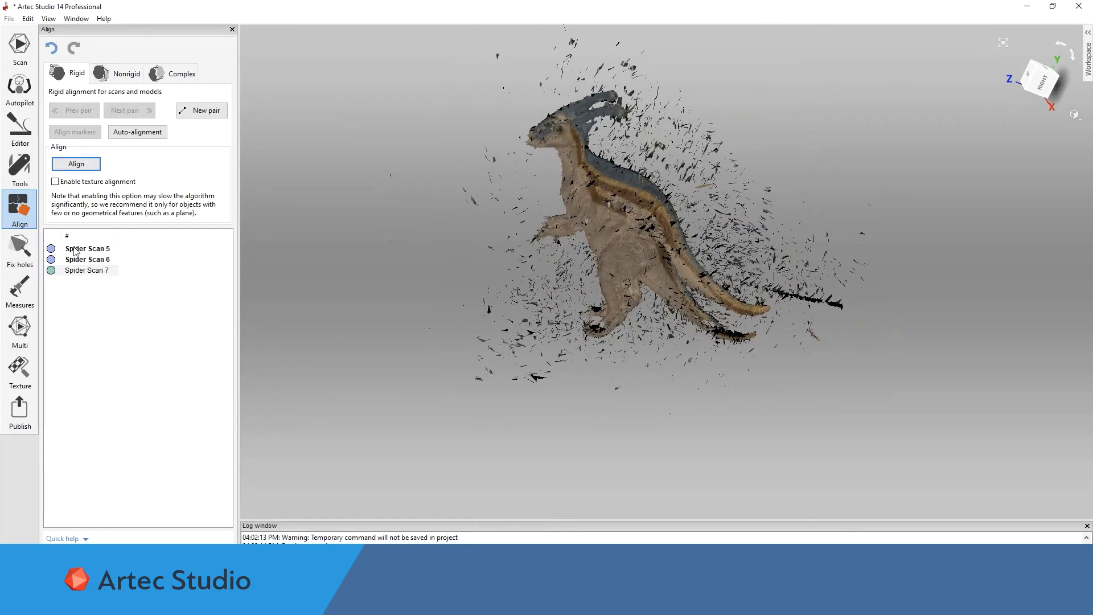
key(ctrl+a)
click(76, 164)
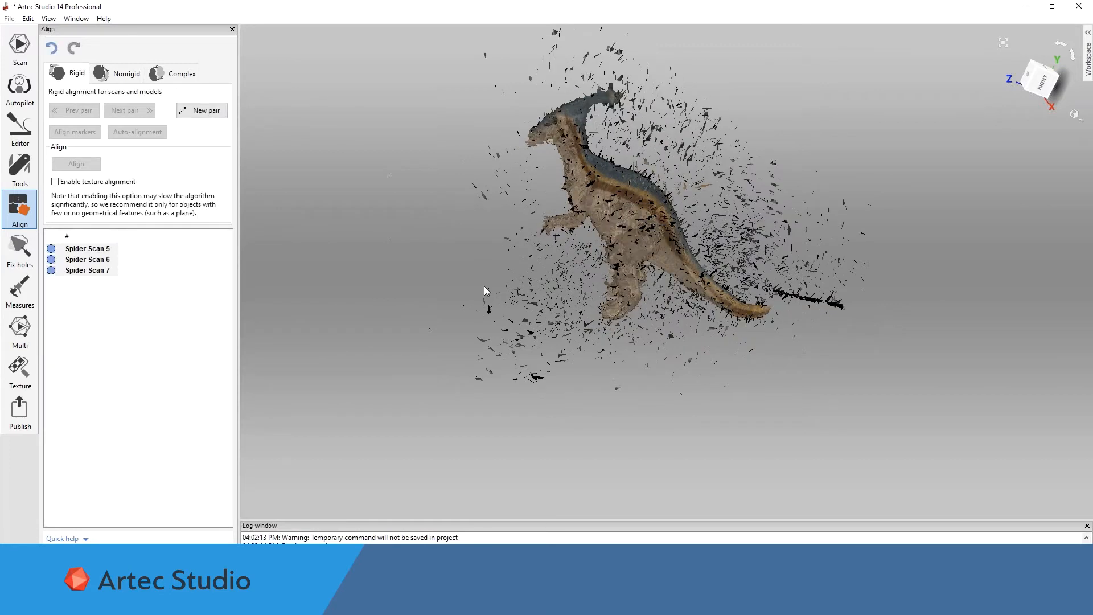
click(190, 550)
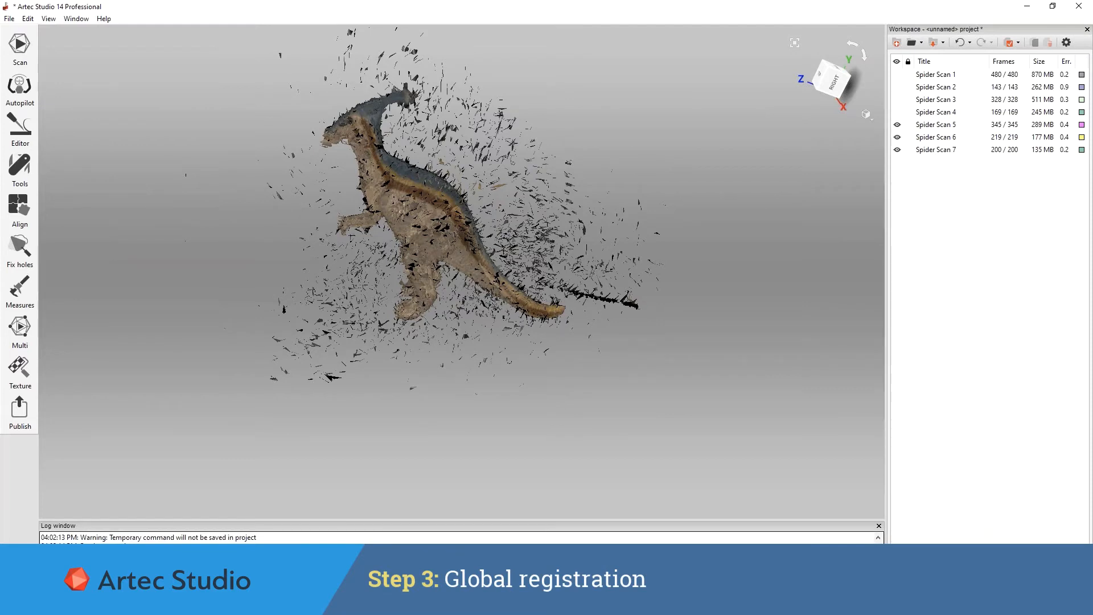
Open the surface list of Spider Scan 7 and examine its individual frames.
double_click(936, 150)
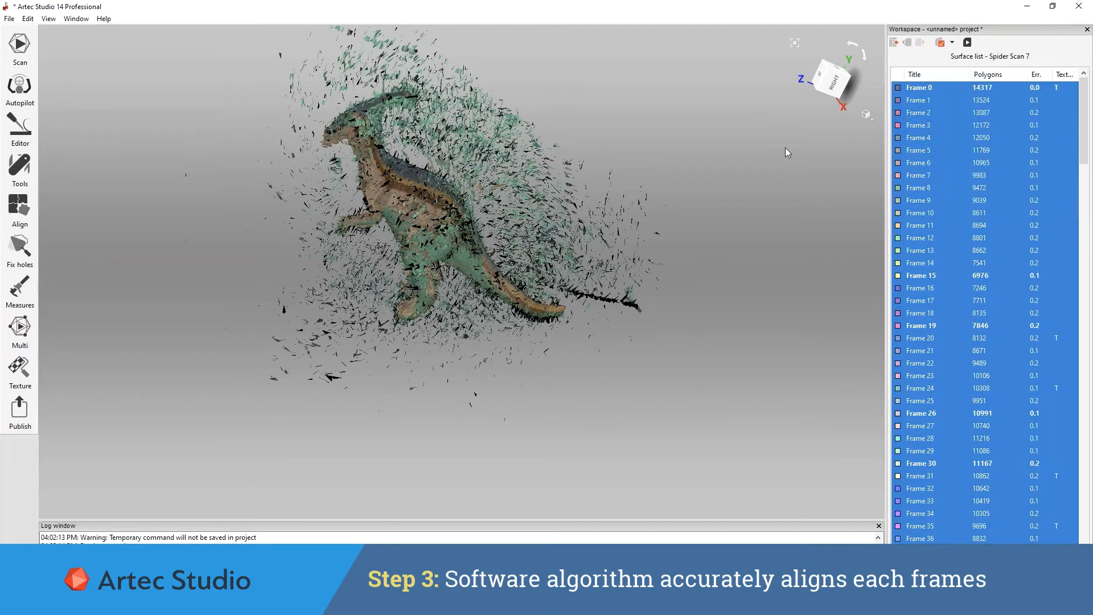
scroll(922, 182, down, 13)
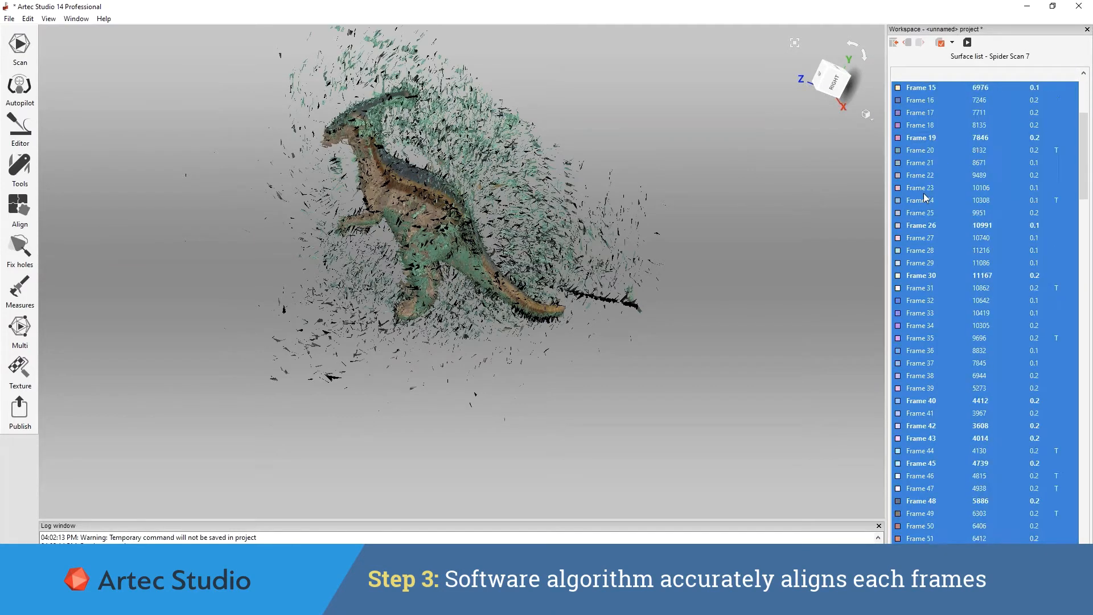
scroll(923, 193, down, 5)
scroll(917, 169, up, 13)
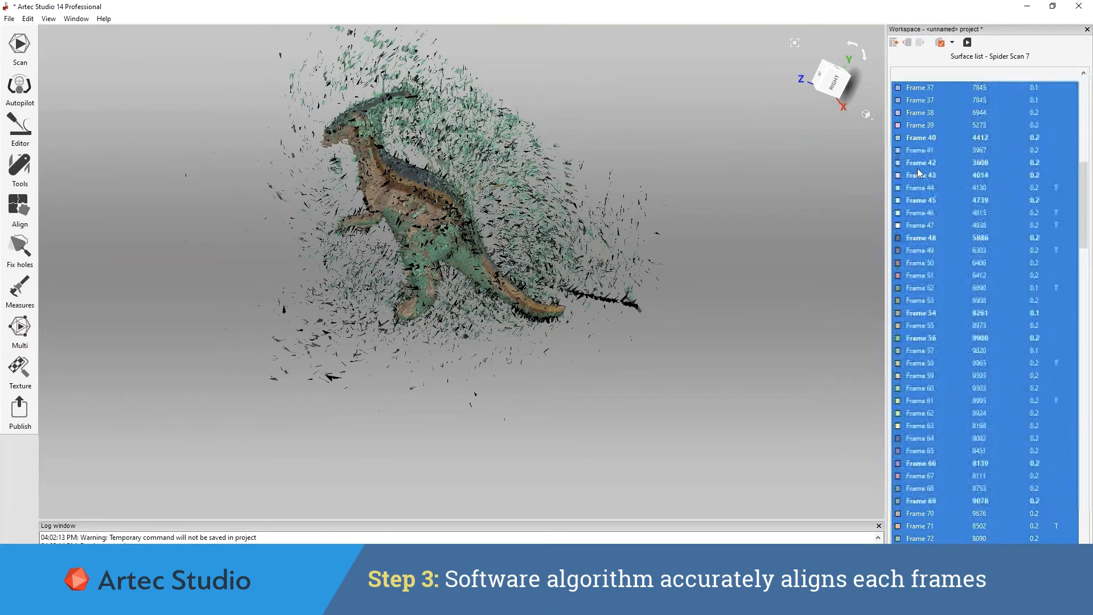
scroll(899, 86, up, 5)
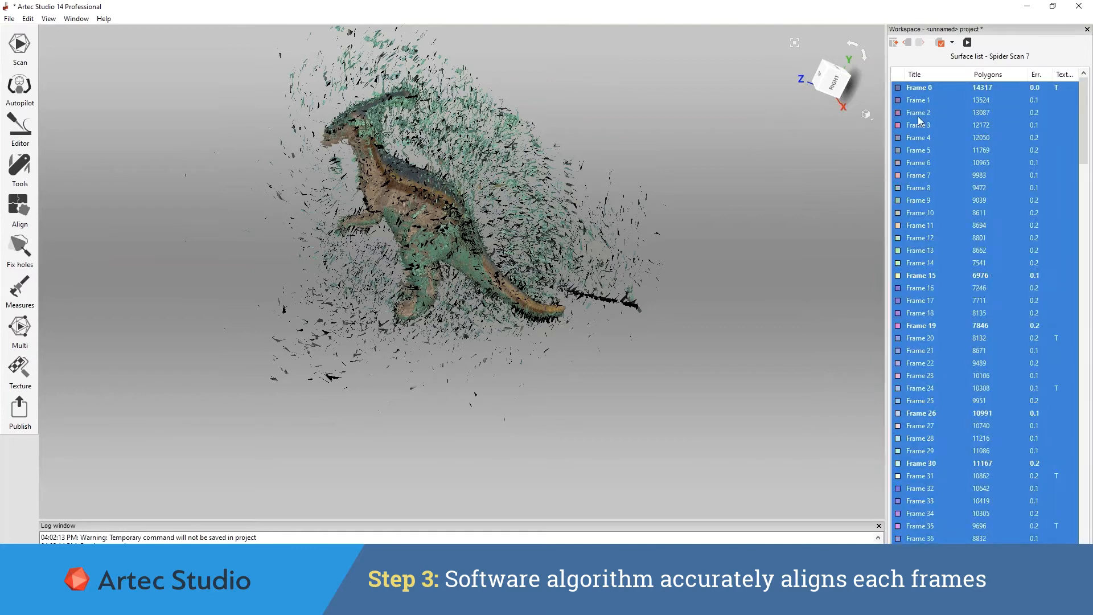
Leave the frame list of Spider Scan 7 and run global registration on the aligned scans with the Artec Spider preset.
click(893, 43)
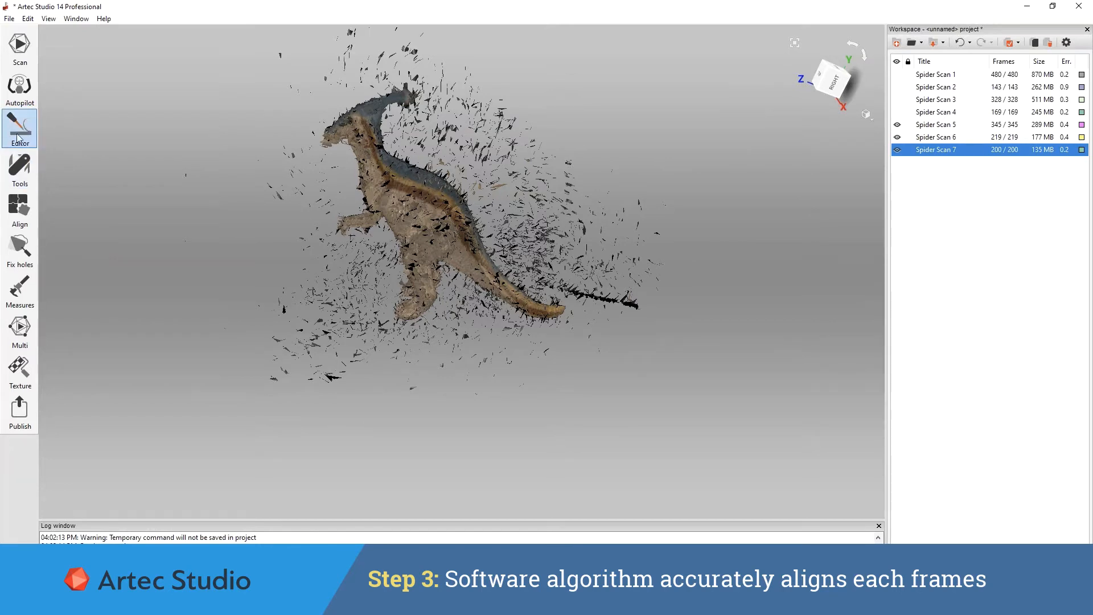
click(22, 164)
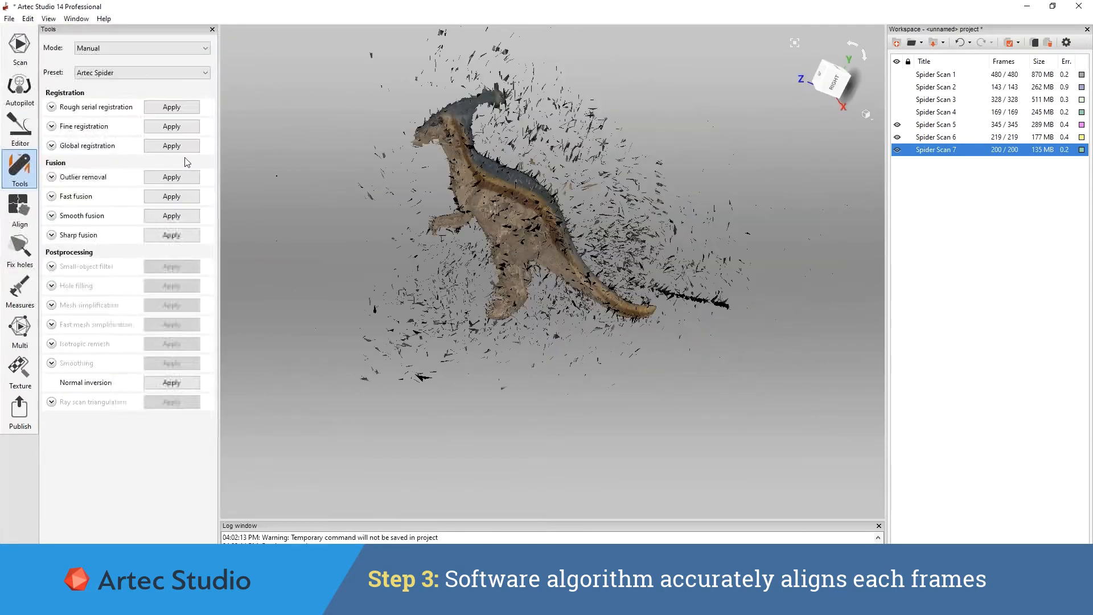
click(170, 147)
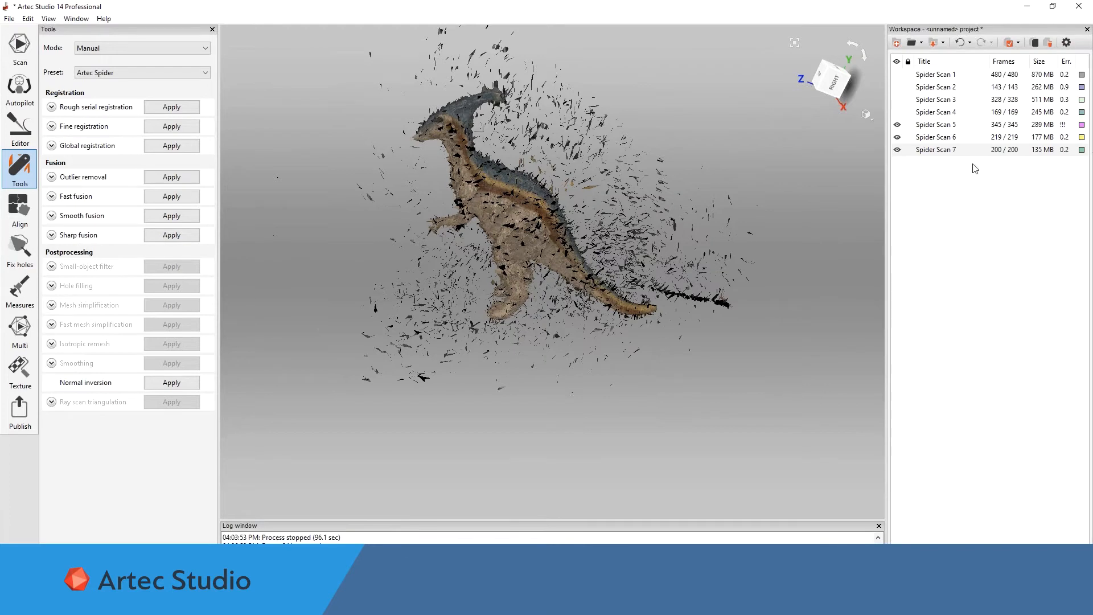
Delete all frames marked as failed, Frame 334 through Frame 345, from Spider Scan 5 and return to the scan list.
double_click(1060, 124)
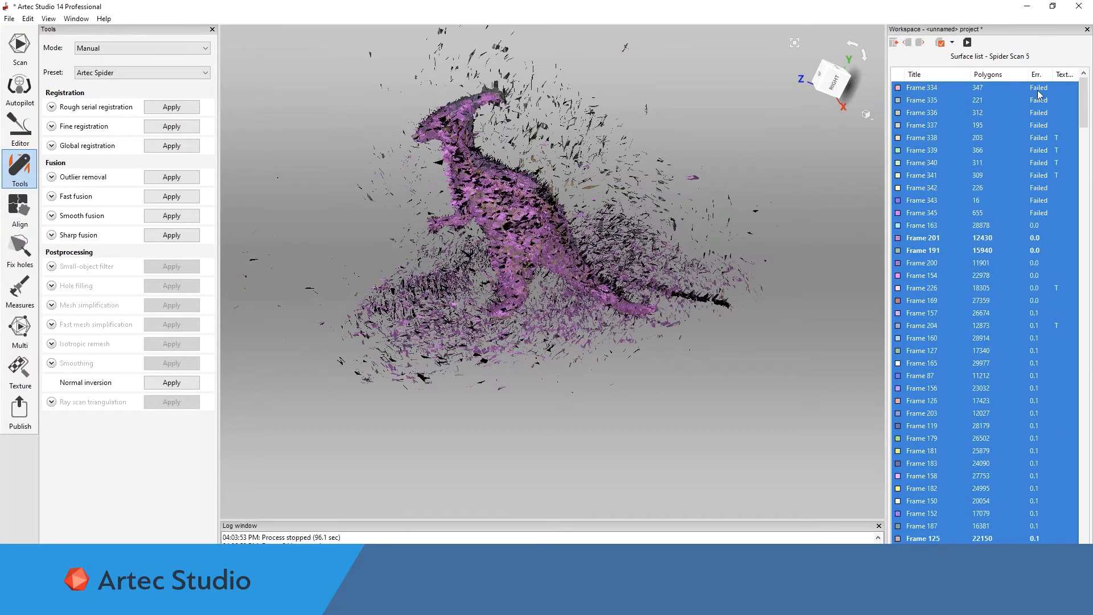
click(1009, 91)
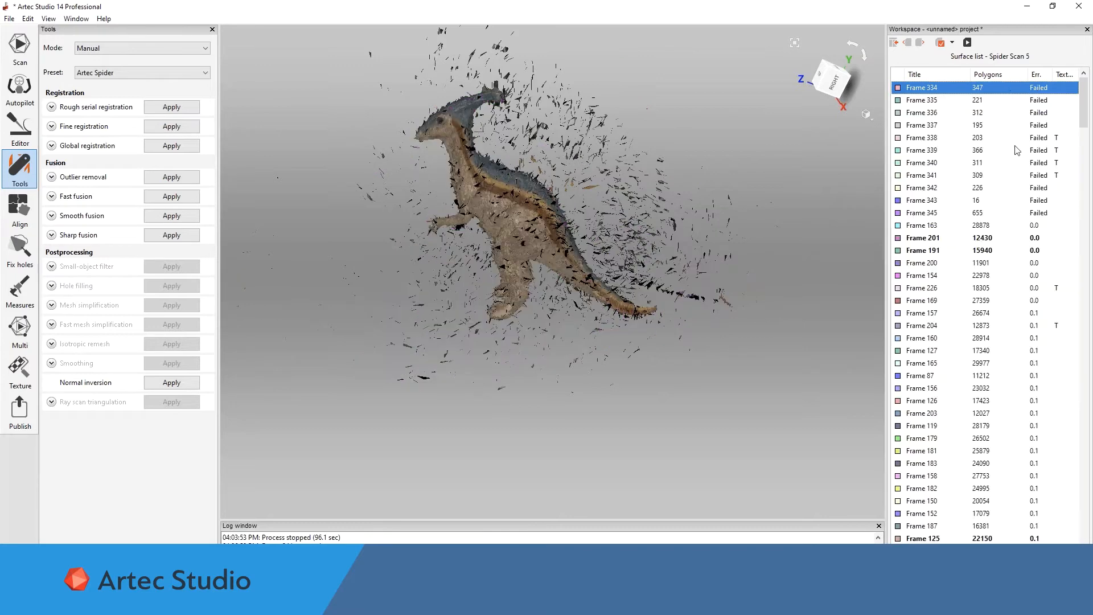
shift+click(1005, 213)
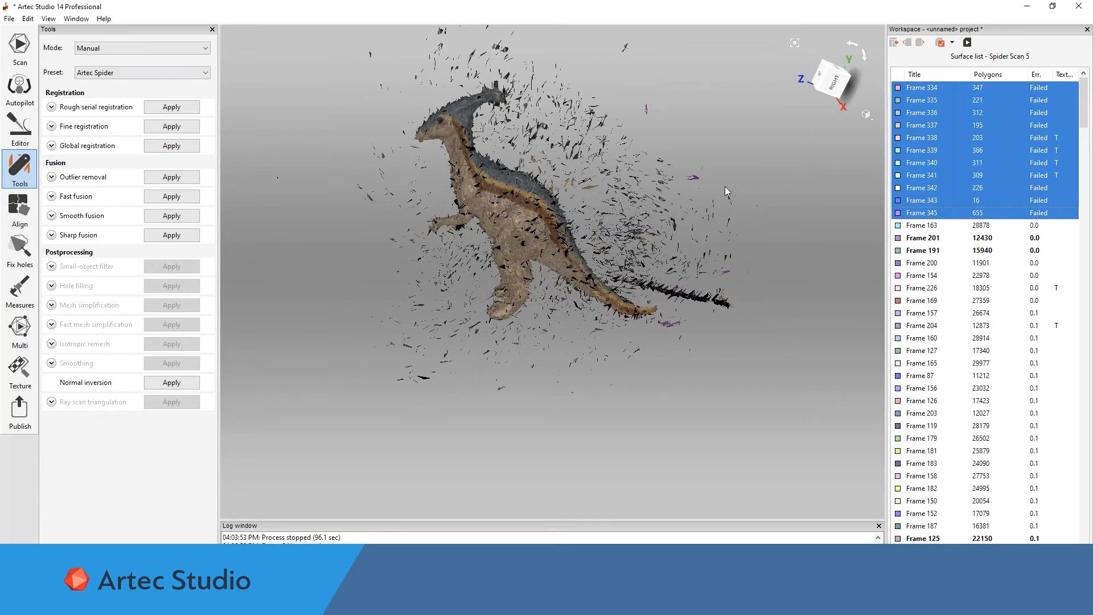
right_click(1007, 107)
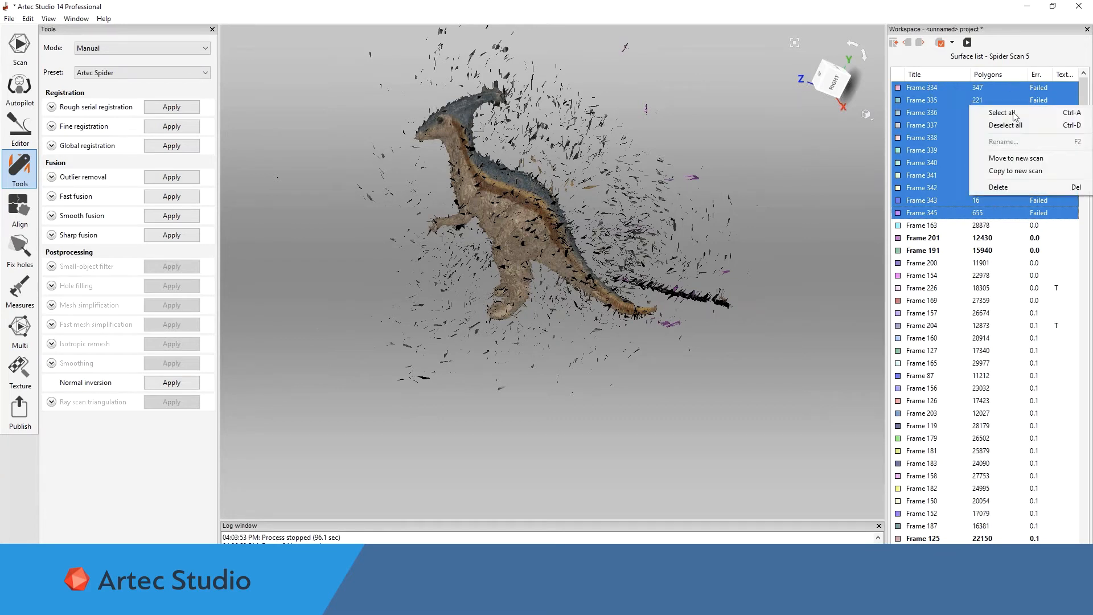
click(1018, 187)
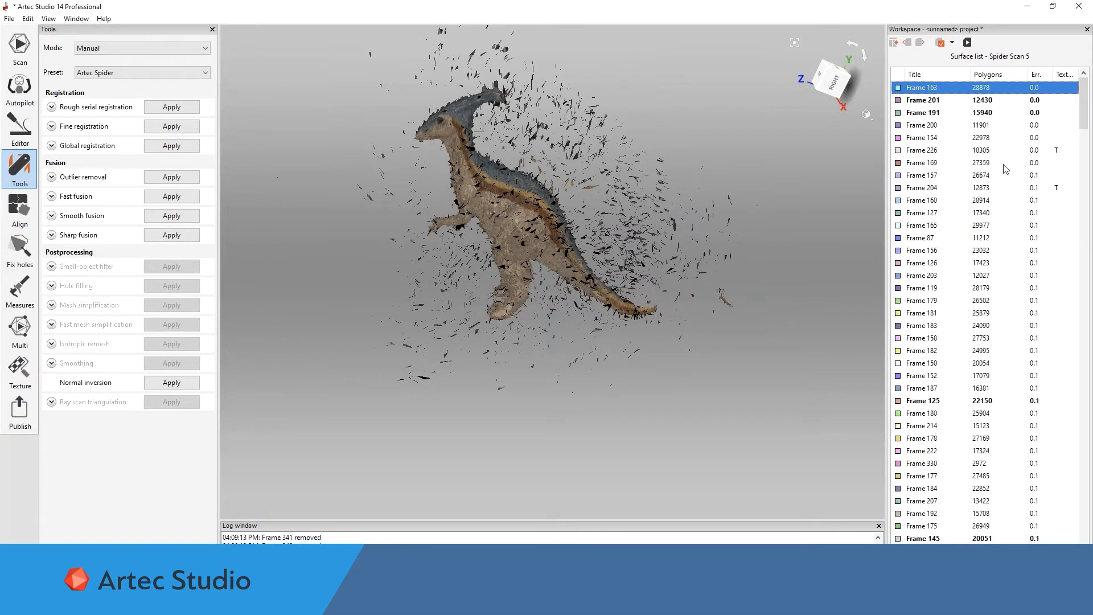
click(894, 42)
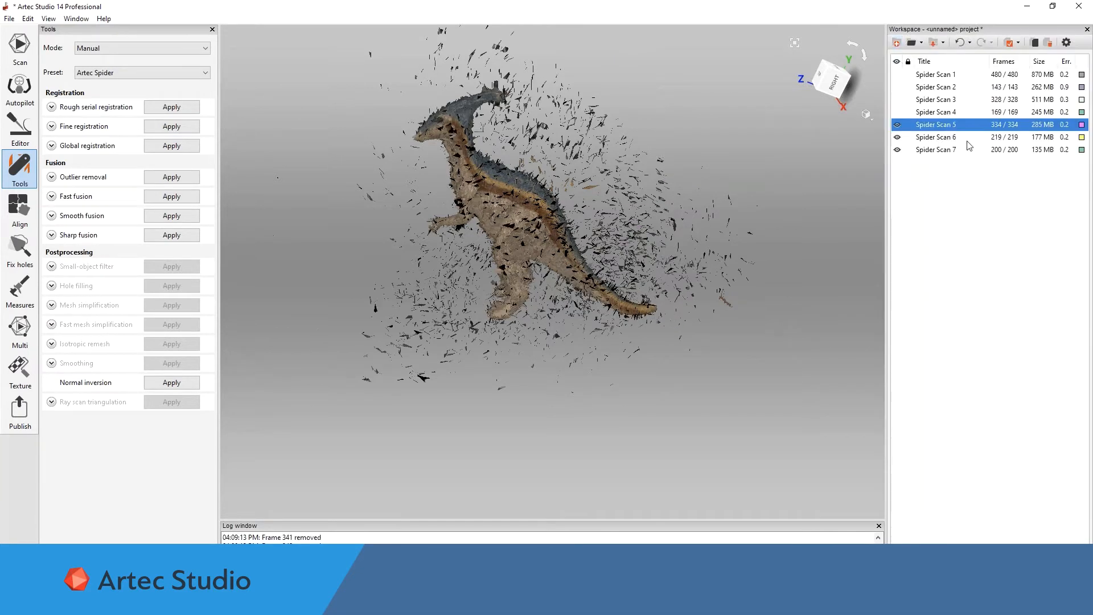
Run outlier removal on Spider Scans 5, 6 and 7 and merge them with Sharp fusion.
shift+click(1028, 150)
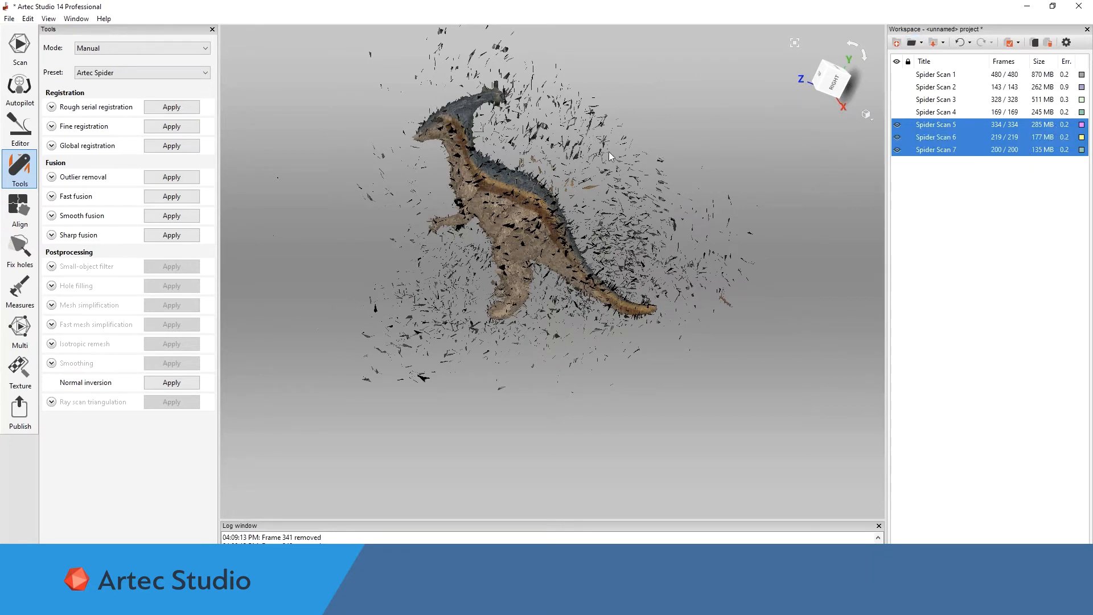
click(169, 179)
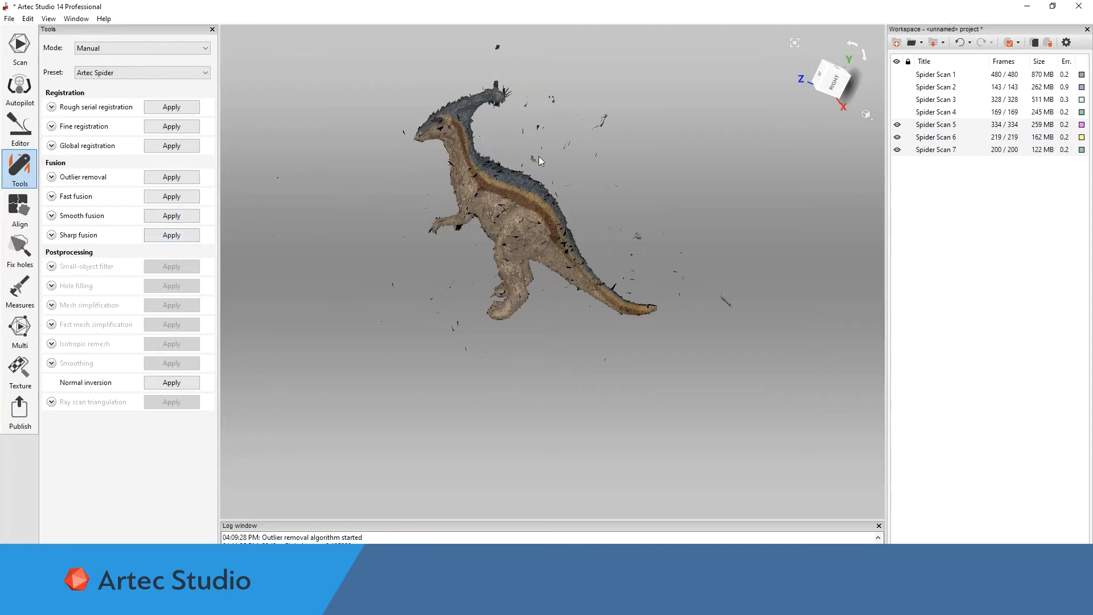
click(170, 235)
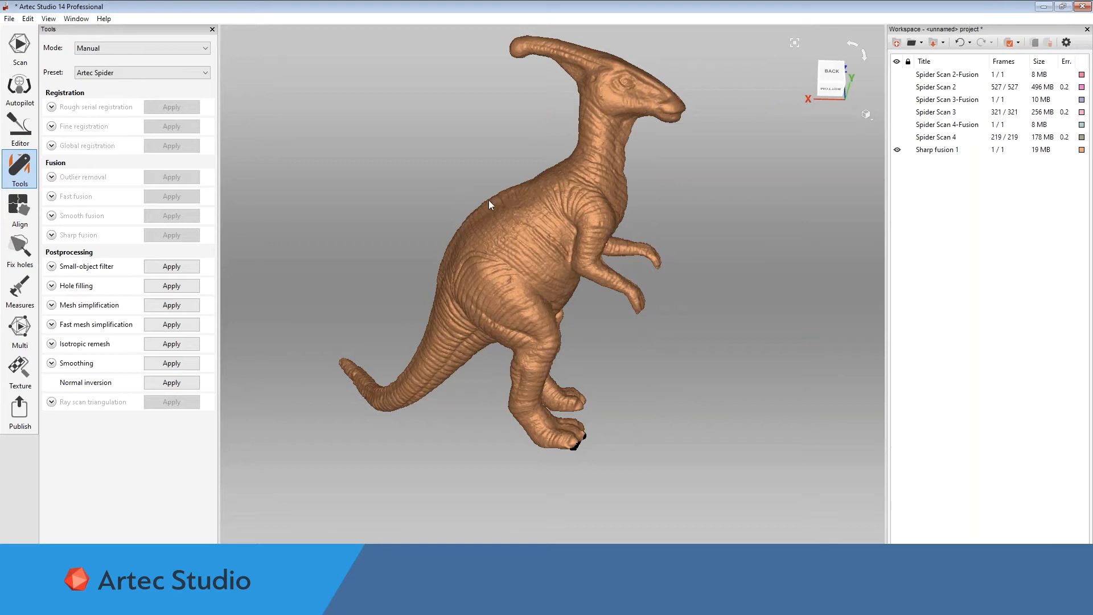
Apply the small-object filter to the fused dinosaur model and check its surface from both sides.
drag(499, 196, 534, 259)
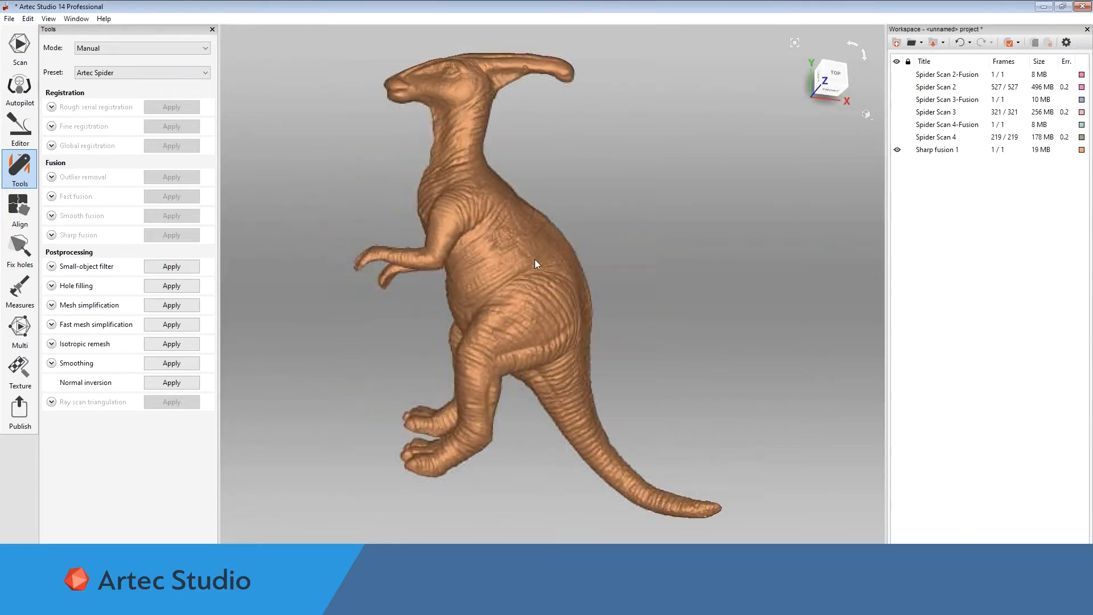
drag(468, 313, 279, 309)
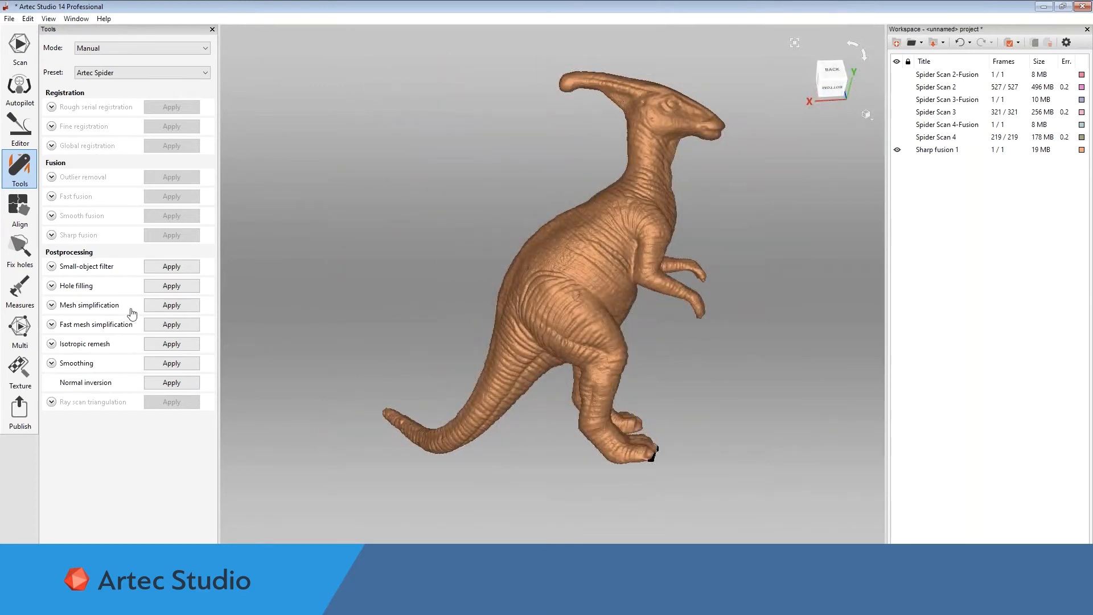
click(167, 268)
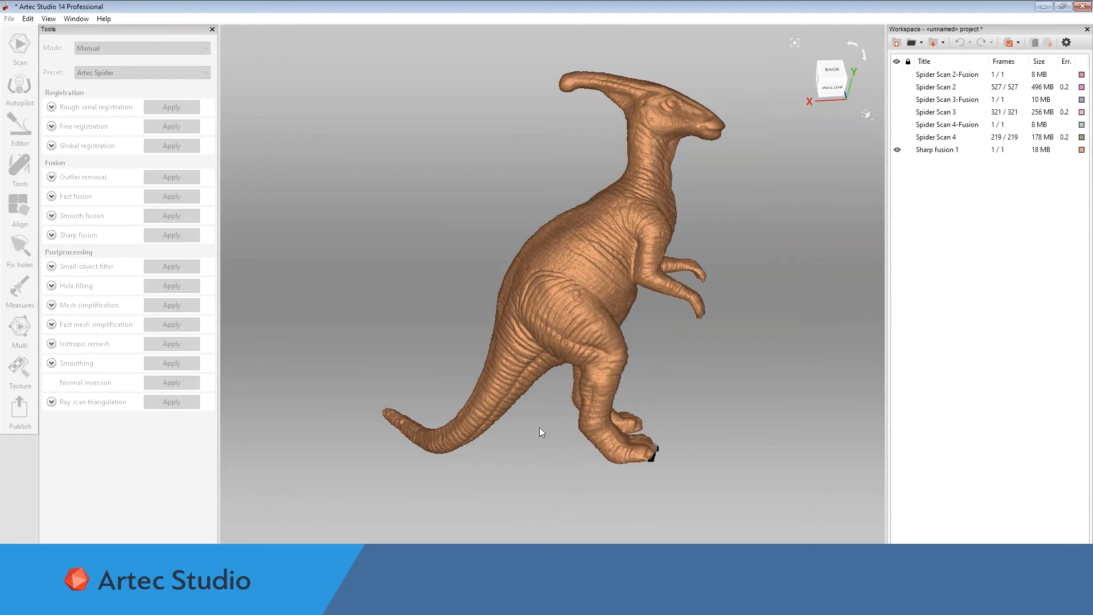
drag(592, 427, 625, 454)
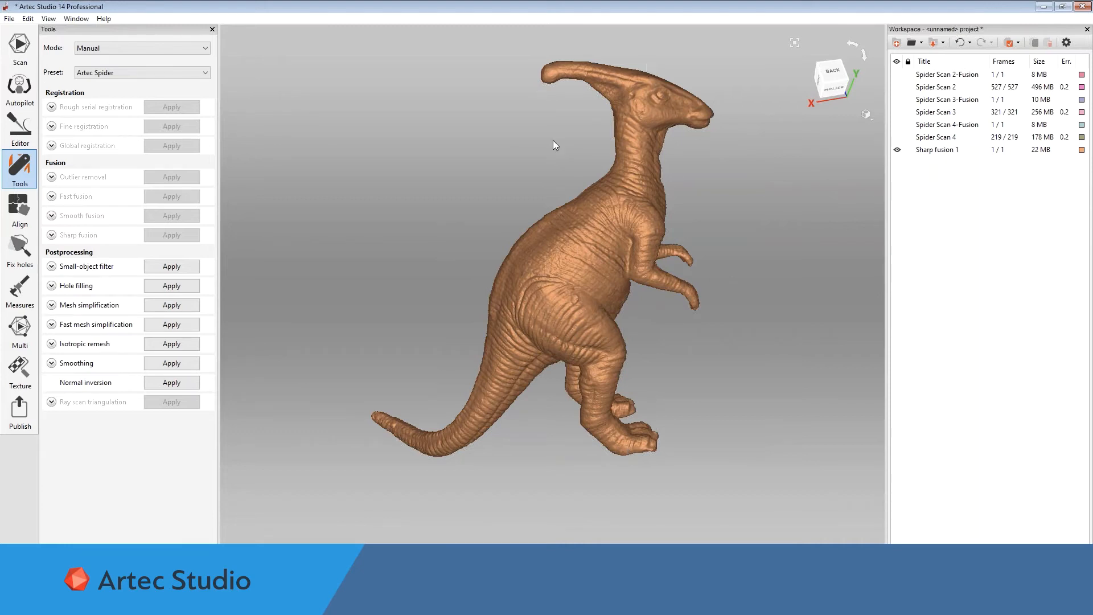
mouse_move(507, 206)
mouse_down()
mouse_move(456, 190)
mouse_move(497, 213)
mouse_up()
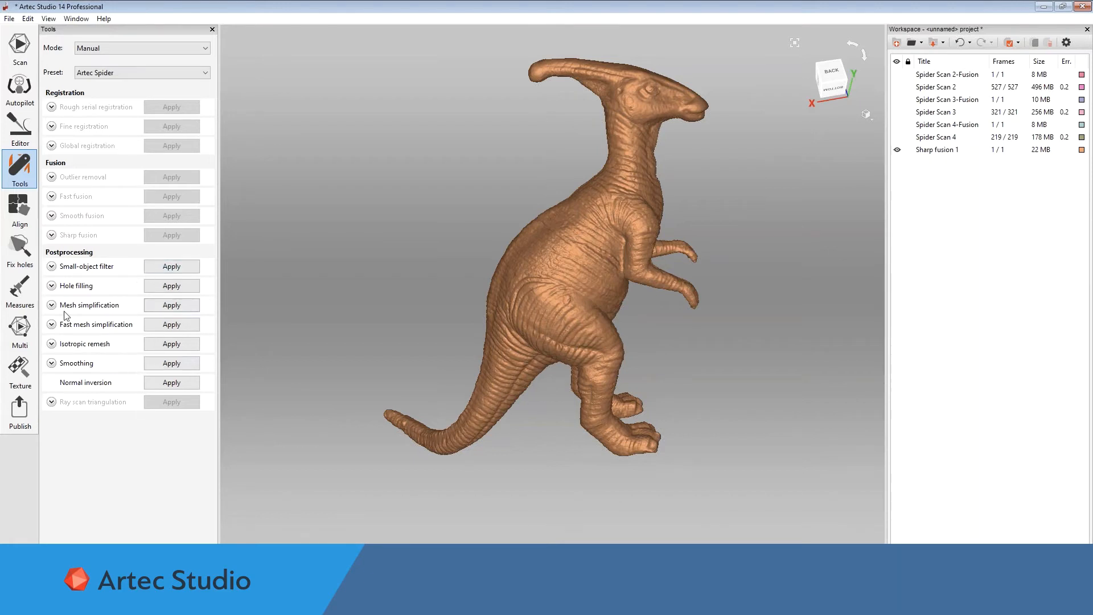
Switch the processing tools mode to Auto.
click(206, 49)
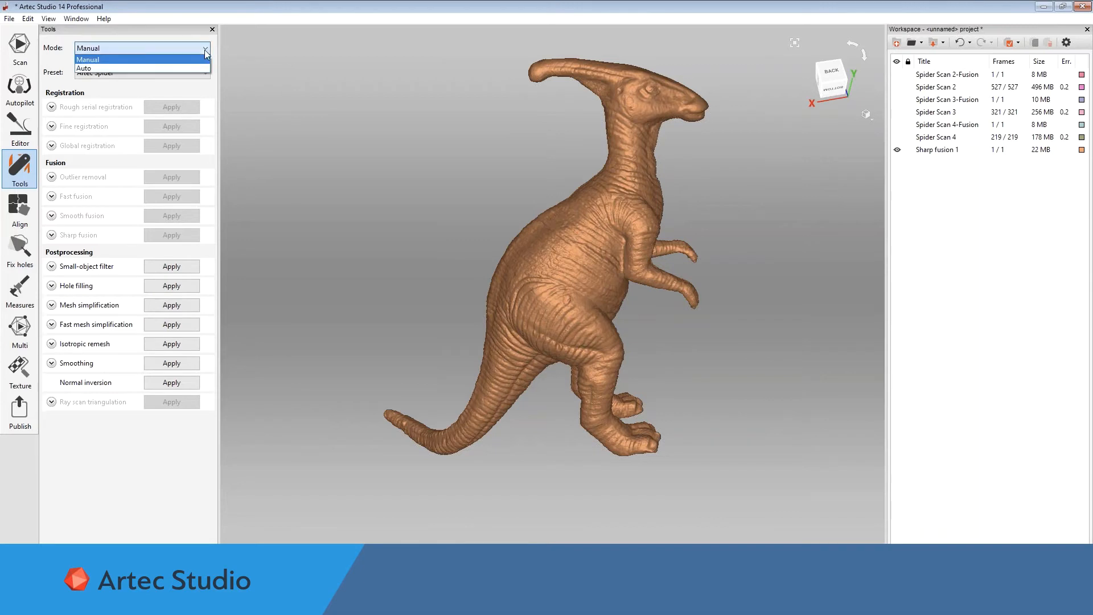
click(149, 71)
click(151, 49)
click(151, 68)
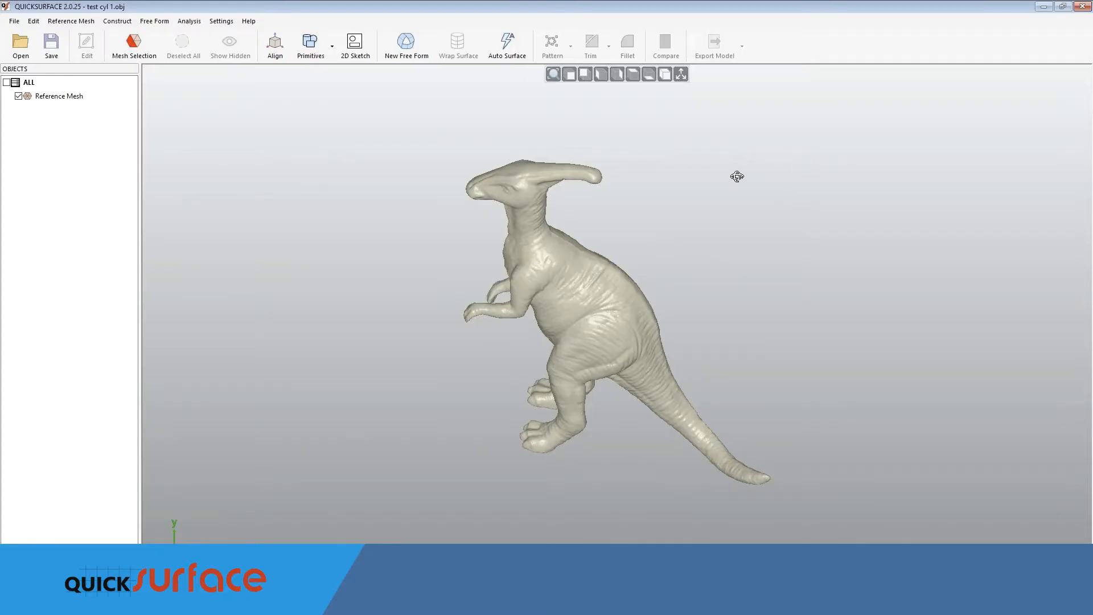
In QUICKSURFACE, preview an auto surface of the dinosaur mesh with low target quads count, balanced feature details and no symmetry.
right_drag(736, 176, 715, 242)
middle_drag(727, 226, 657, 210)
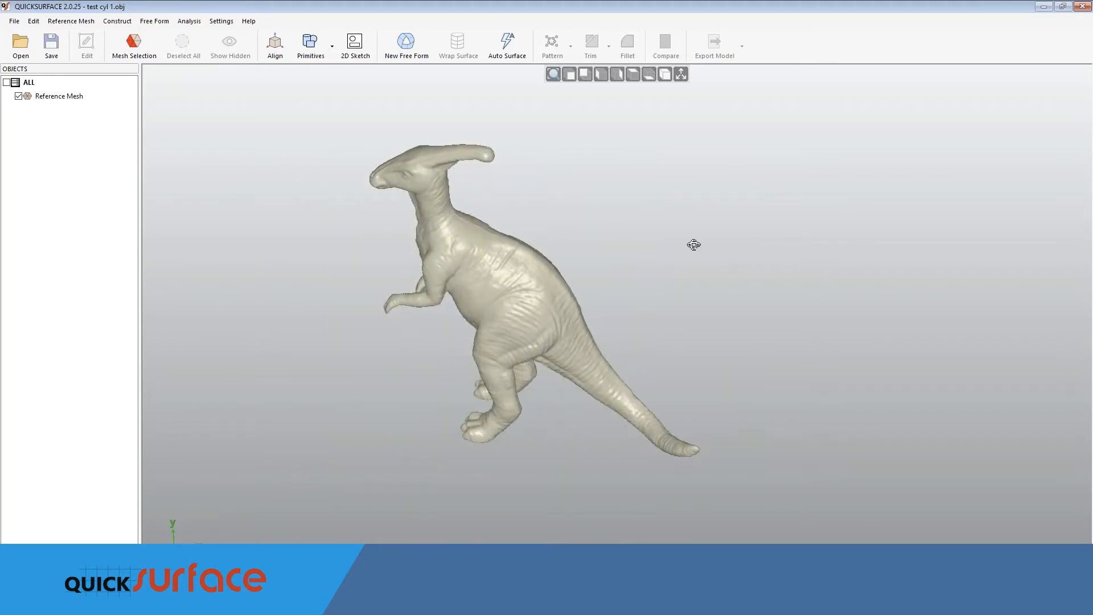
right_drag(140, 302, 652, 300)
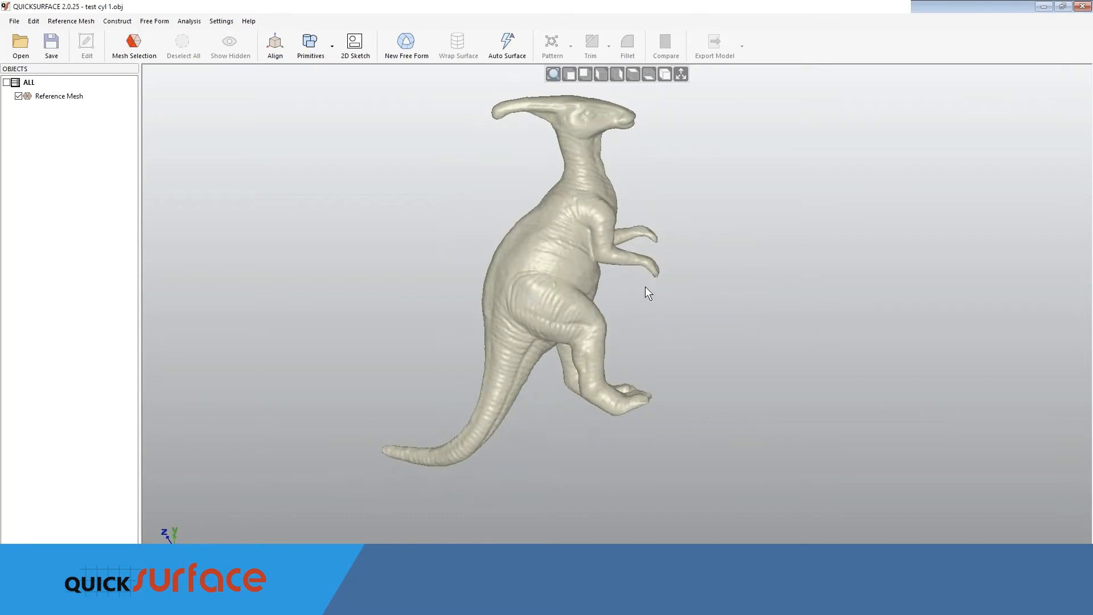
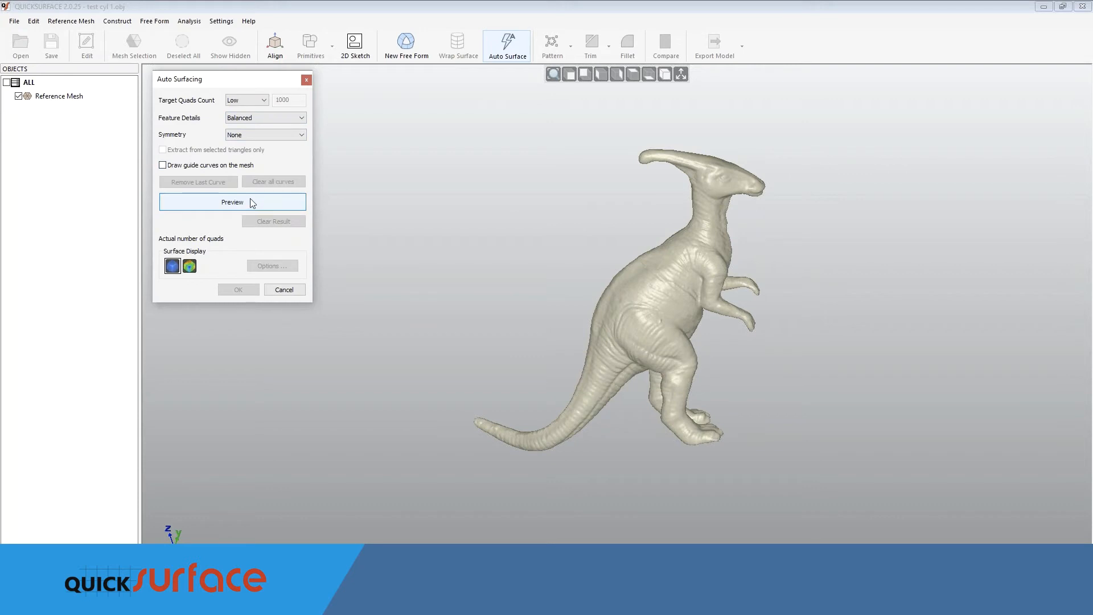
click(250, 204)
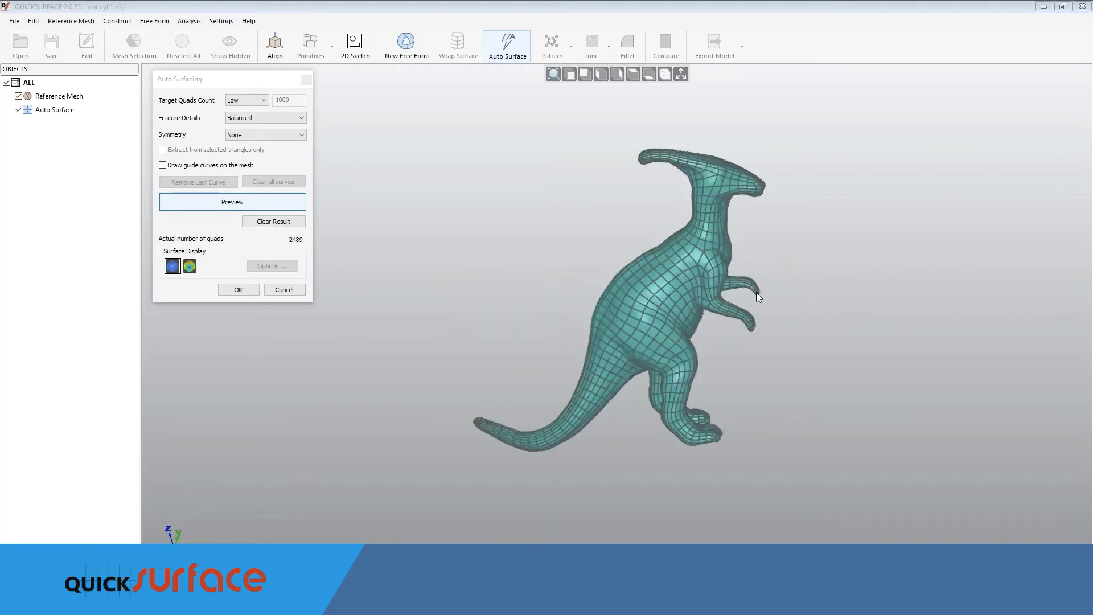
Check the quad layout around the dinosaur and accept the auto surface.
mouse_move(620, 366)
right_down()
mouse_move(355, 334)
mouse_move(120, 414)
mouse_move(523, 415)
right_up()
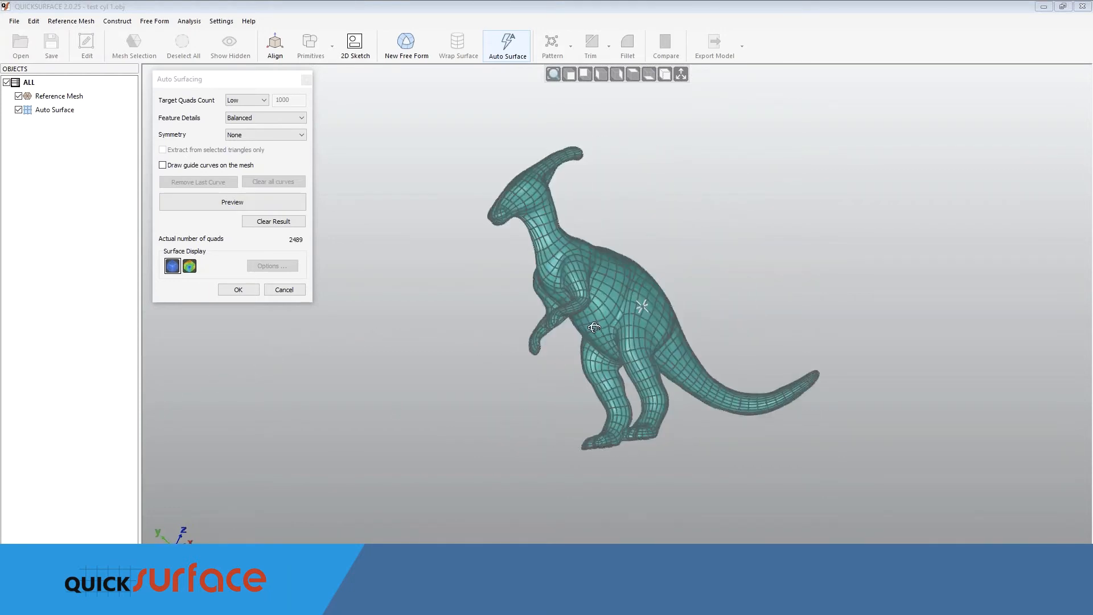
mouse_move(594, 328)
right_down()
mouse_move(520, 298)
mouse_move(520, 334)
mouse_move(534, 342)
mouse_move(547, 261)
mouse_move(639, 222)
right_up()
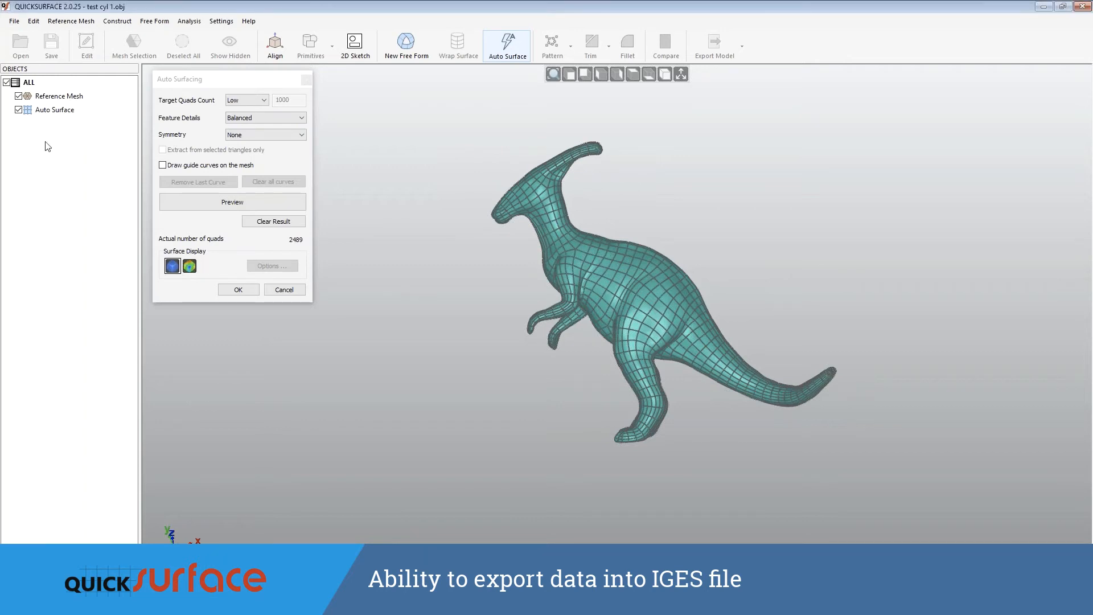
click(233, 291)
click(237, 290)
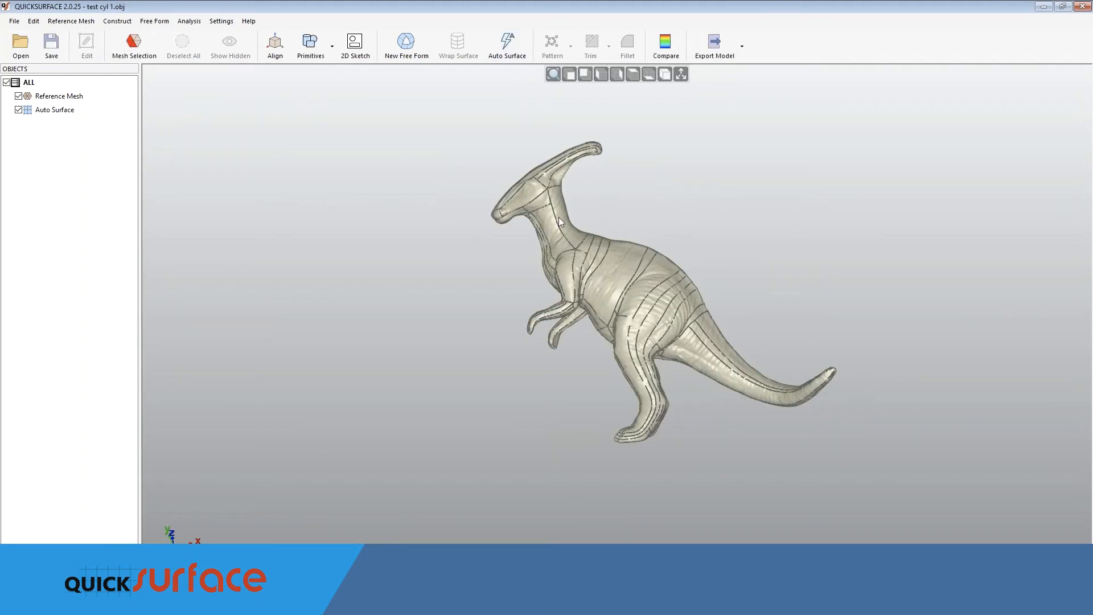
scroll(572, 240, down, 5)
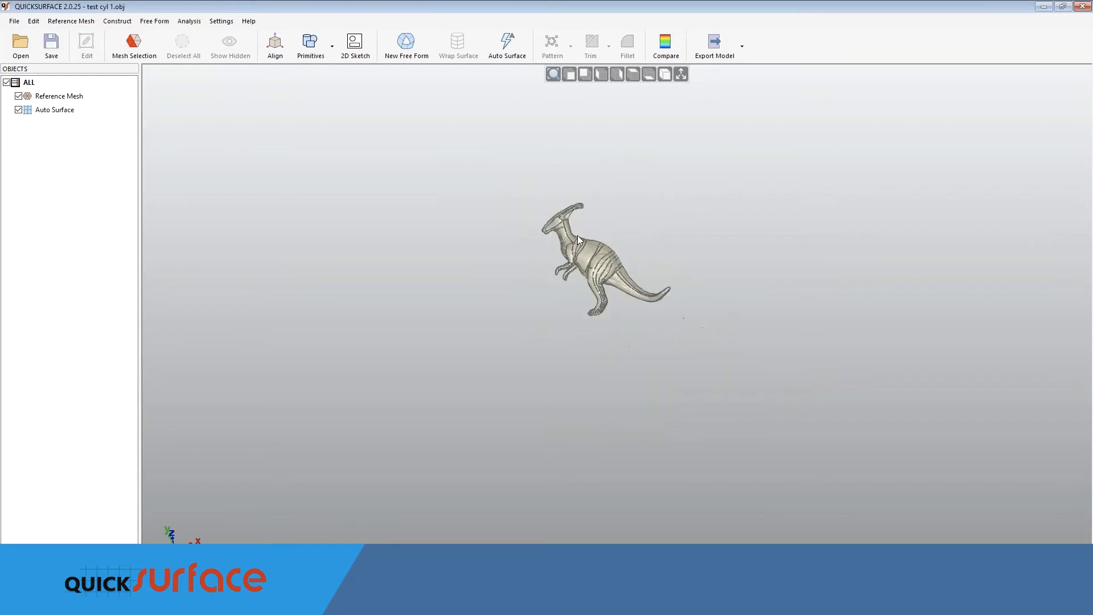
scroll(583, 244, up, 6)
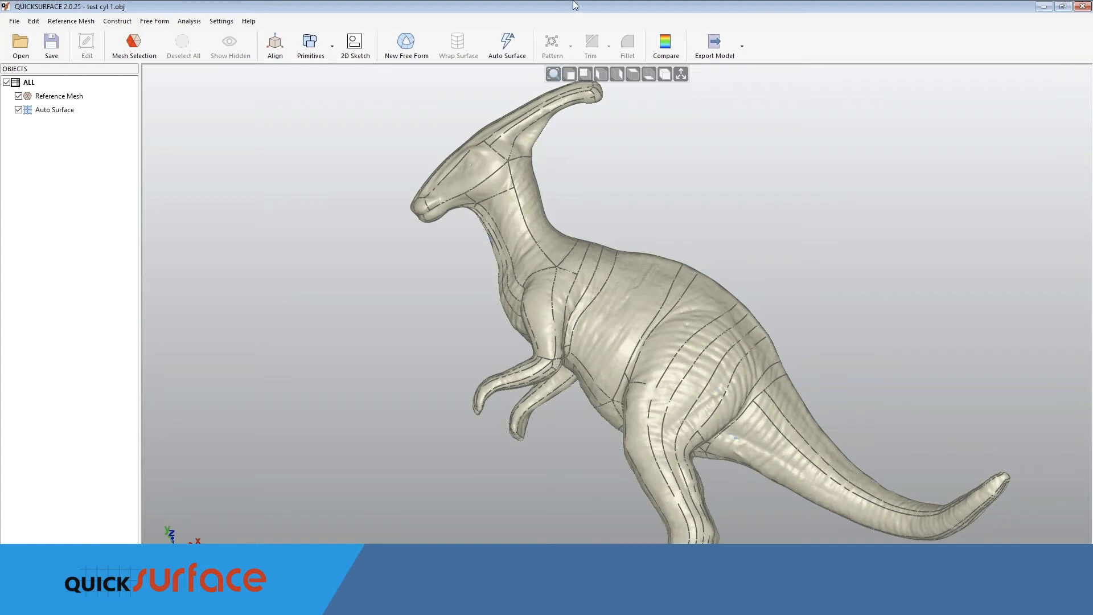
Load the scanned flanged hub as the reference mesh and examine its stepped cylindrical shape.
click(16, 22)
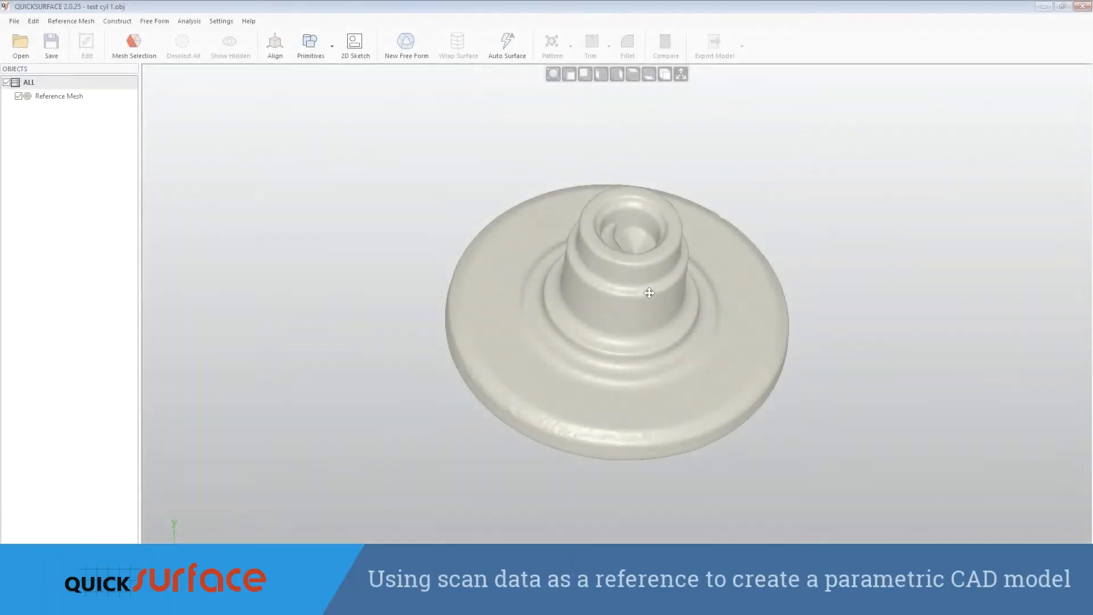
middle_drag(636, 352, 618, 317)
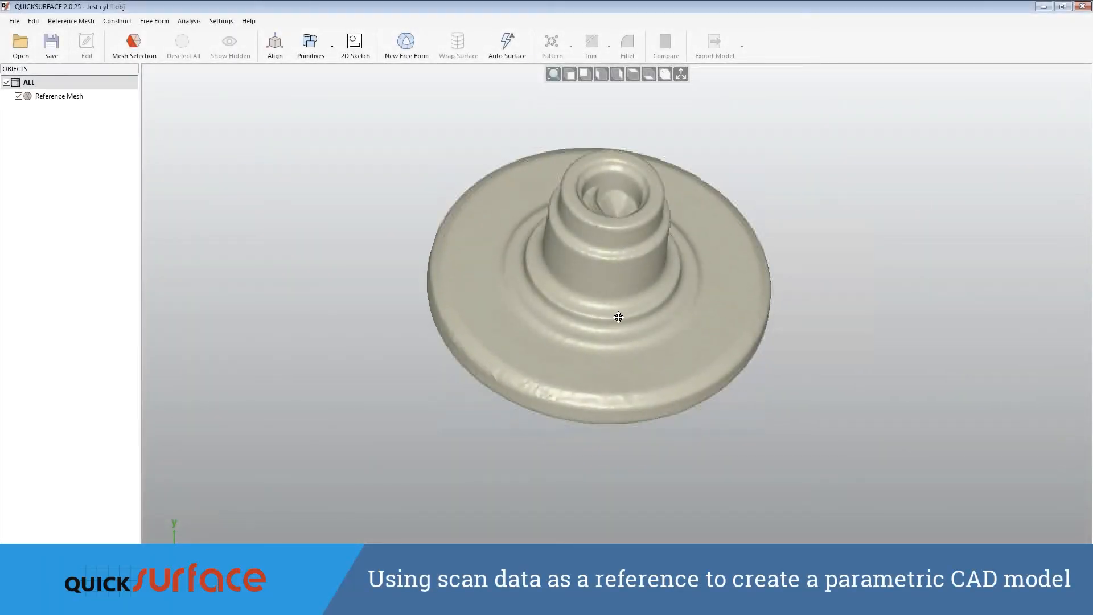
right_drag(618, 317, 495, 205)
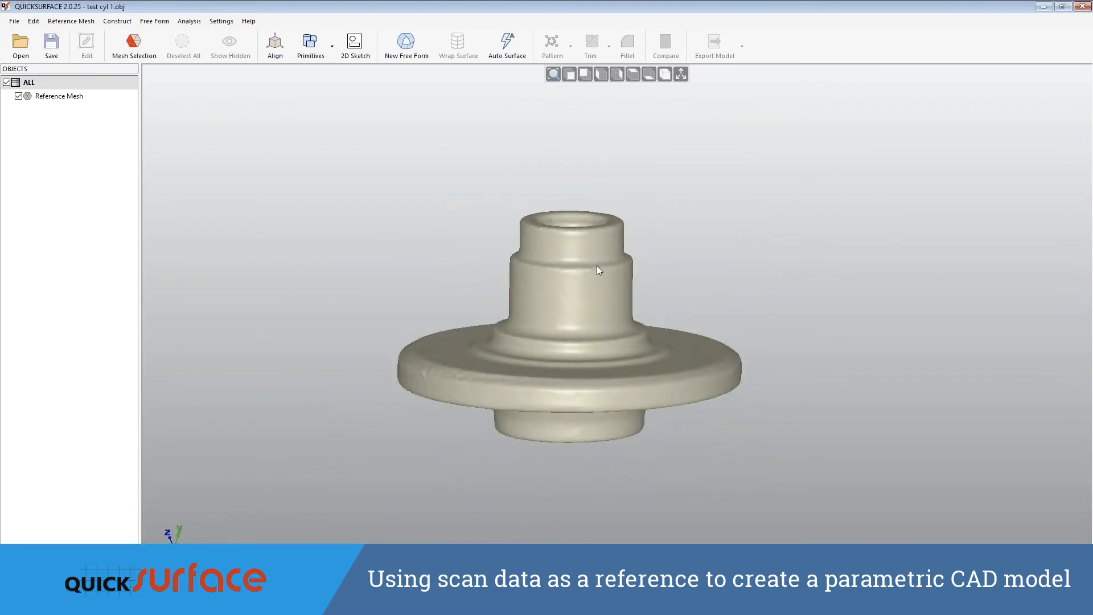
scroll(597, 266, down, 5)
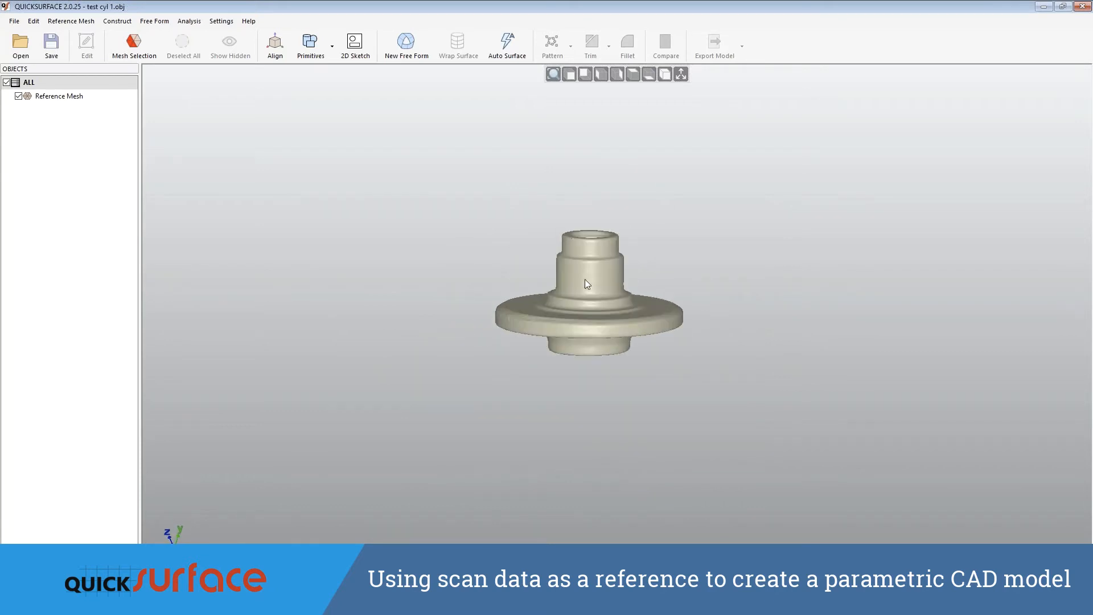
scroll(609, 271, up, 3)
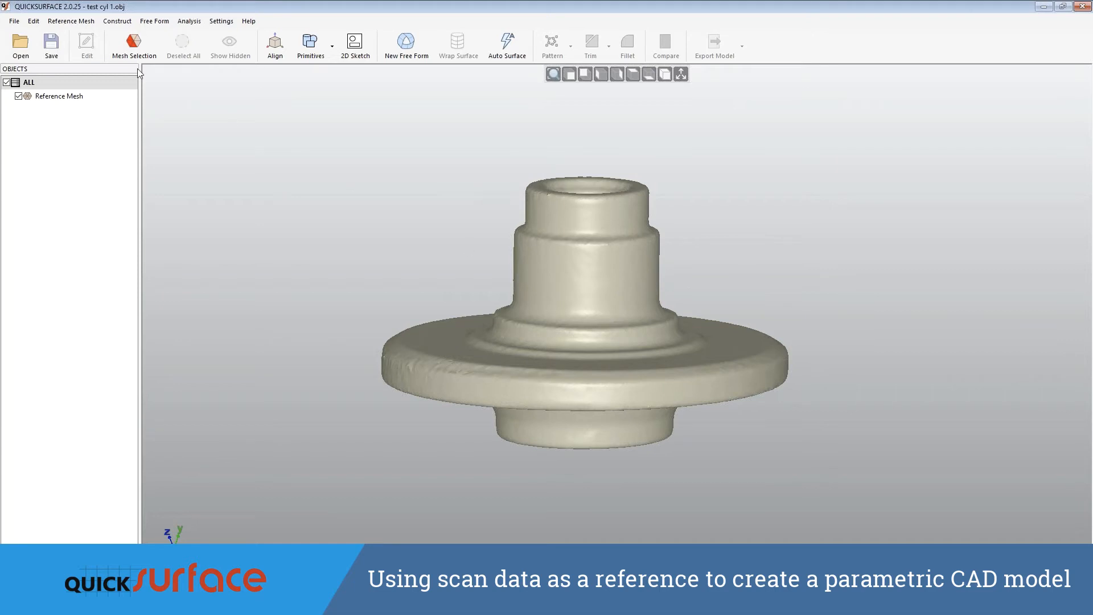
Select the mesh region around the hub's wide neck and fit a solid cylinder primitive to it.
click(135, 44)
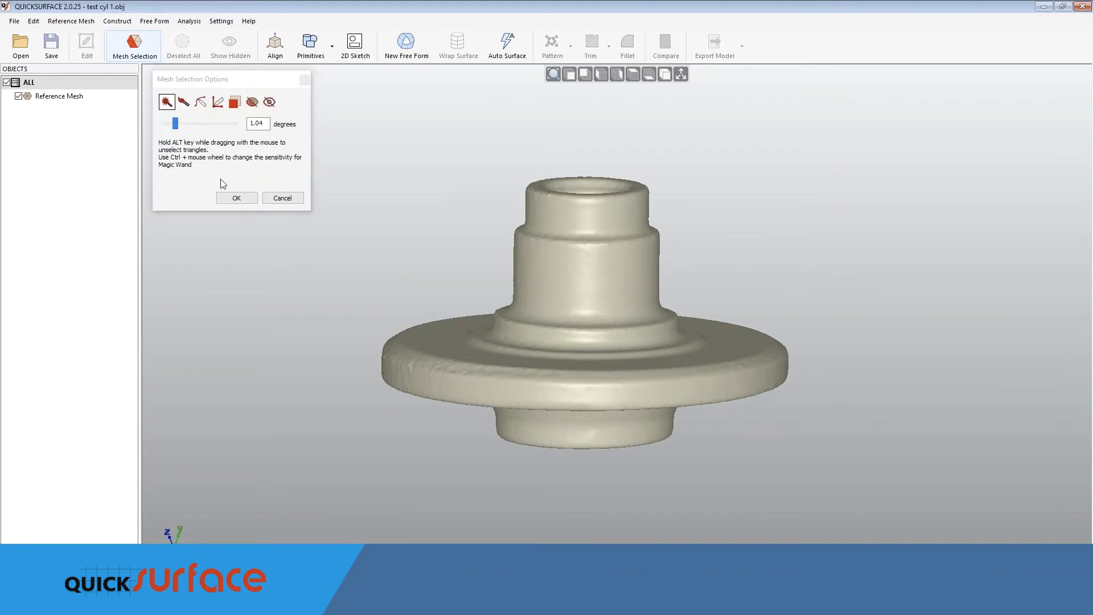
click(617, 273)
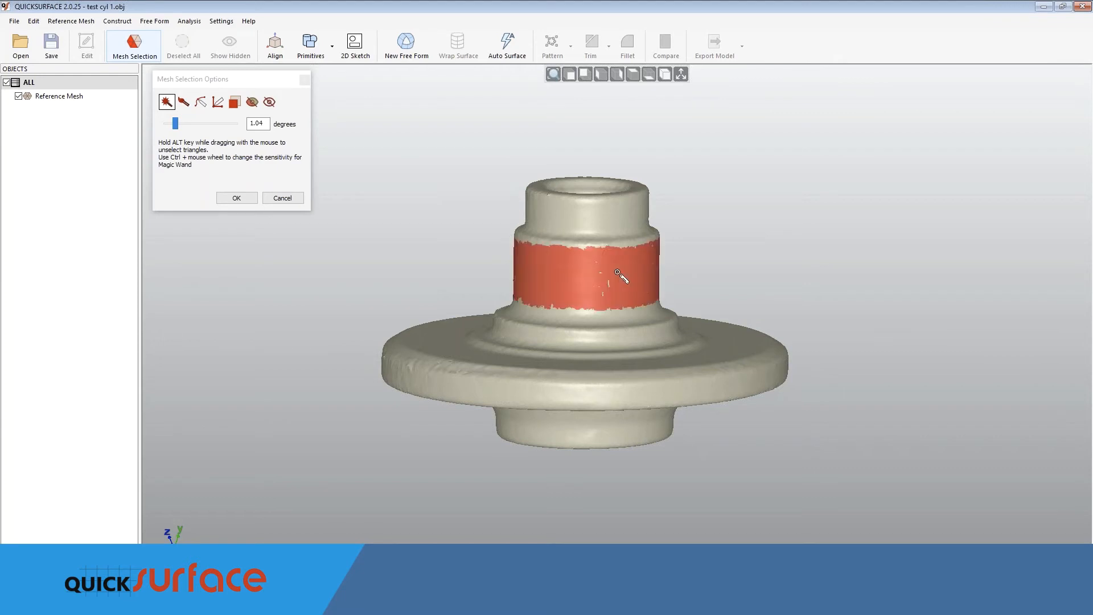
click(333, 47)
click(326, 87)
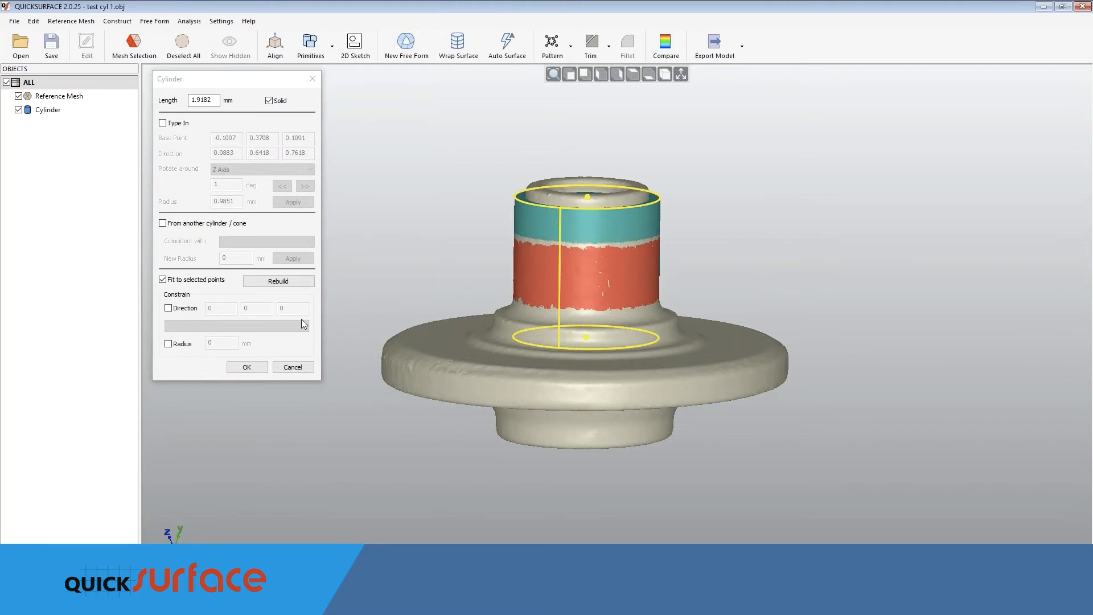
click(246, 370)
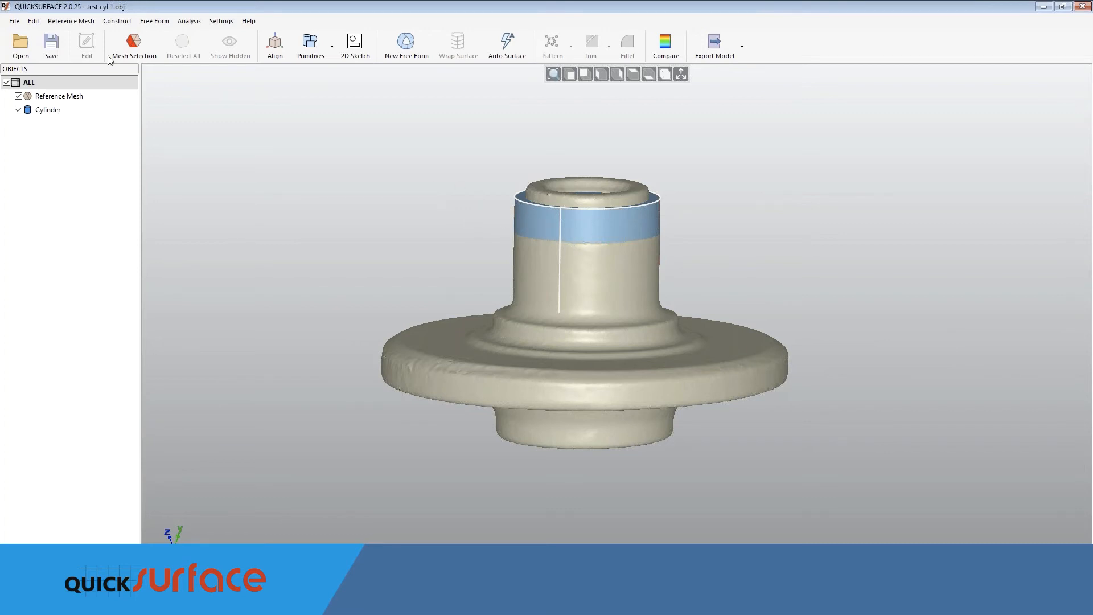
Set up a 2D sketch for a revolved surface using the fitted cylinder's axis as the revolve axis.
click(37, 110)
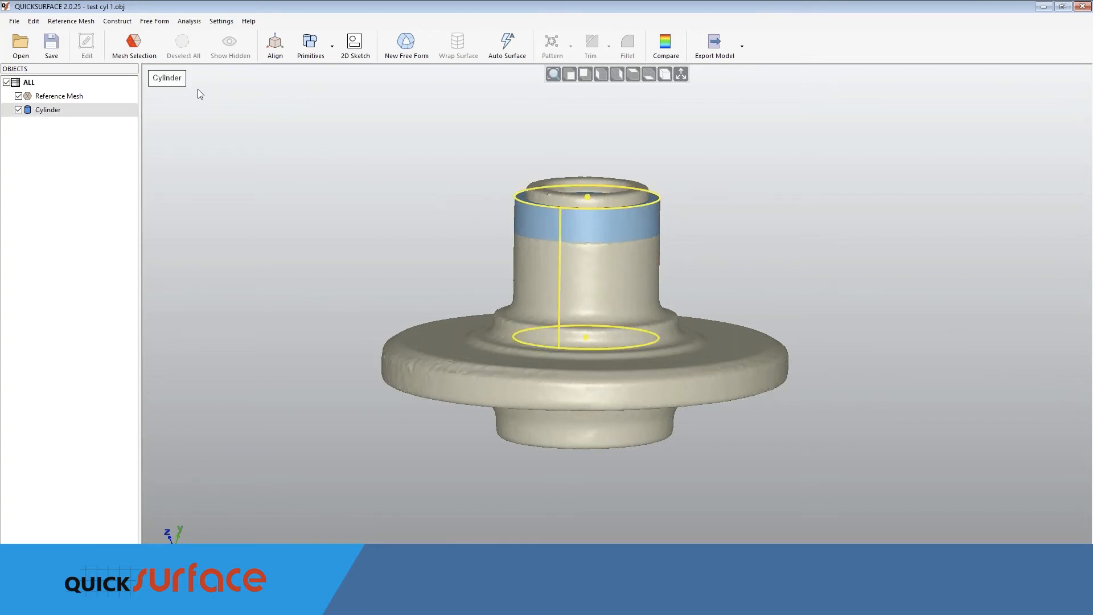
click(355, 46)
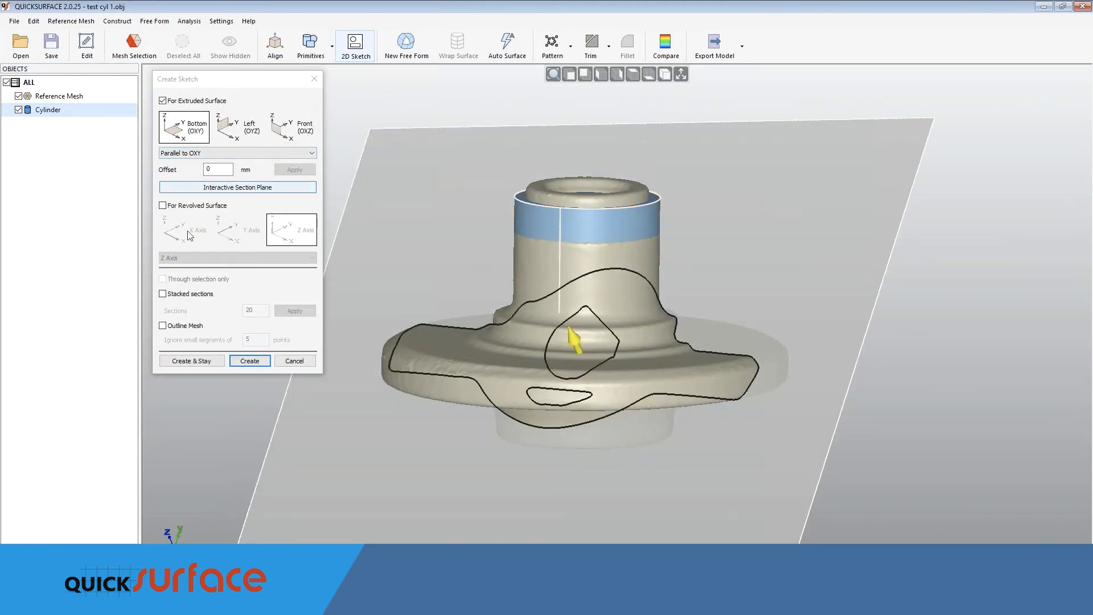
click(163, 205)
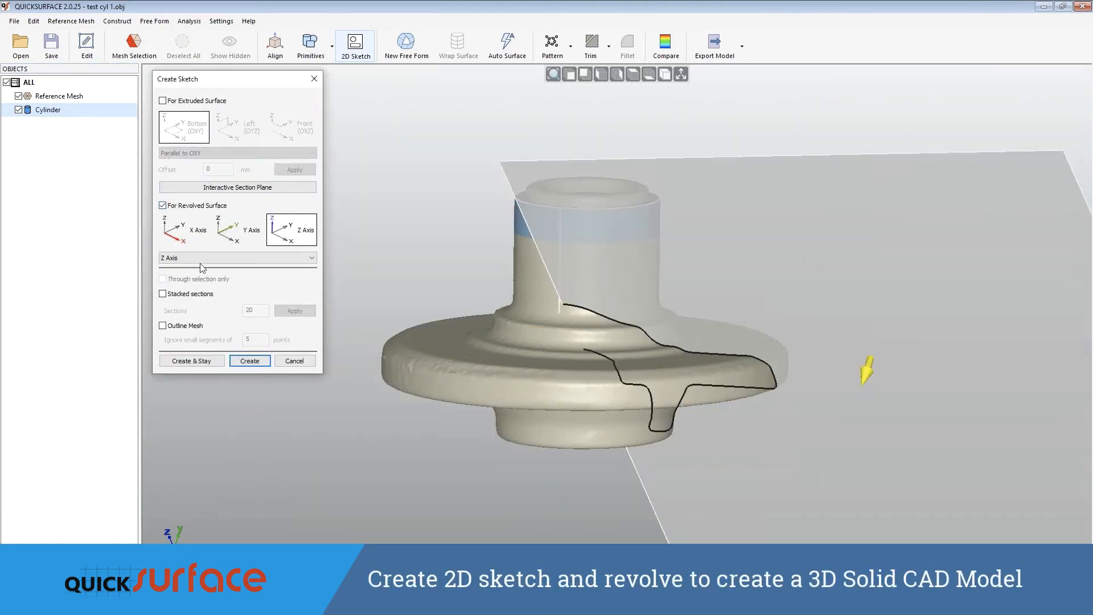
click(203, 258)
click(202, 291)
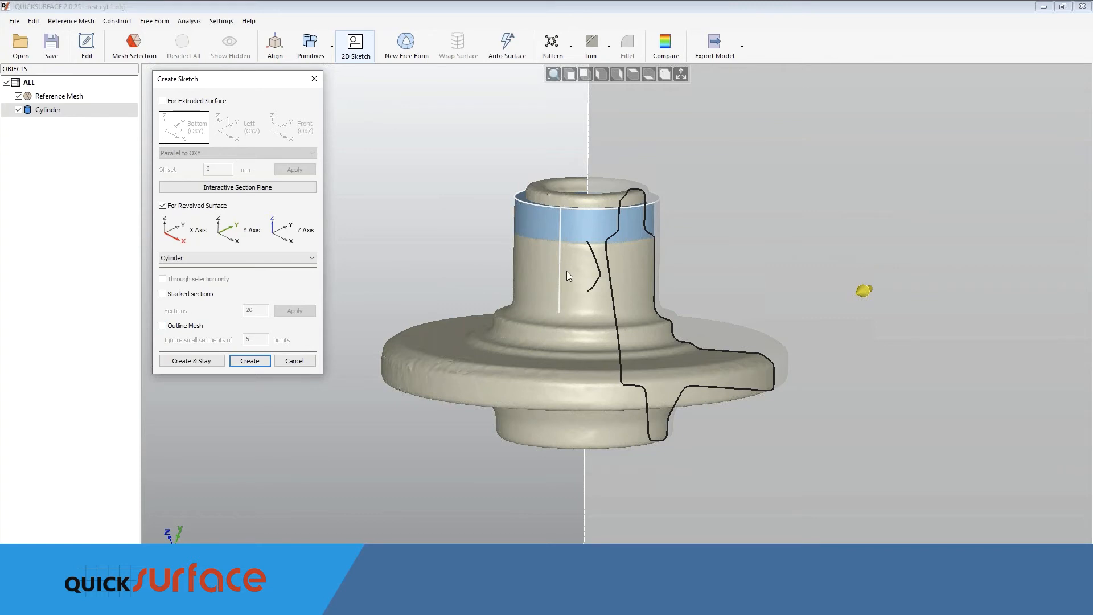
Enable stacked sections with 20 sections and create the revolved-profile sketch.
mouse_move(412, 236)
middle_down()
mouse_move(482, 248)
mouse_move(483, 224)
middle_up()
scroll(779, 367, down, 5)
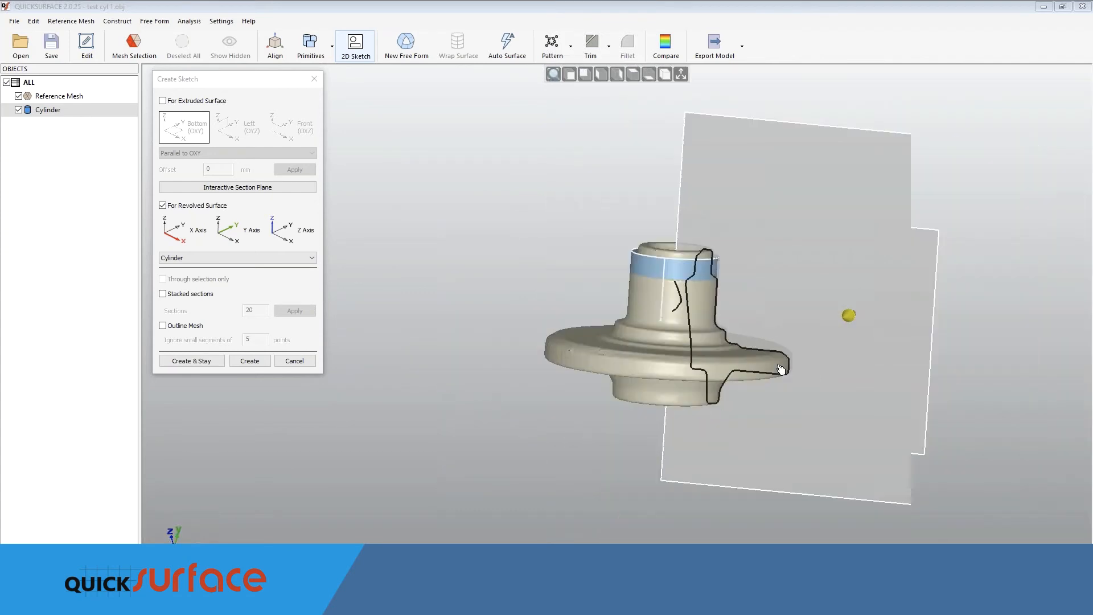
scroll(777, 366, up, 4)
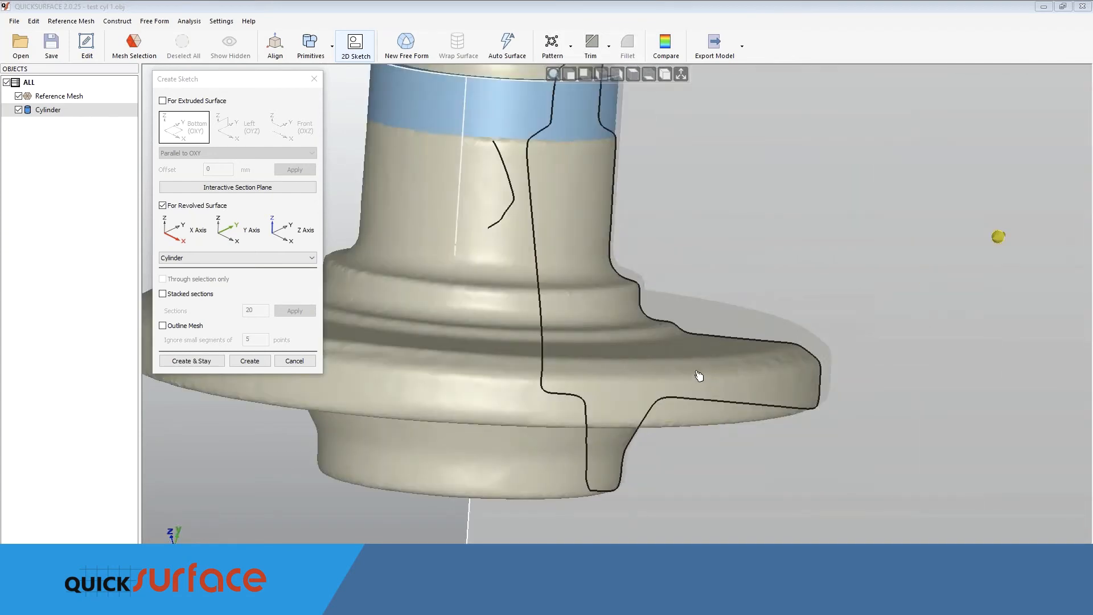
scroll(700, 378, down, 5)
scroll(702, 347, up, 3)
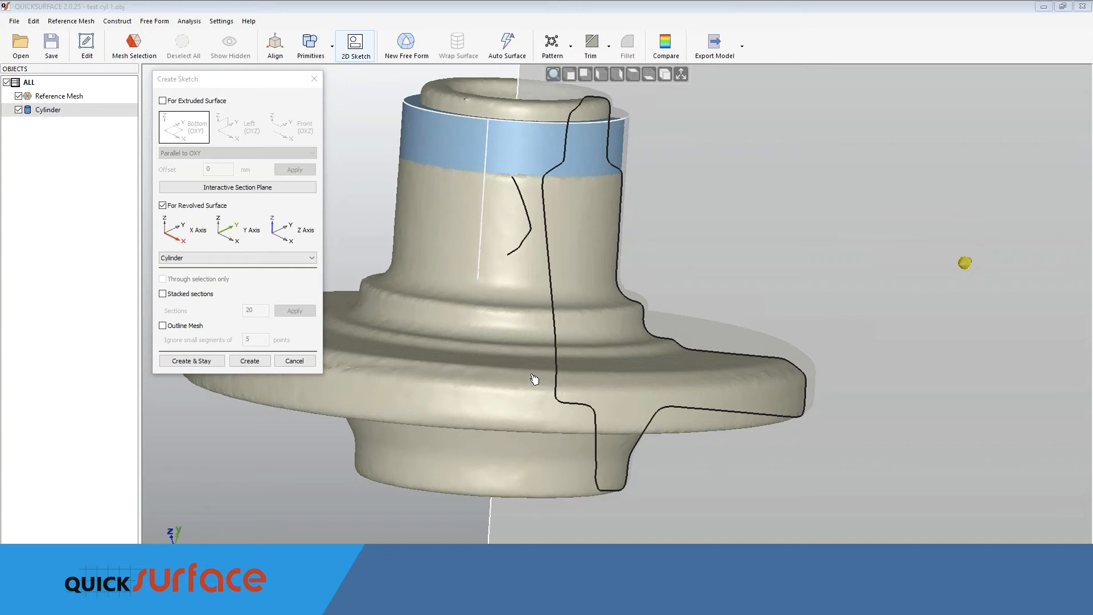
click(162, 294)
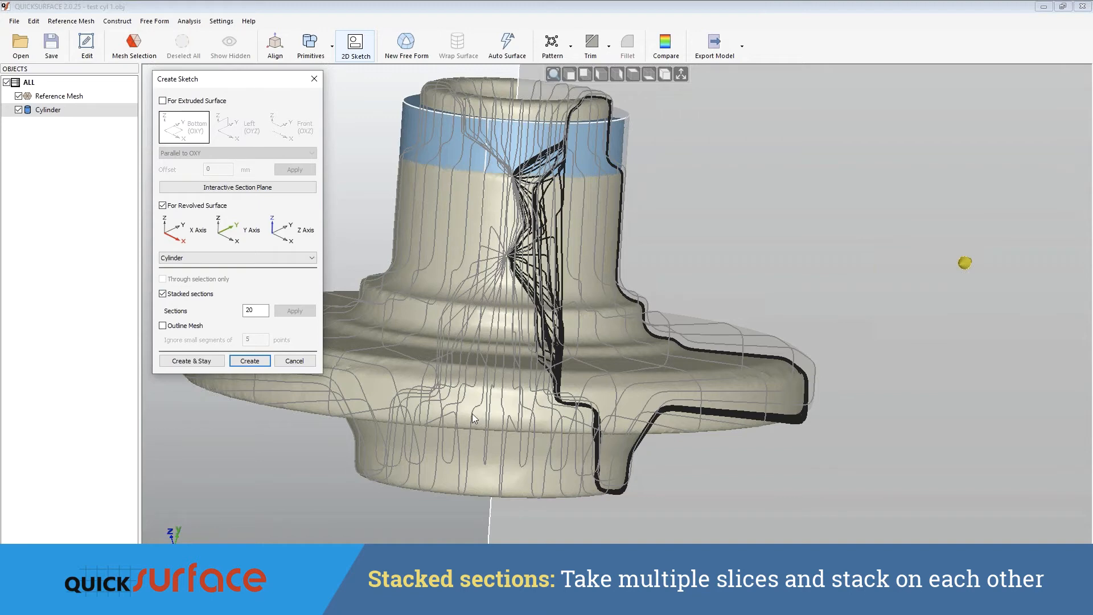
click(249, 363)
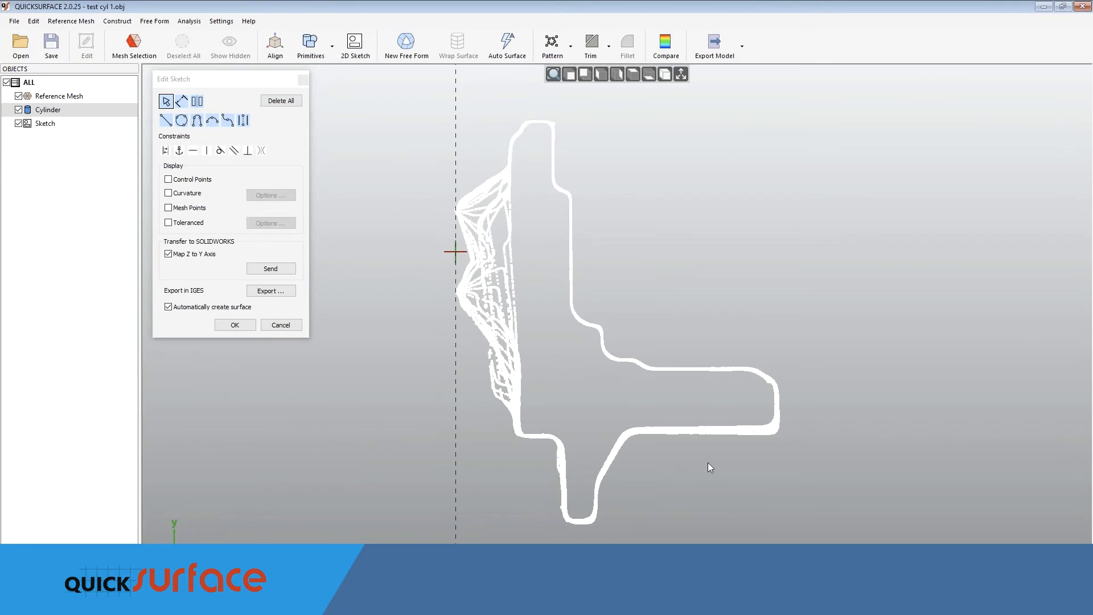
Draw a horizontal line along the profile's top edge and a vertical line down the outer side of the upper neck.
scroll(741, 449, up, 2)
scroll(713, 425, down, 3)
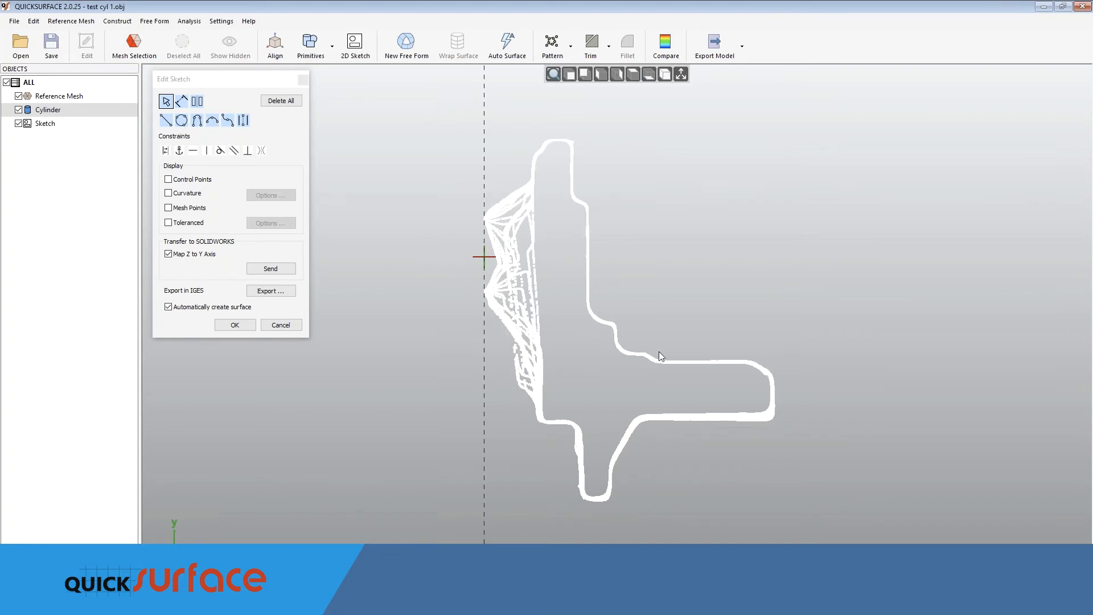
scroll(733, 426, up, 3)
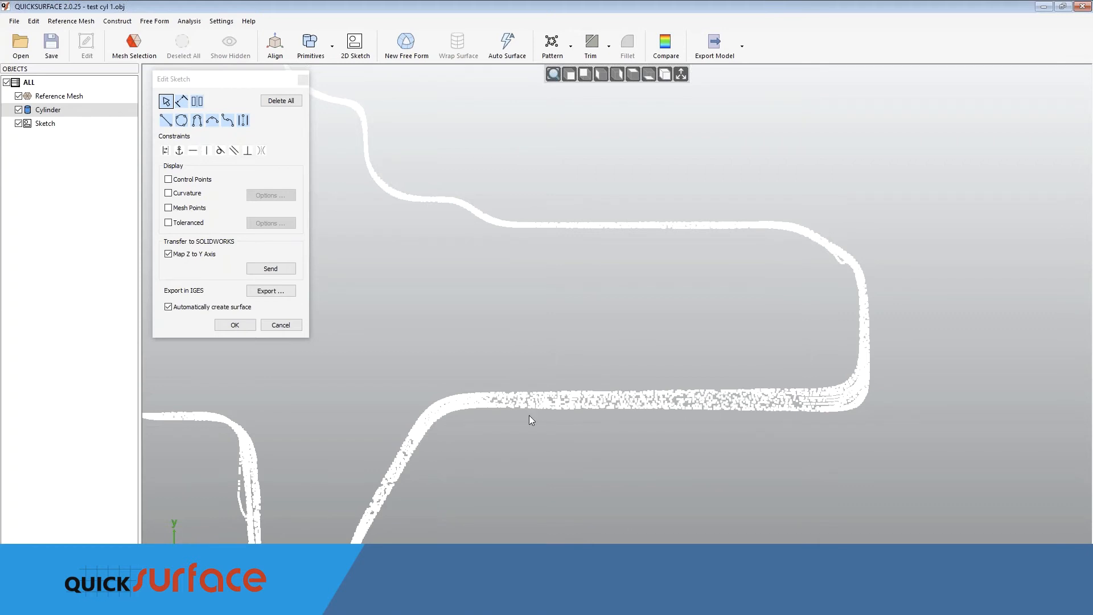
scroll(528, 416, down, 5)
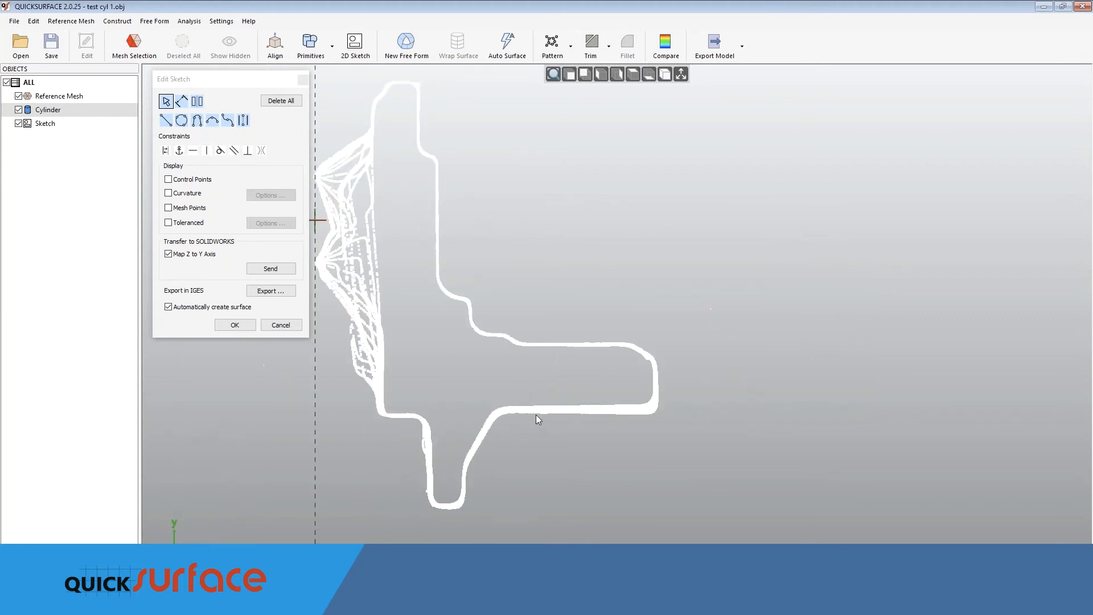
scroll(410, 147, down, 5)
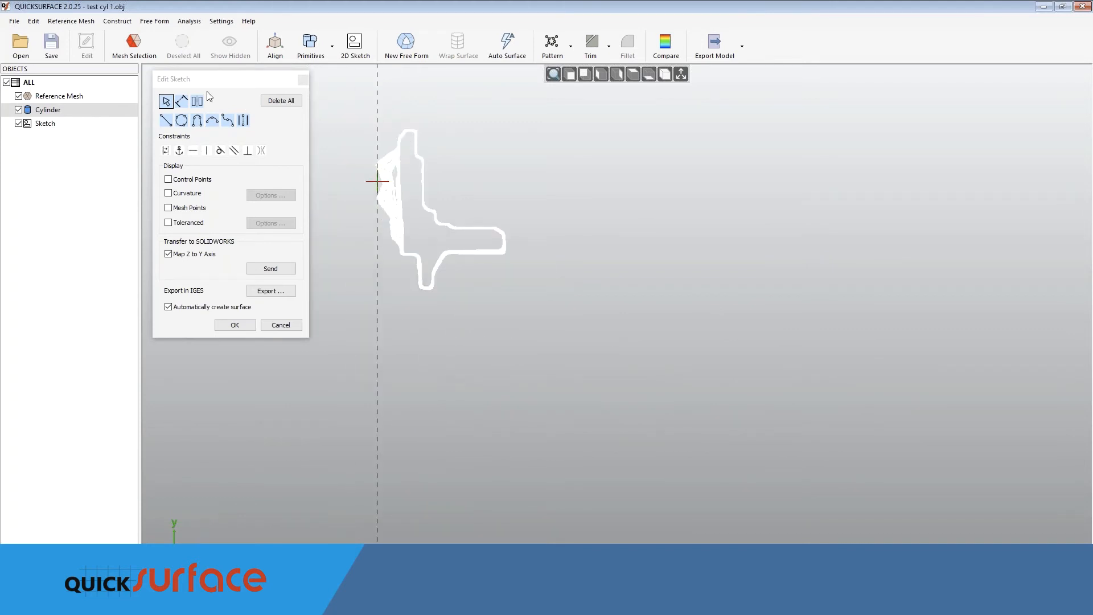
click(166, 119)
scroll(415, 126, up, 10)
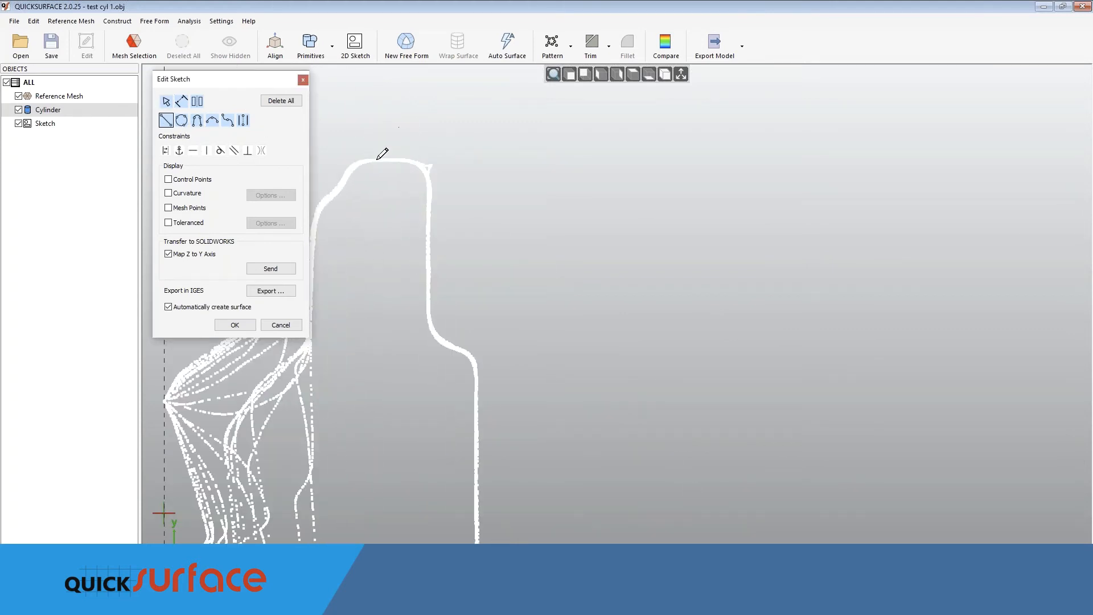
drag(355, 180, 430, 179)
drag(481, 266, 479, 447)
Draw a long line at about 88° along the bore side of the profile, from the upper neck down to the lower inner corner.
scroll(387, 432, down, 5)
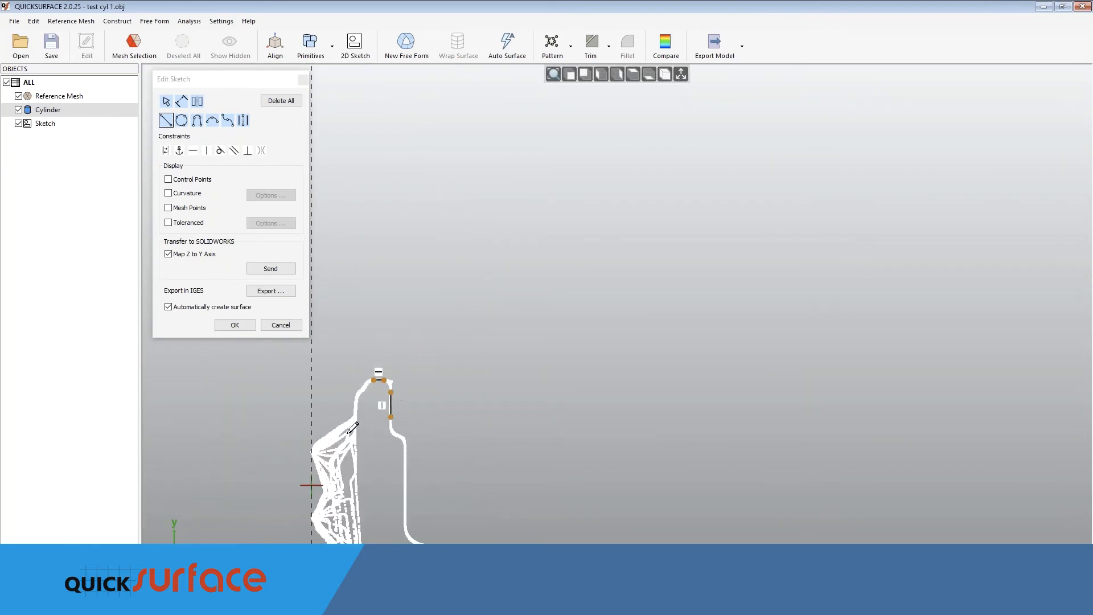
scroll(388, 353, up, 3)
scroll(391, 330, up, 4)
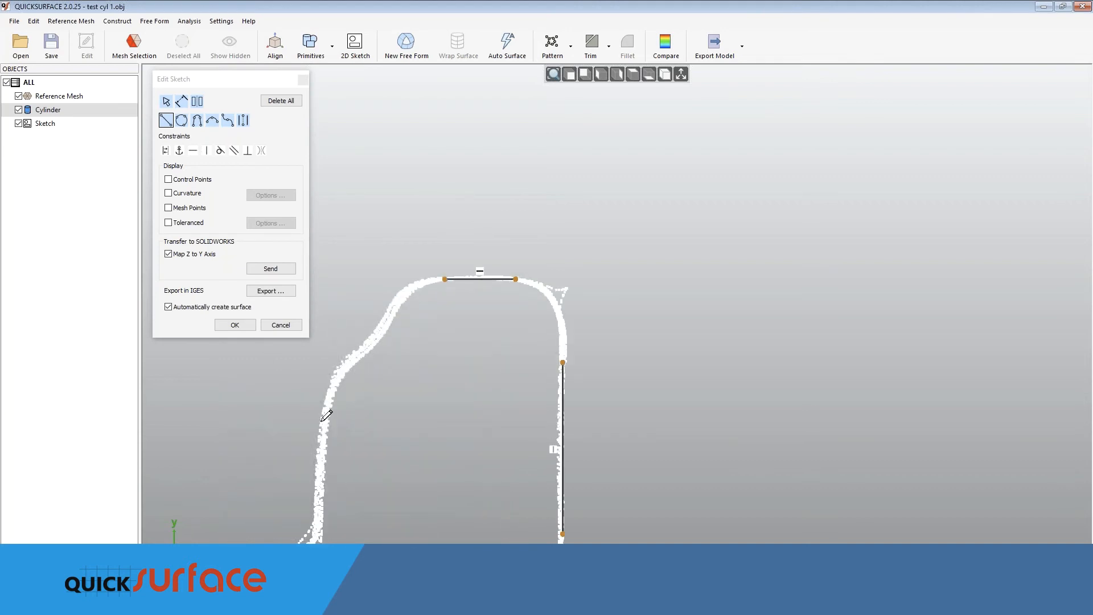
scroll(319, 416, down, 5)
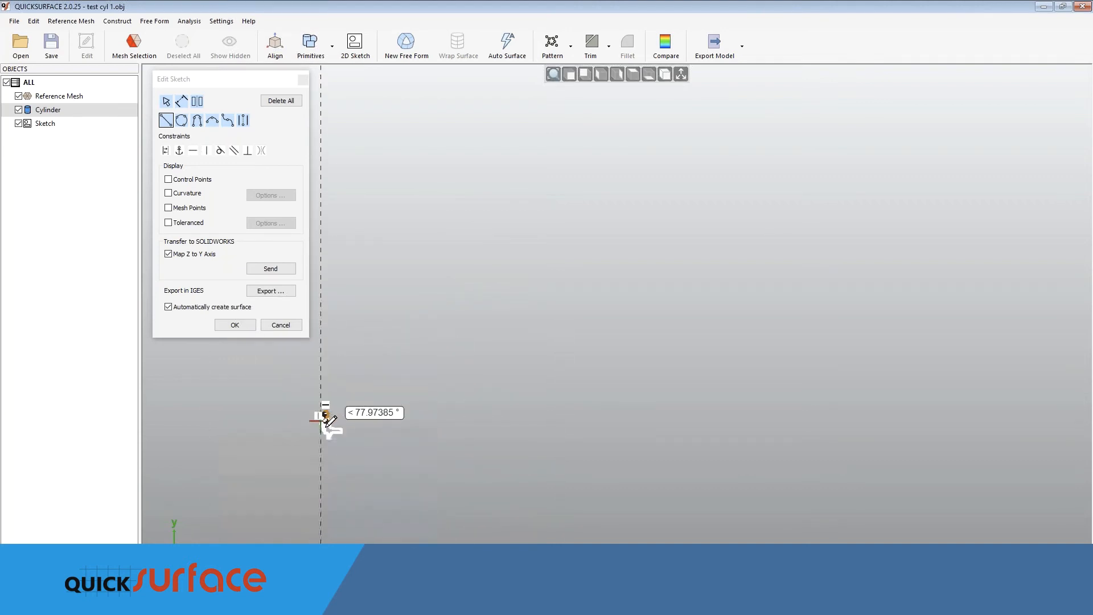
scroll(325, 432, up, 4)
scroll(319, 466, up, 2)
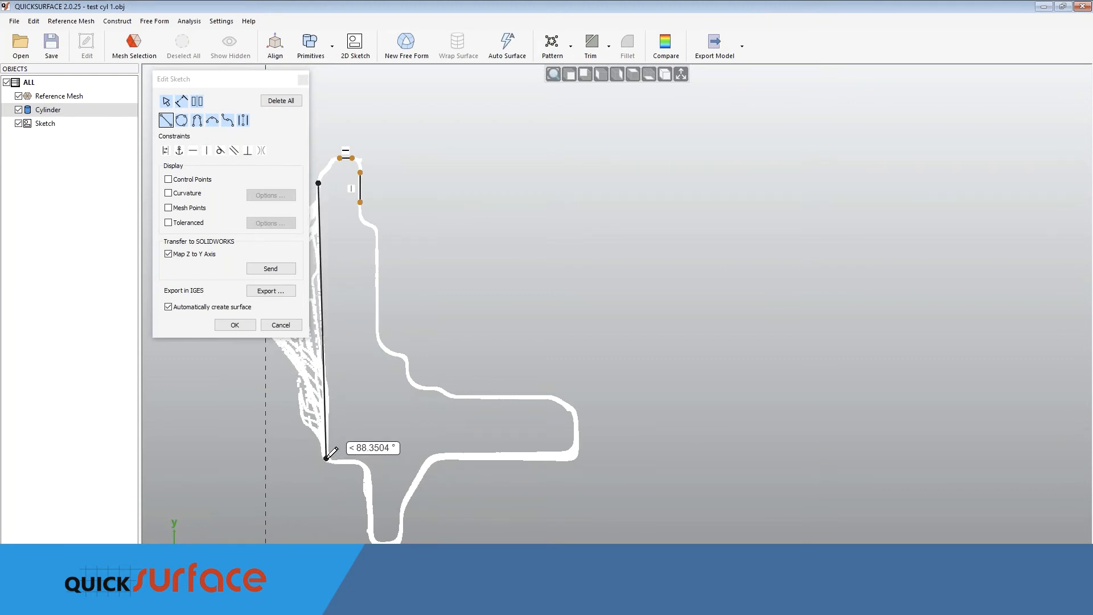
click(326, 458)
Draw a horizontal line along the underside step beside the bore and a line at about 86° down the lower lip's inner wall.
scroll(346, 467, up, 5)
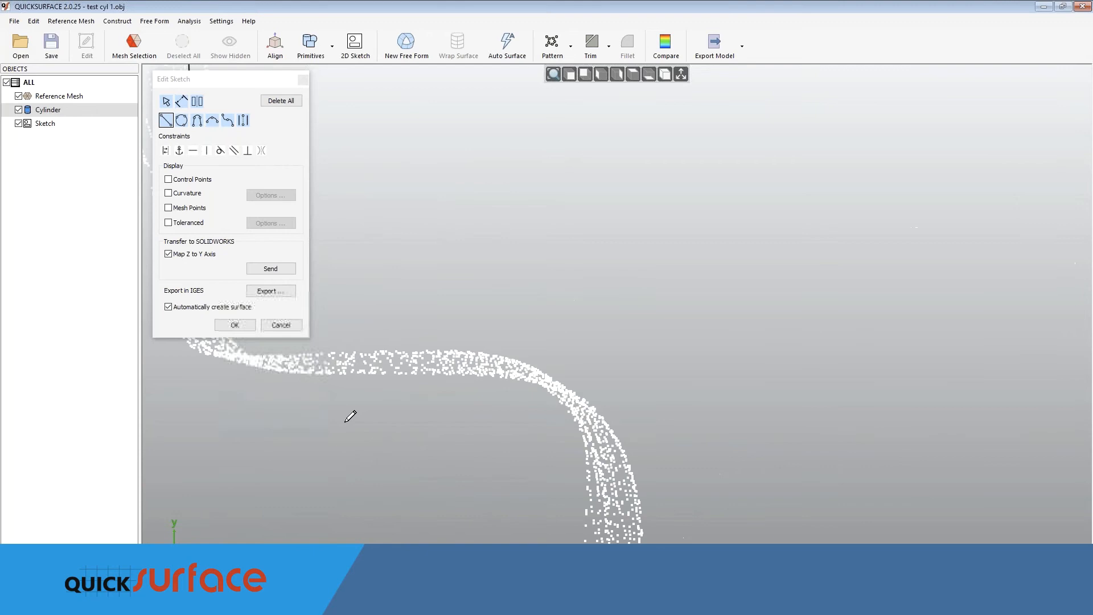
click(305, 364)
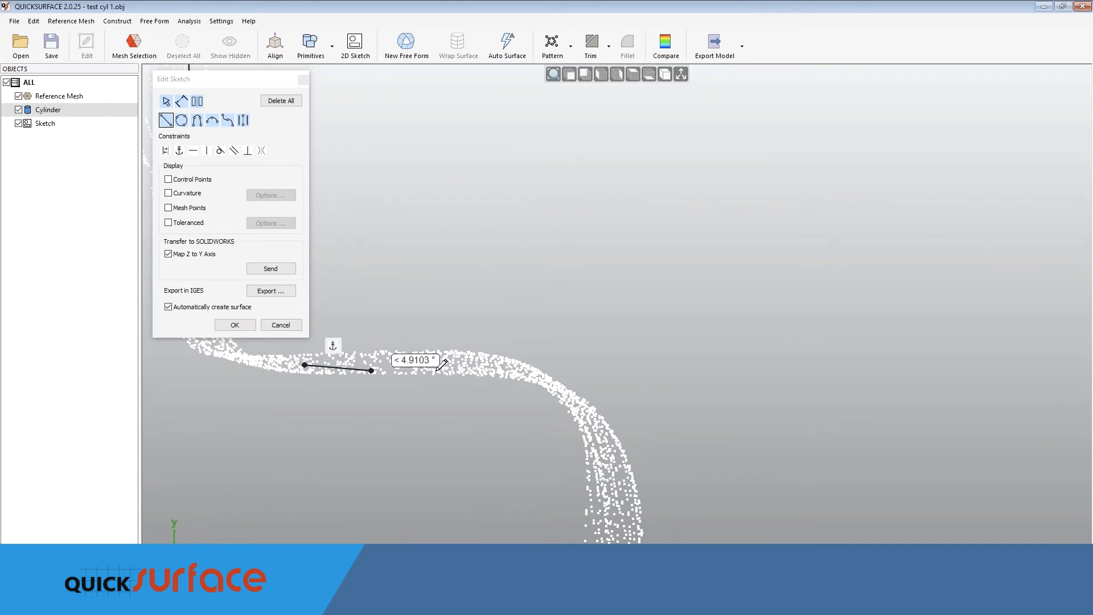
click(472, 364)
scroll(485, 358, down, 6)
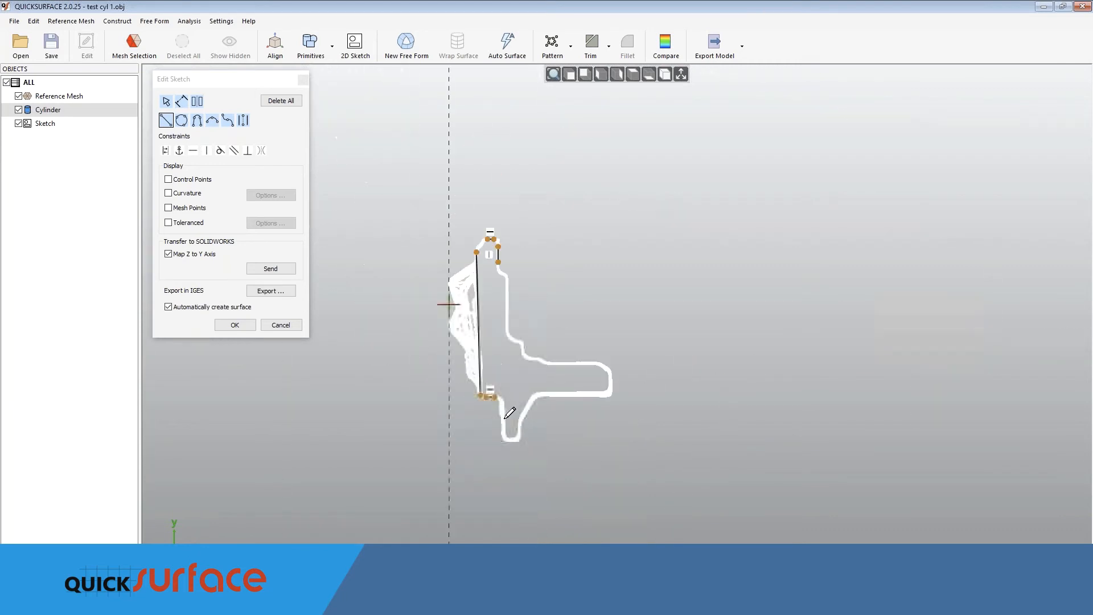
scroll(446, 305, up, 4)
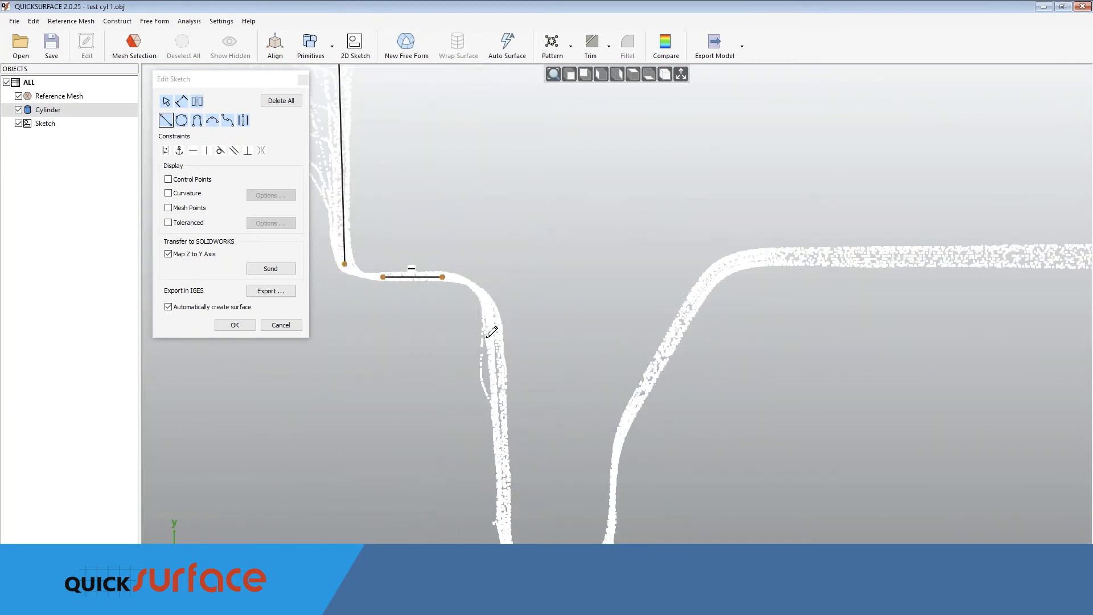
click(485, 338)
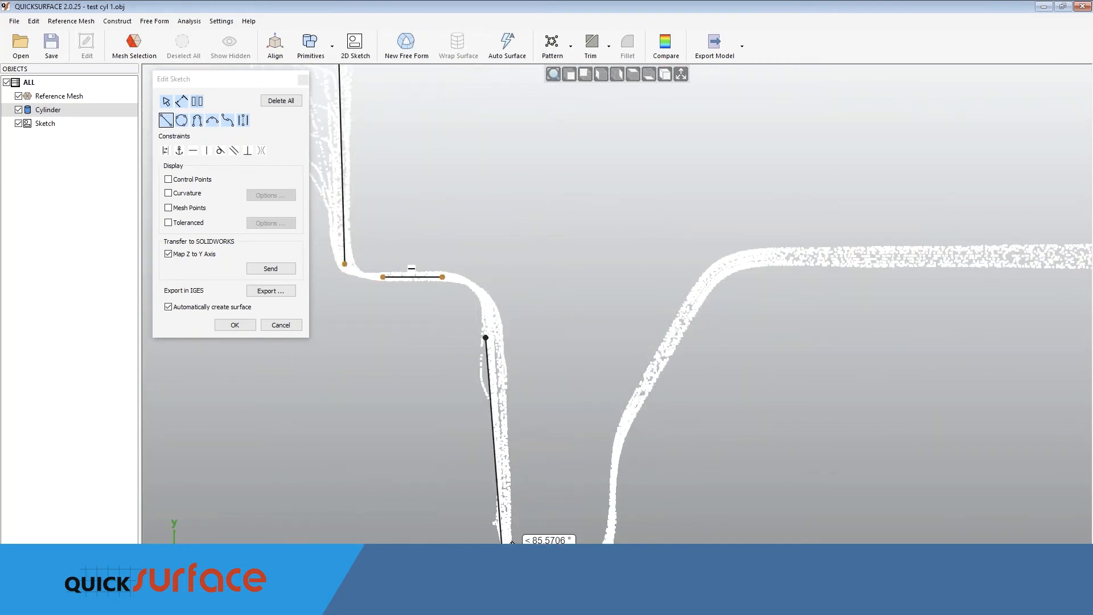
click(502, 559)
Draw a horizontal line under the lower lip's bottom edge and a line at about 88° along its outer wall.
scroll(508, 534, down, 6)
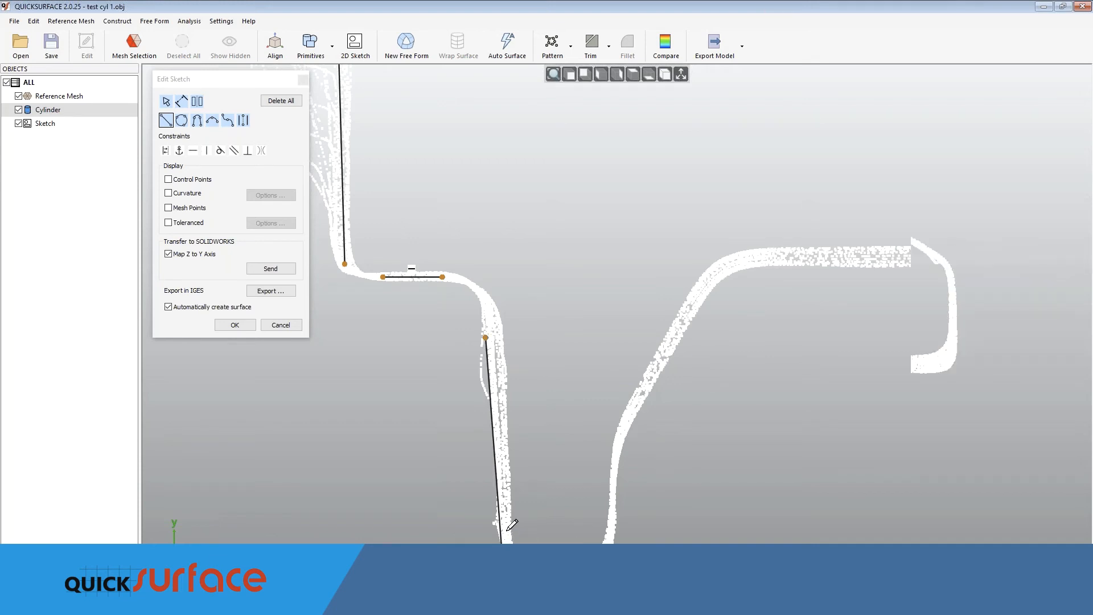
scroll(516, 544, up, 3)
scroll(519, 539, up, 3)
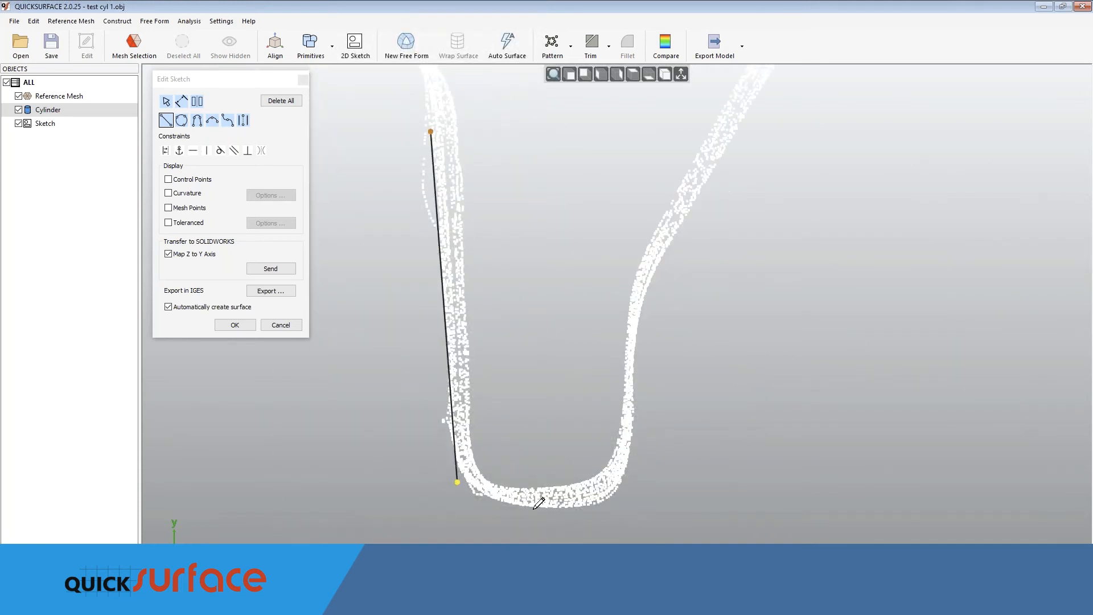
click(532, 507)
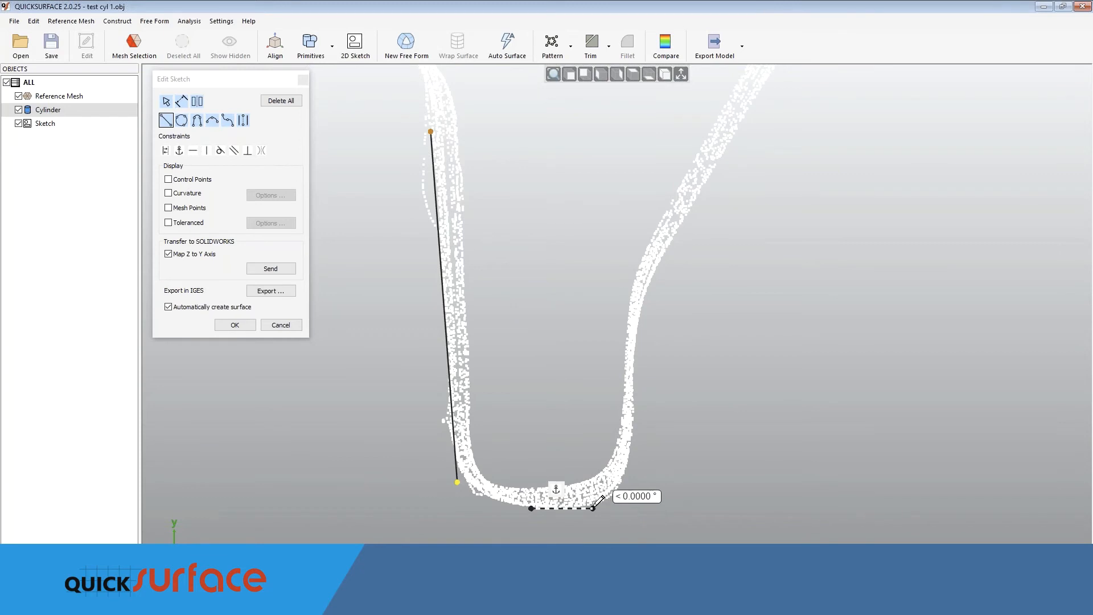
click(593, 507)
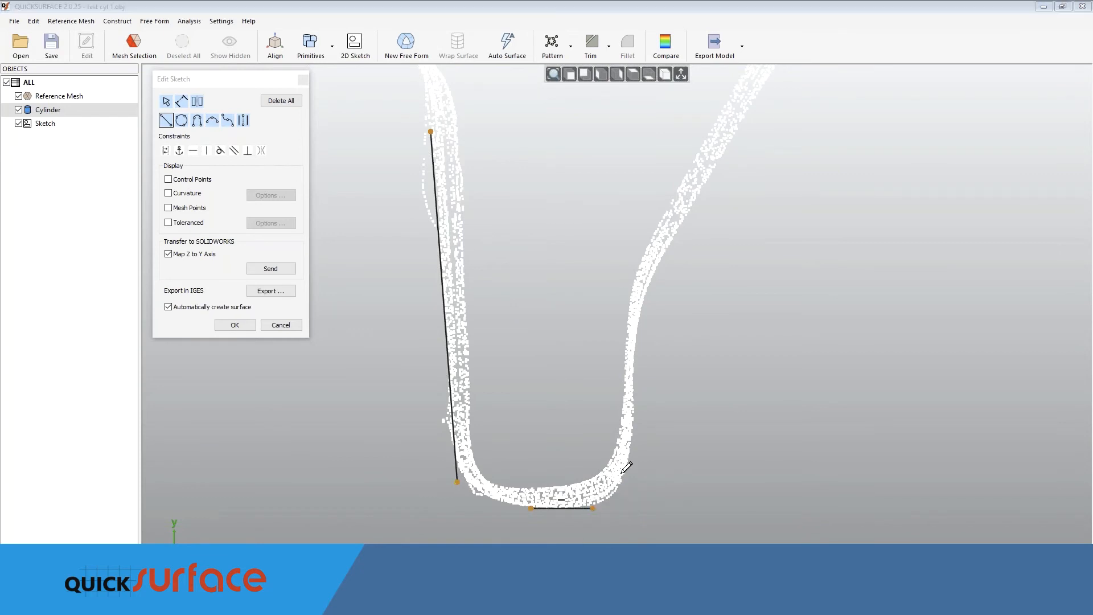
click(634, 348)
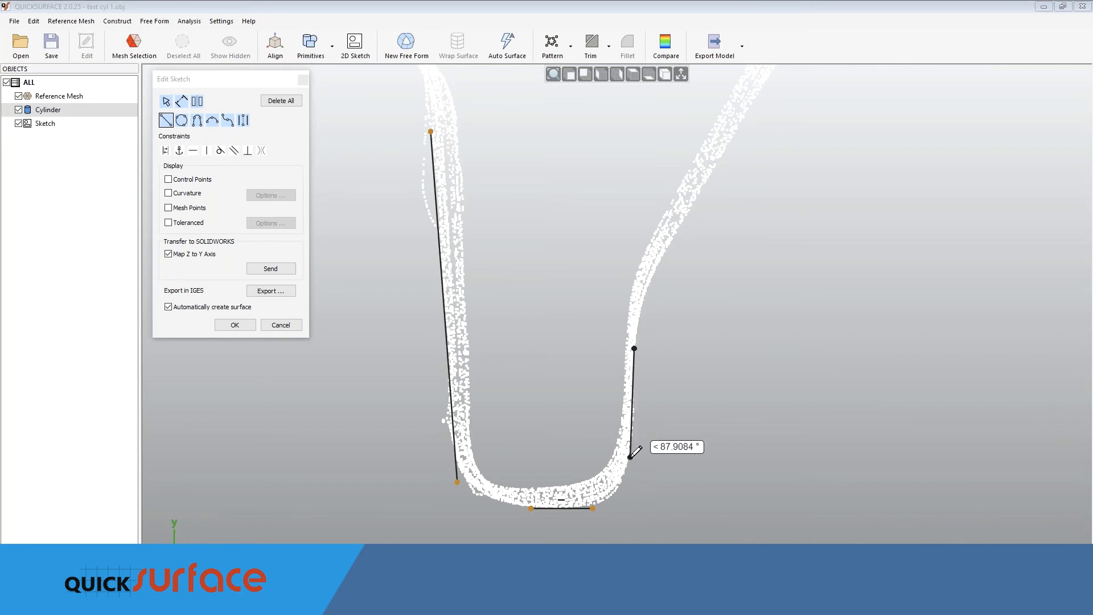
click(630, 456)
Draw a line at about 60° along the slope between the lower lip's outer wall and the flange underside.
scroll(688, 379, down, 3)
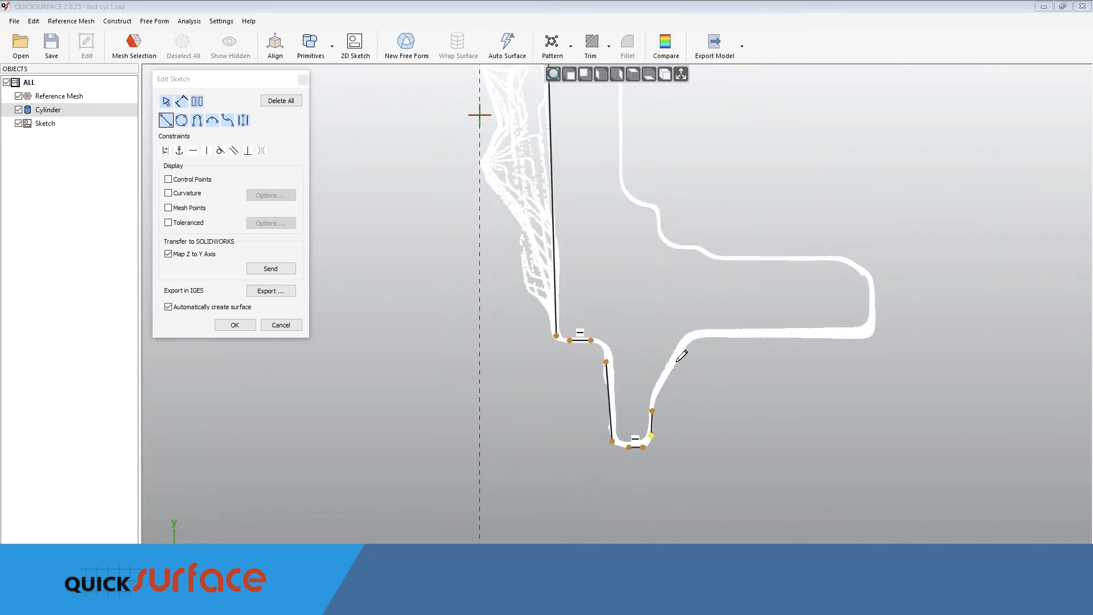
scroll(658, 383, up, 3)
click(649, 395)
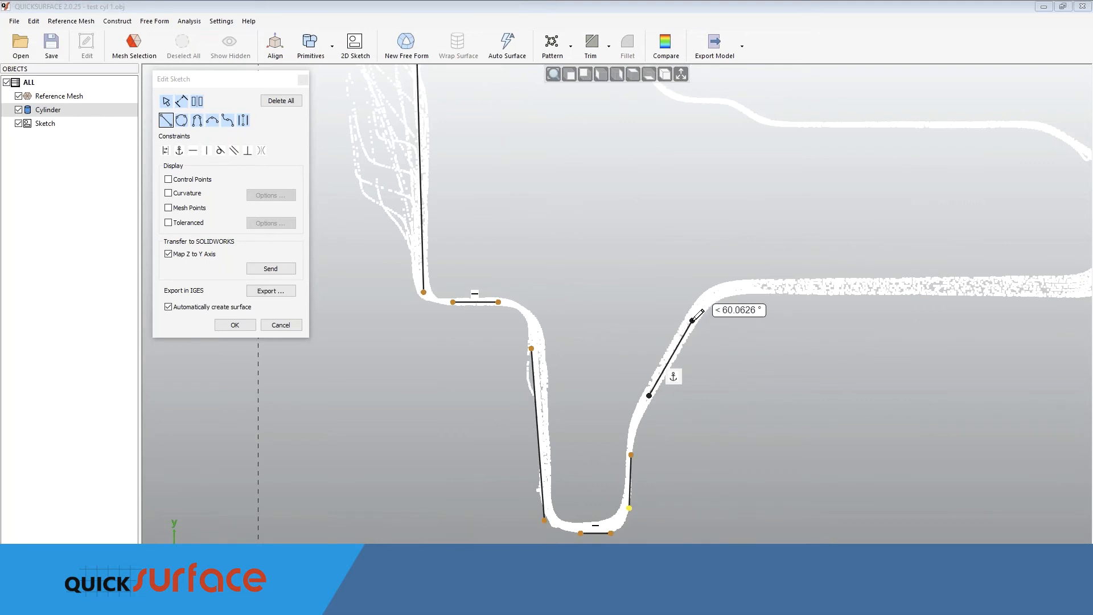
click(690, 320)
scroll(724, 318, down, 4)
scroll(770, 311, up, 5)
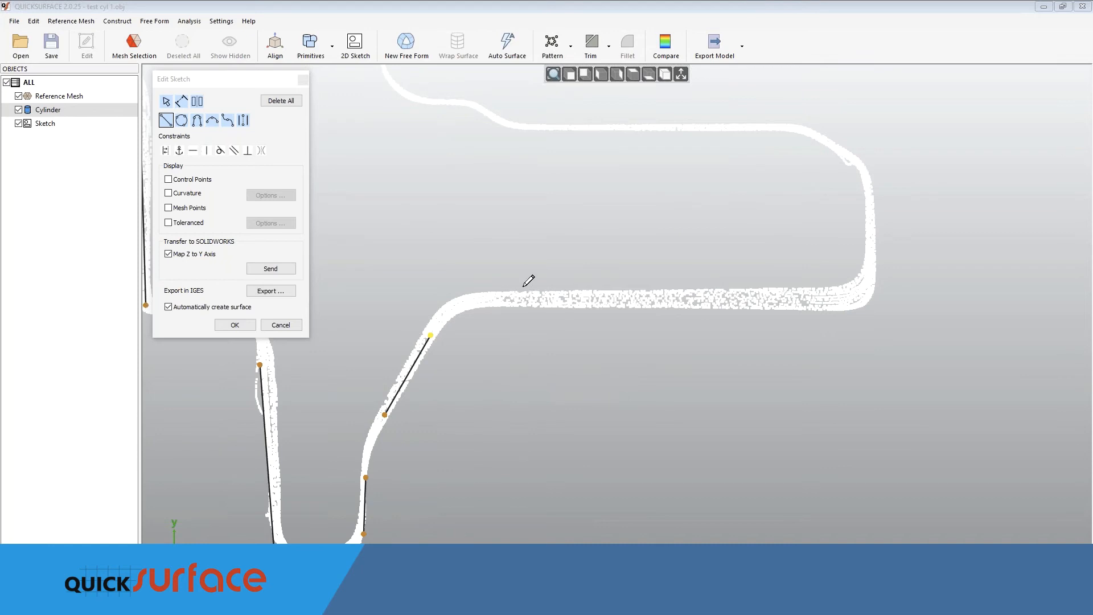
Draw a horizontal line along the flange underside and a vertical line along the flange's outer rim.
click(506, 291)
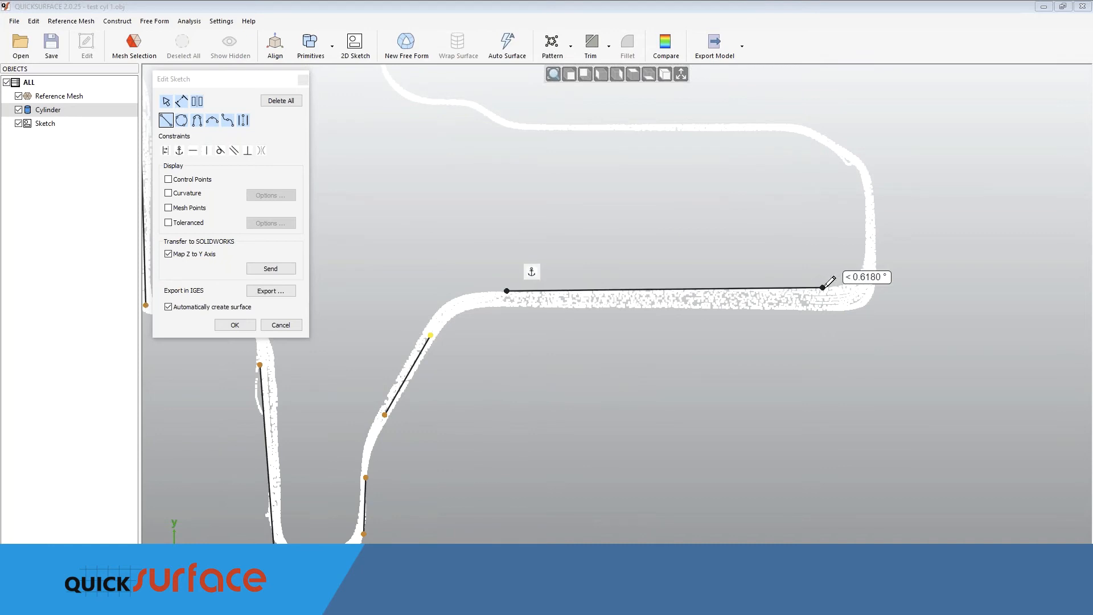
click(857, 291)
click(871, 192)
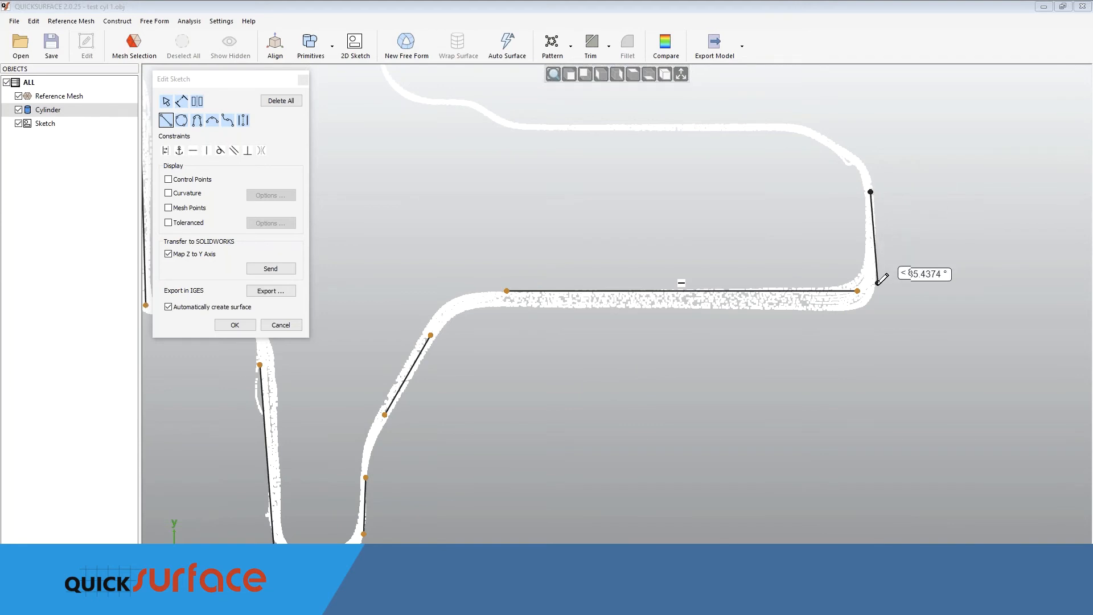
click(870, 283)
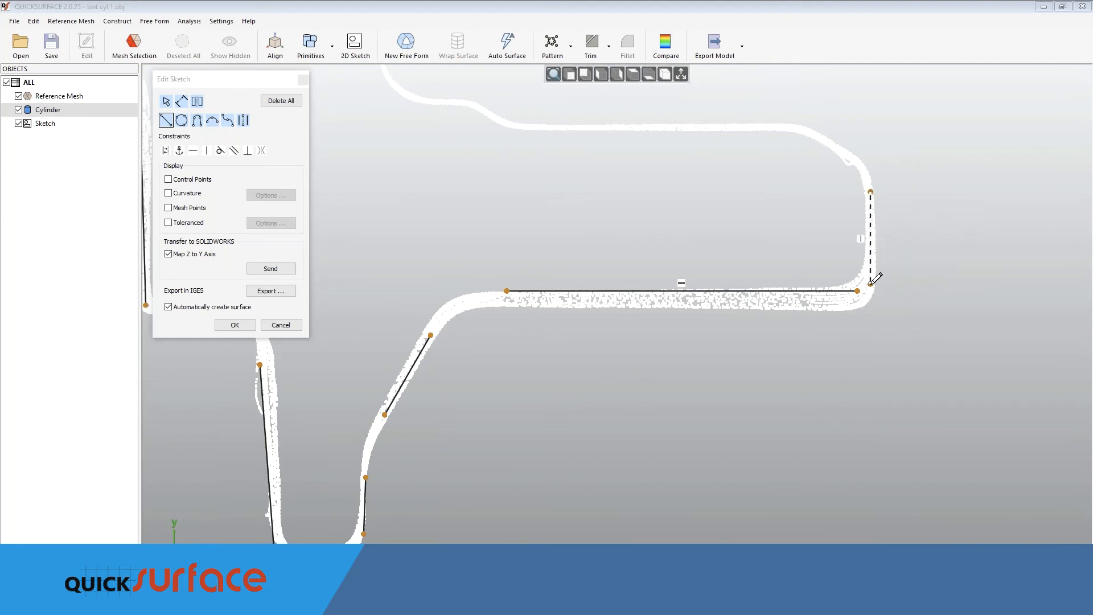
Draw a short sloped line along the flange's upper outer bevel and a horizontal line along the flange's top face.
click(812, 134)
click(854, 158)
click(552, 127)
click(777, 127)
Draw a short sloped line on the neck's upper shoulder and a long vertical line down the neck wall below it.
scroll(646, 149, down, 5)
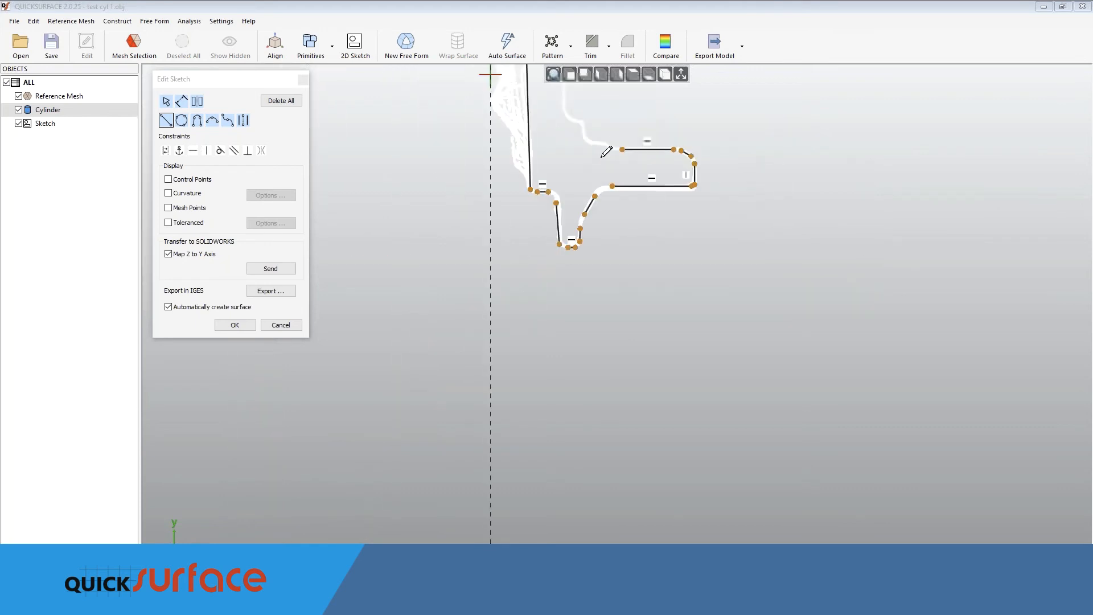
scroll(605, 115, up, 10)
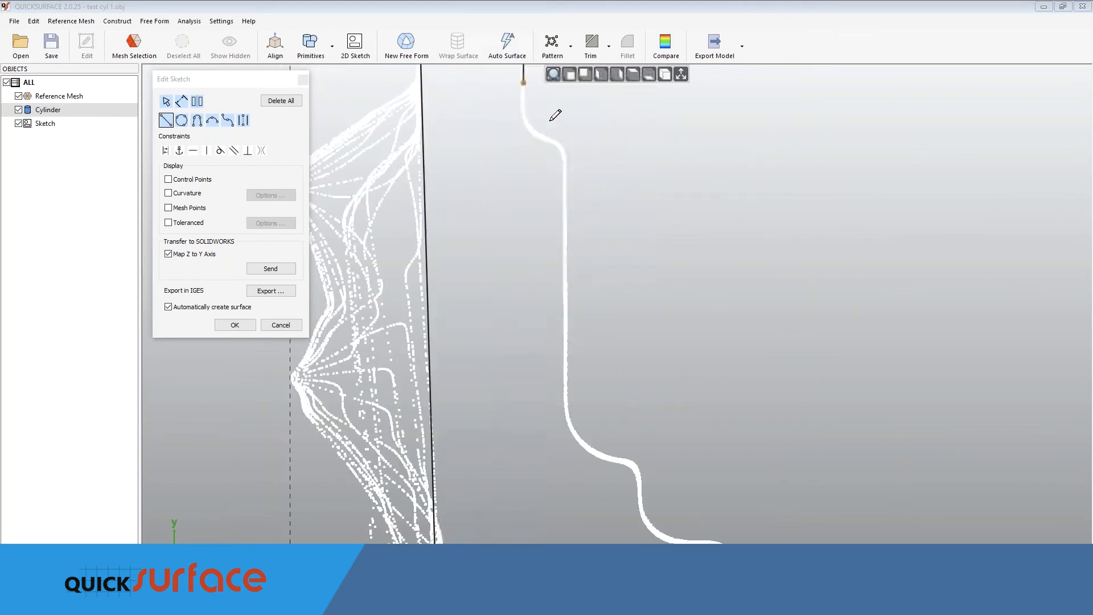
click(519, 157)
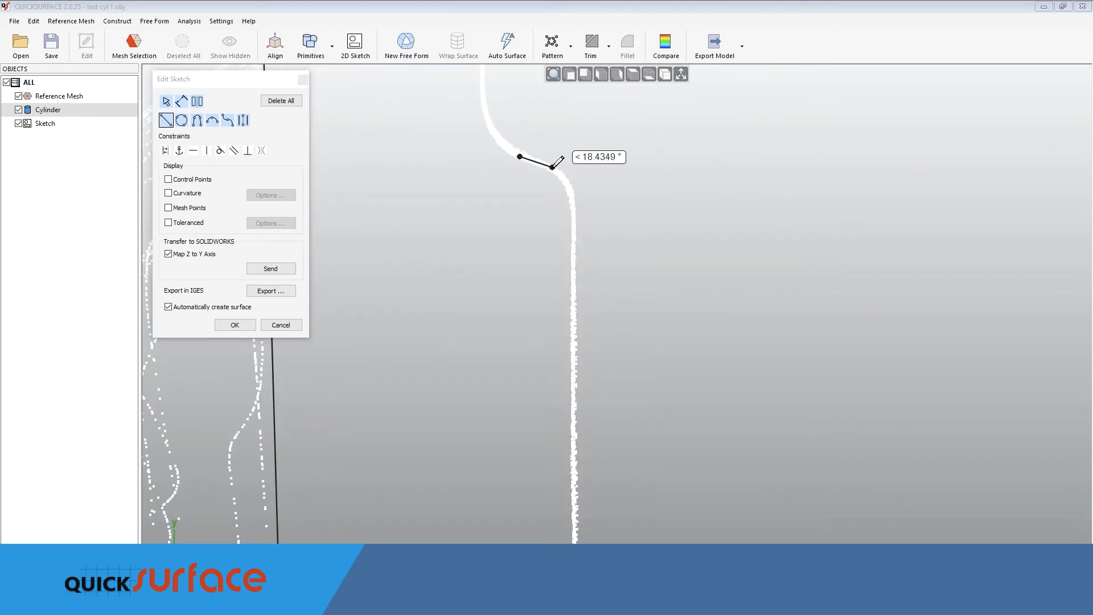
click(555, 172)
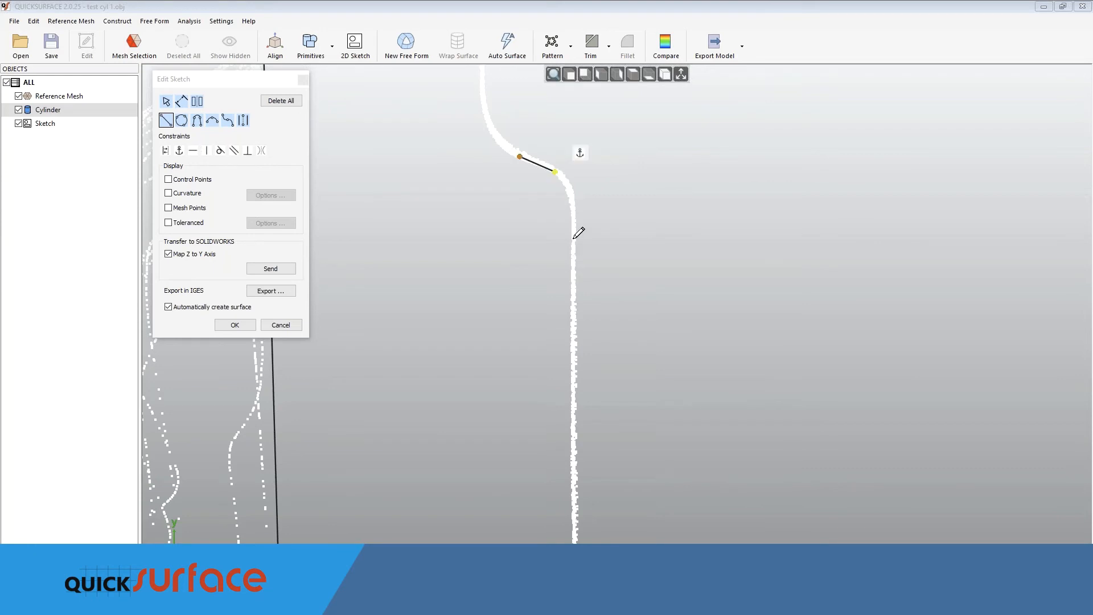
click(579, 232)
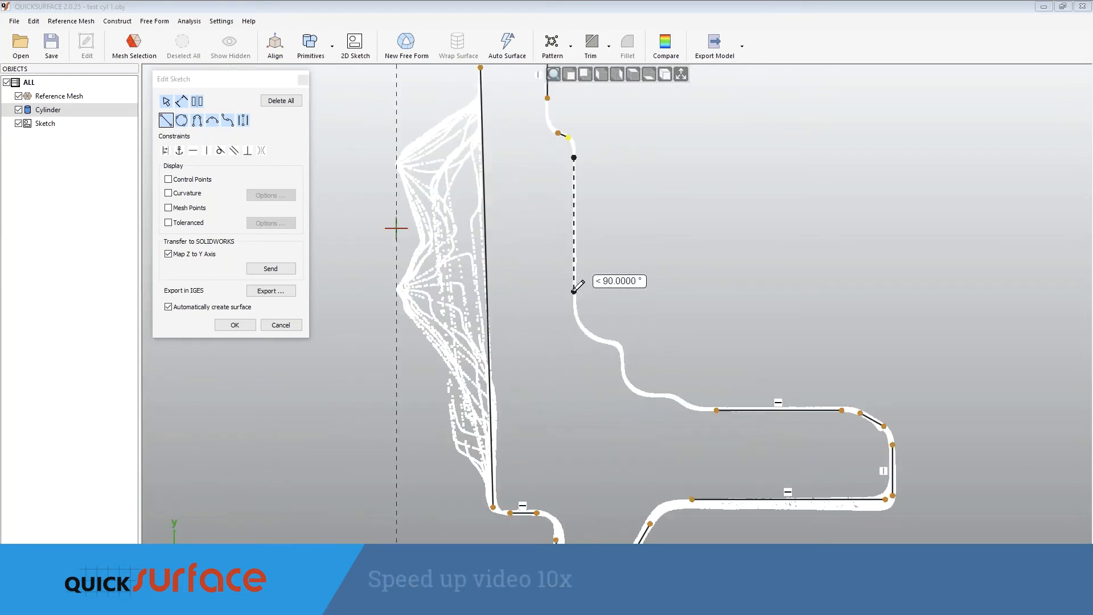
click(573, 291)
Draw short lines between the neck and flange, along the sloped ledge and the vertical step beside it.
click(596, 339)
click(615, 343)
click(622, 354)
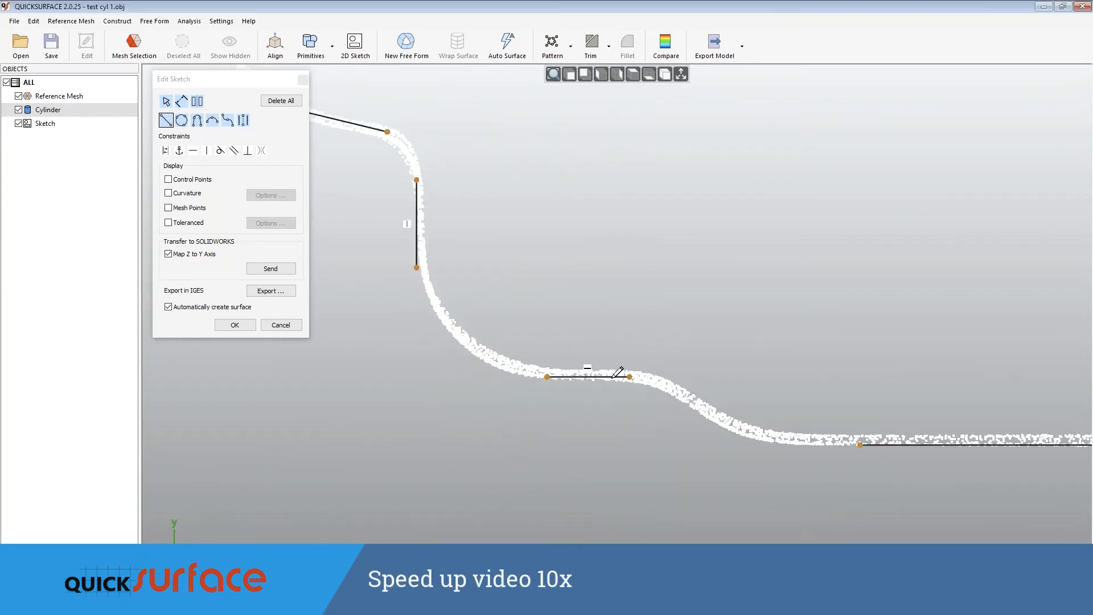
click(197, 121)
click(629, 376)
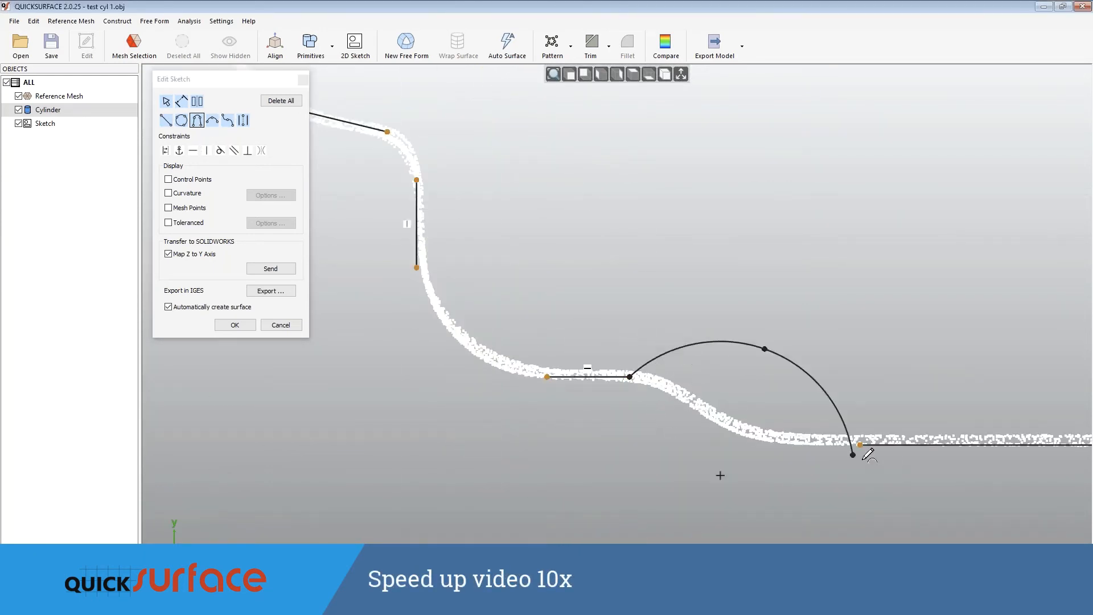
key(Escape)
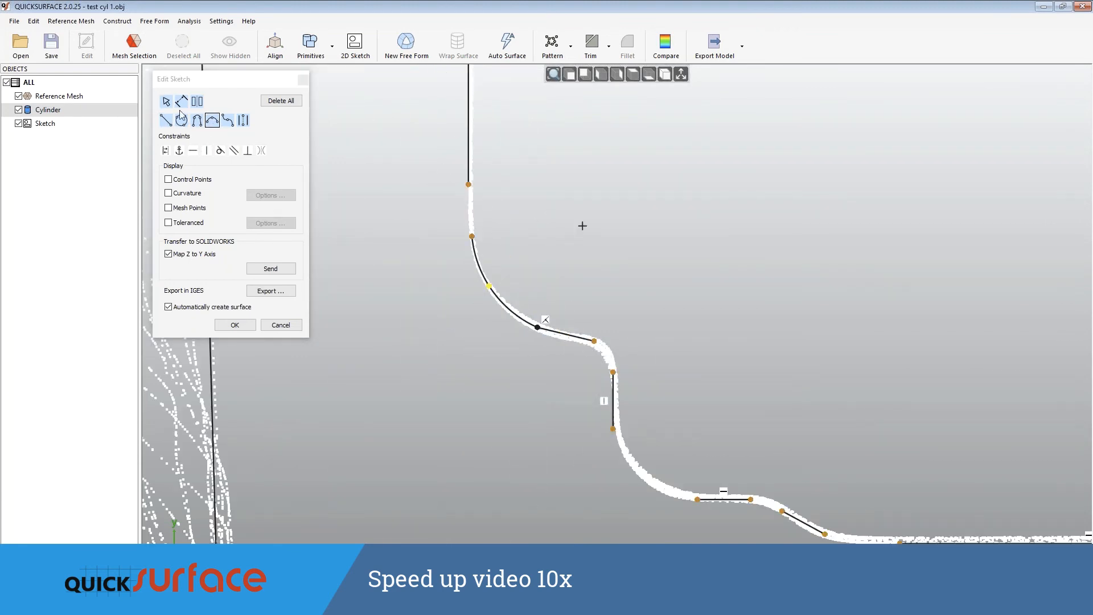
Join the neck's upper vertical line, the shoulder slope and the long vertical neck line at sharp corners.
key(Escape)
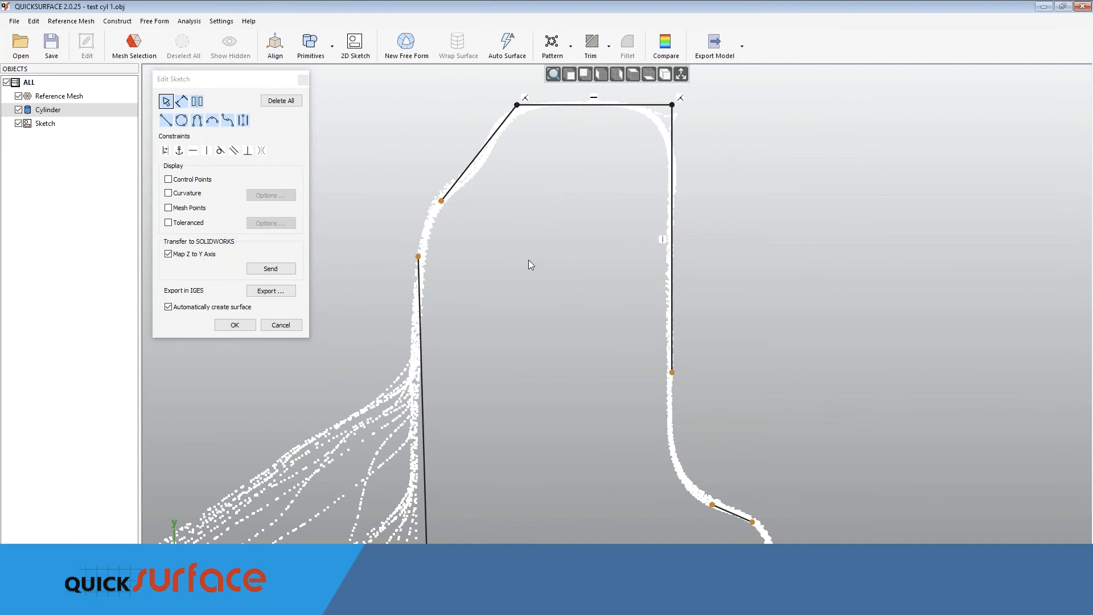
drag(471, 186, 442, 199)
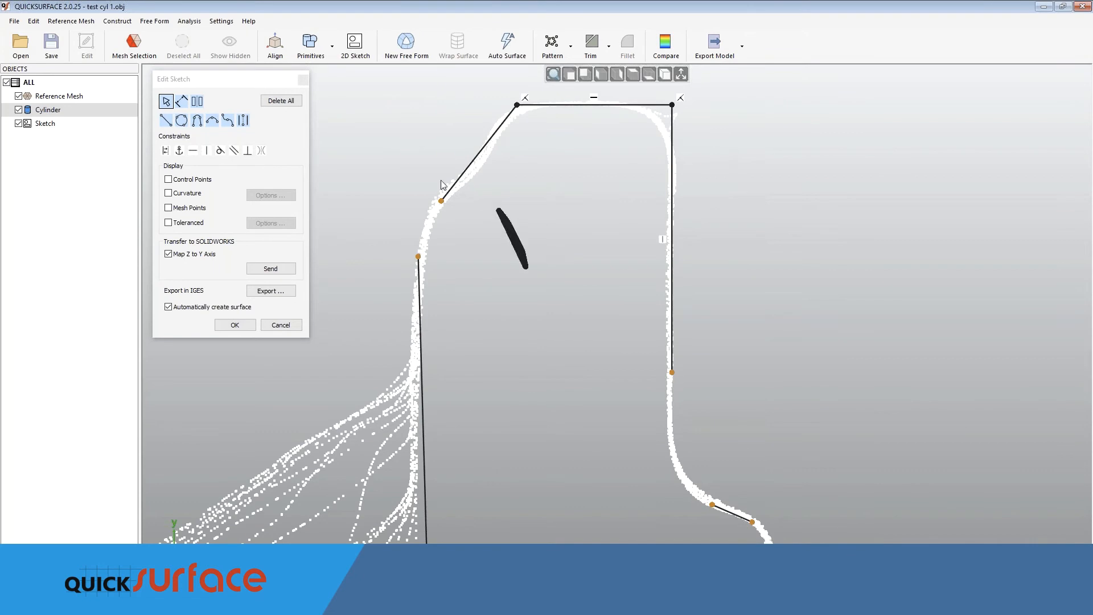
scroll(513, 247, down, 10)
scroll(535, 290, up, 6)
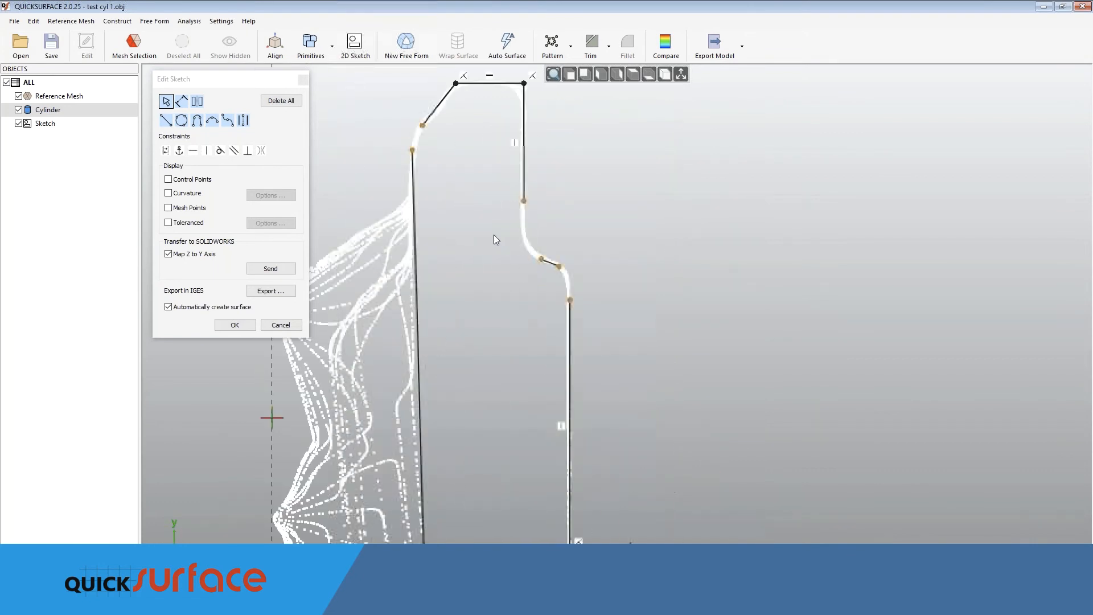
scroll(493, 239, up, 3)
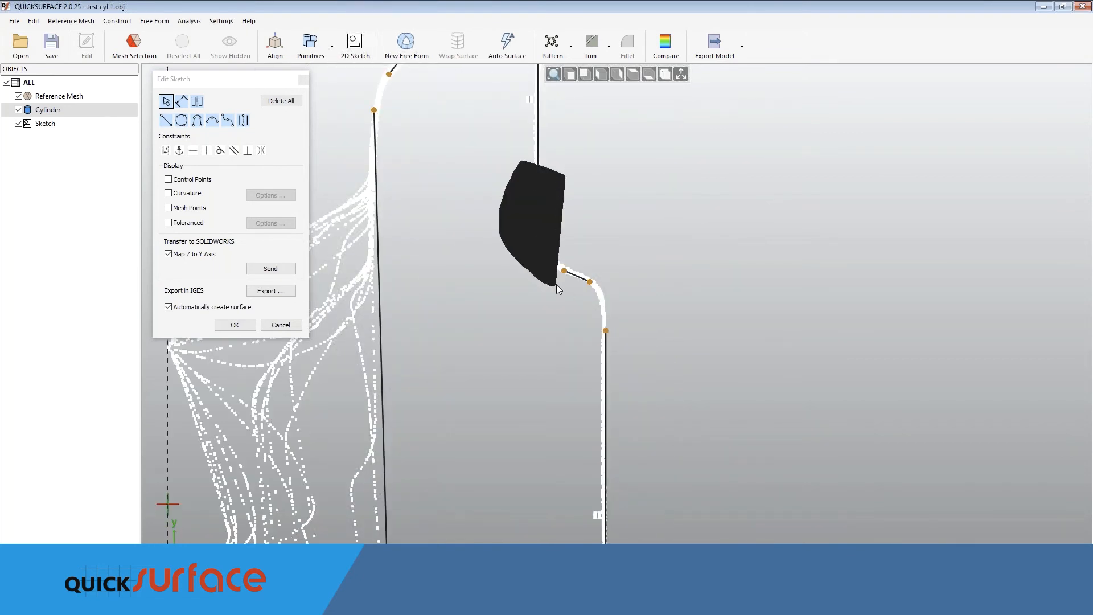
mouse_move(556, 284)
mouse_down()
mouse_move(572, 283)
mouse_move(573, 298)
mouse_move(611, 316)
mouse_up()
Join the sloped ledge line, the short vertical step line and the horizontal line below it at sharp corners.
scroll(670, 319, down, 10)
scroll(653, 385, up, 5)
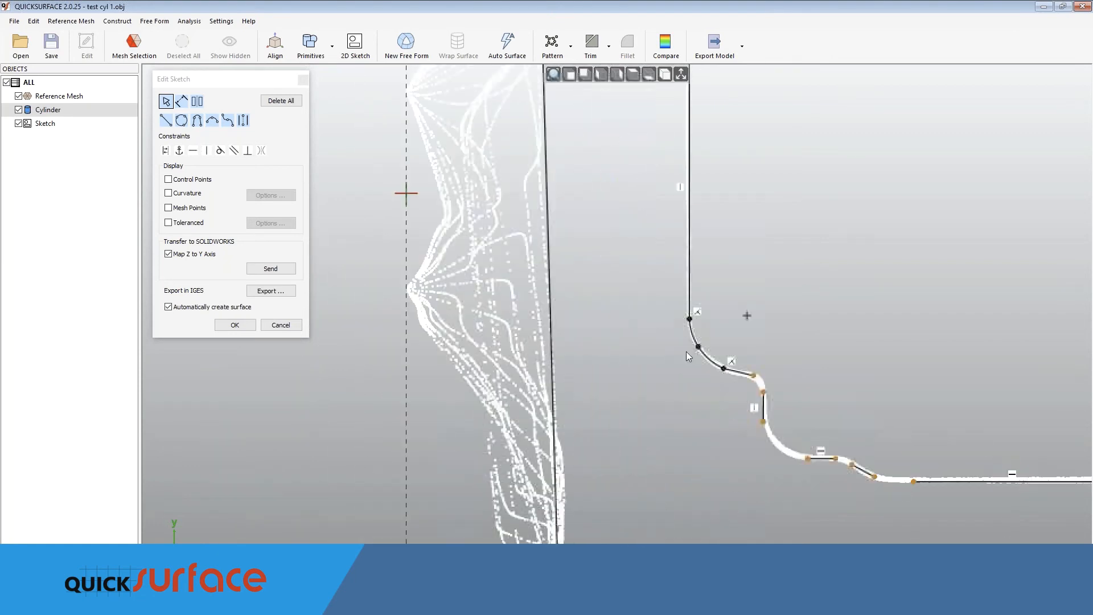
mouse_move(734, 407)
mouse_down()
mouse_move(784, 392)
mouse_move(759, 360)
mouse_move(752, 373)
mouse_up()
mouse_move(776, 412)
mouse_down()
mouse_move(729, 441)
mouse_move(809, 480)
mouse_move(818, 466)
mouse_move(866, 457)
mouse_move(822, 460)
mouse_up()
Join the flange's top line to the slope on its inner side and to the bevel and rim lines on its outer side.
scroll(848, 455, down, 6)
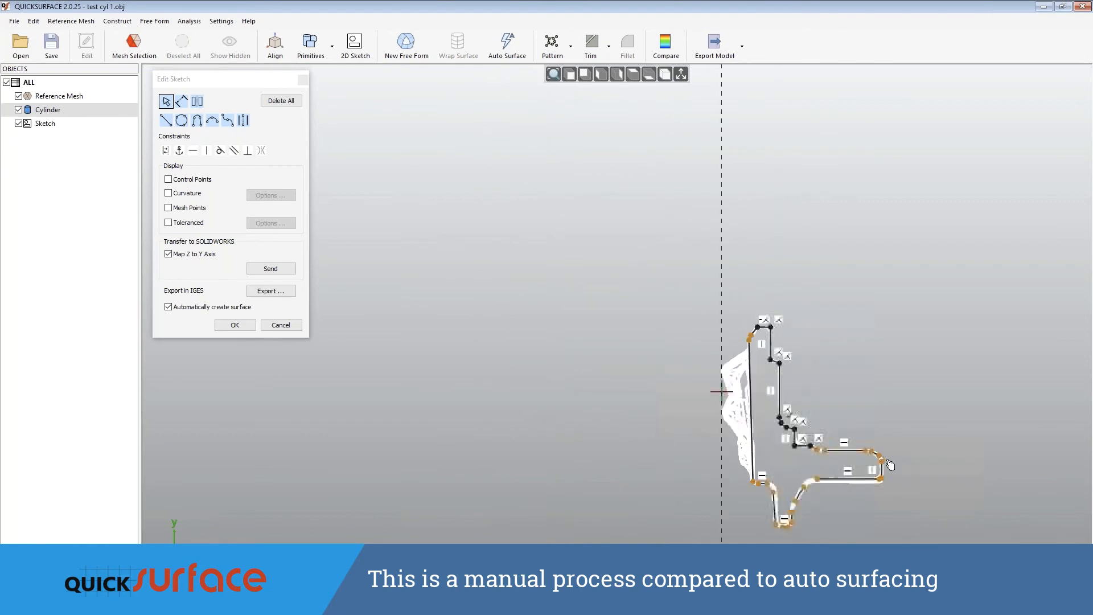
scroll(889, 462, up, 6)
mouse_move(622, 452)
mouse_down()
mouse_move(606, 398)
mouse_move(562, 394)
mouse_move(618, 451)
mouse_up()
mouse_move(825, 435)
mouse_down()
mouse_move(819, 396)
mouse_move(802, 458)
mouse_move(900, 473)
mouse_move(872, 428)
mouse_move(841, 460)
mouse_up()
Join the flange underside line to the outer rim line and to the slope above the lower lip.
scroll(841, 461, down, 5)
scroll(831, 497, up, 4)
mouse_move(888, 522)
mouse_down()
mouse_move(909, 474)
mouse_move(898, 454)
mouse_move(856, 492)
mouse_up()
scroll(861, 462, down, 5)
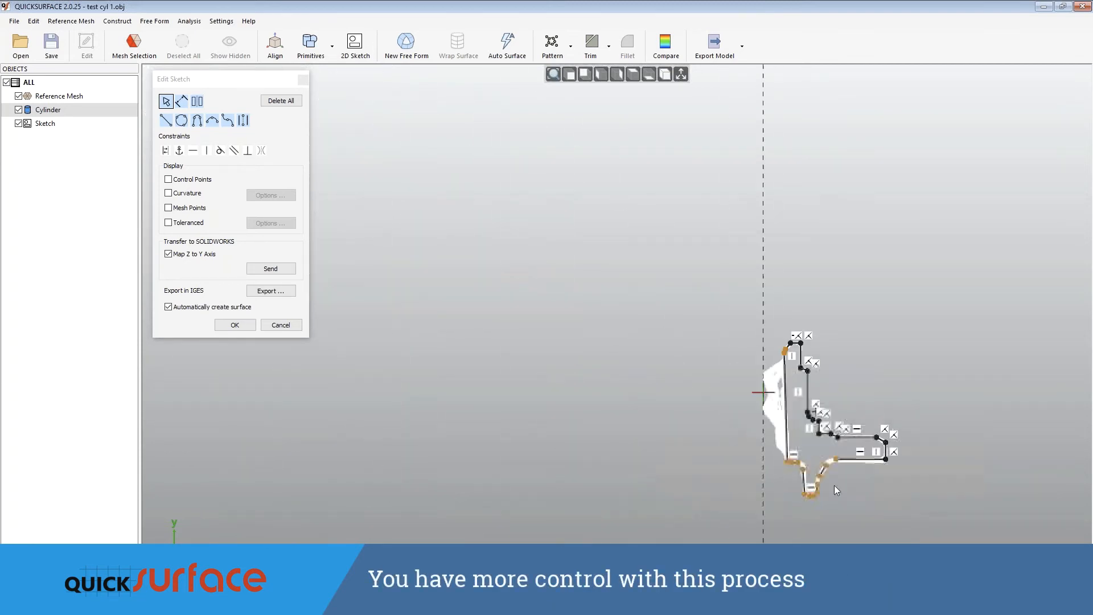
scroll(834, 490, up, 5)
mouse_move(860, 392)
mouse_down()
mouse_move(822, 330)
mouse_move(734, 387)
mouse_move(740, 399)
mouse_up()
Join the lower lip's slope, walls and bottom line at sharp corners, along with both ends of the step beside the bore.
drag(769, 459, 740, 423)
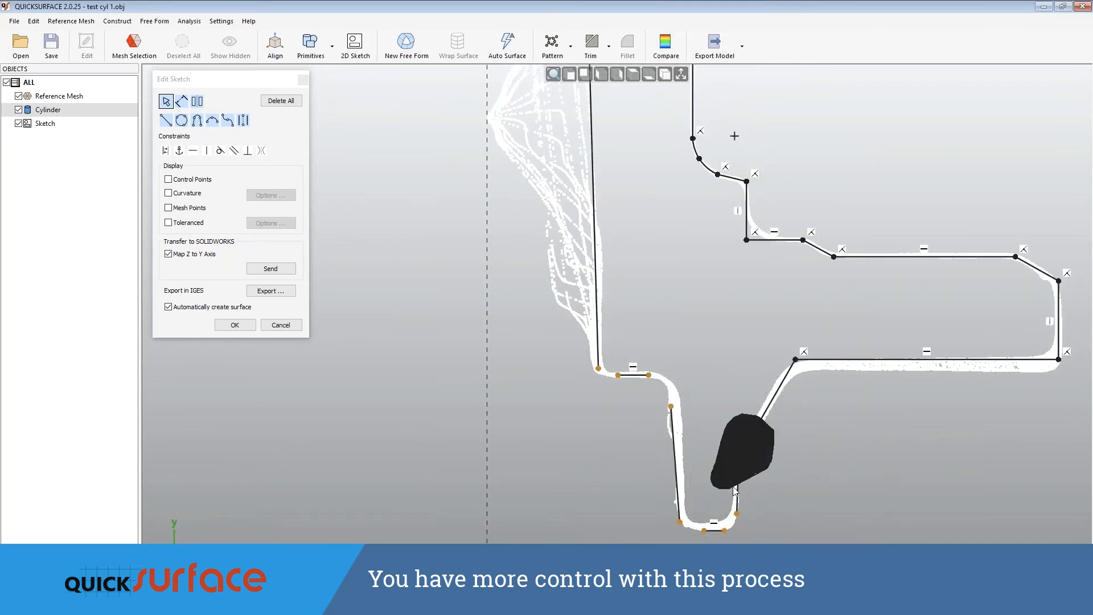
drag(734, 490, 733, 496)
mouse_move(757, 539)
mouse_down()
mouse_move(761, 527)
mouse_move(734, 515)
mouse_move(665, 525)
mouse_up()
mouse_move(660, 436)
mouse_down()
mouse_move(702, 382)
mouse_move(652, 361)
mouse_move(647, 393)
mouse_move(572, 361)
mouse_move(623, 380)
mouse_up()
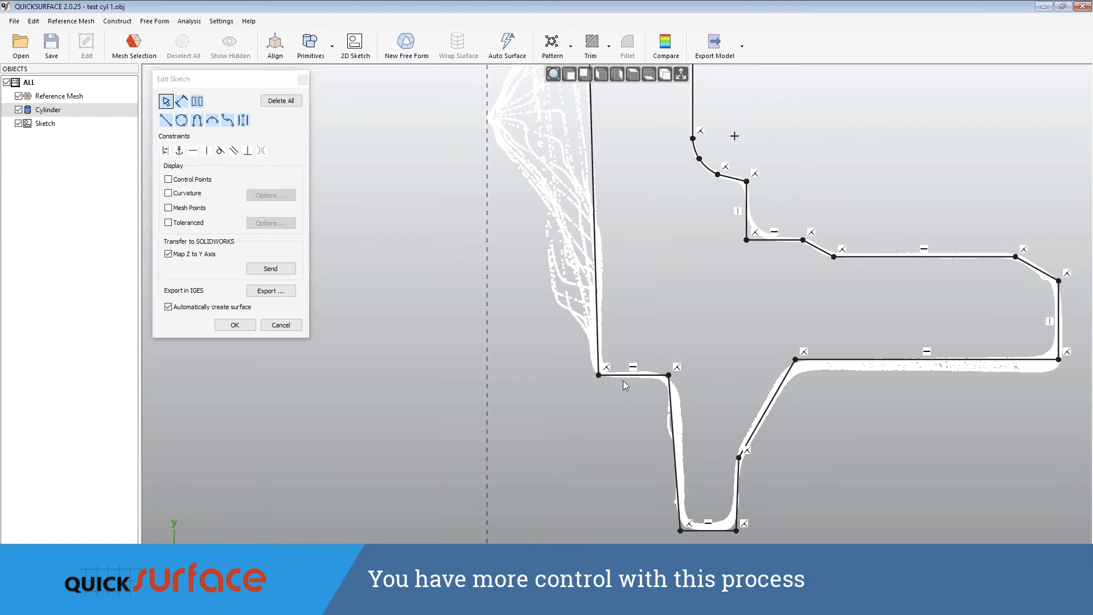
Close the profile by joining the long bore line to the sloped line at the top of the neck.
scroll(624, 380, down, 5)
scroll(640, 307, up, 5)
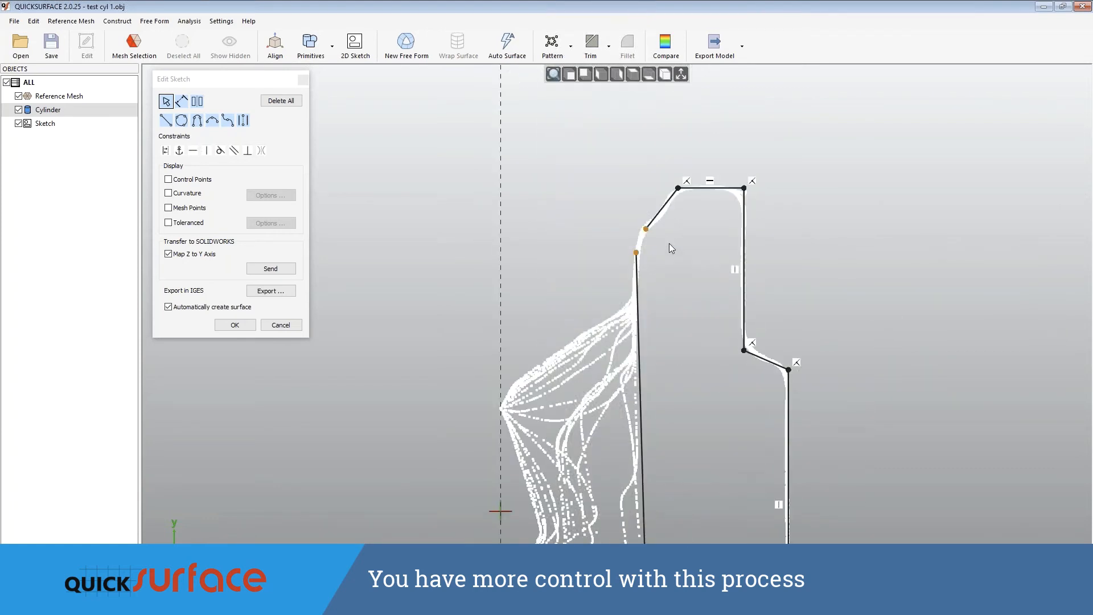
mouse_move(668, 243)
mouse_down()
mouse_move(629, 214)
mouse_move(625, 295)
mouse_move(616, 220)
mouse_move(653, 276)
mouse_up()
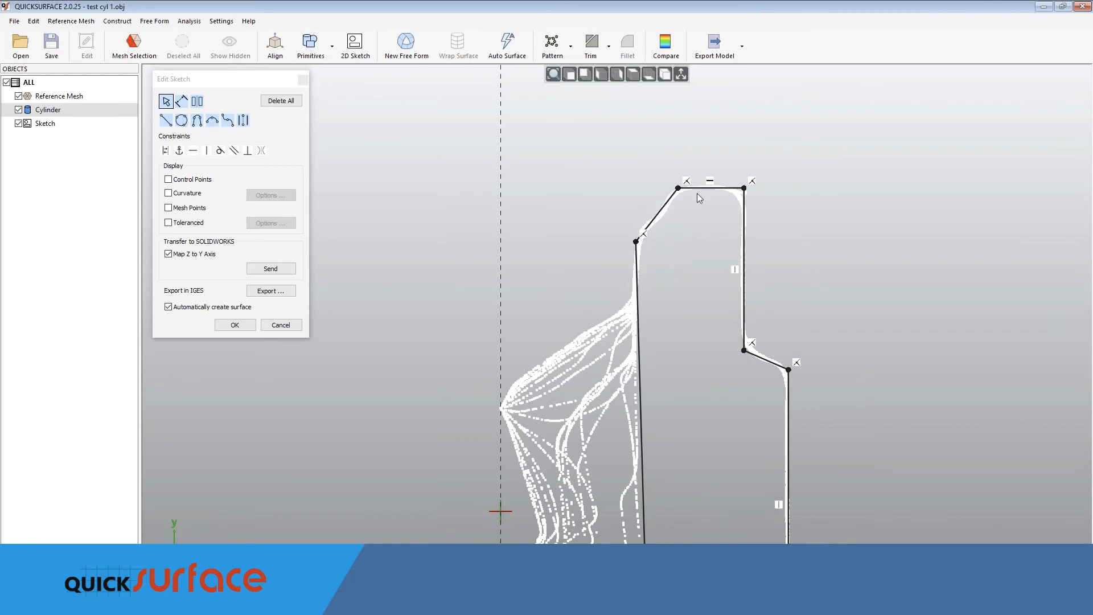
Dimension the horizontal line at the top of the neck and set its length to 0.22 mm.
click(181, 100)
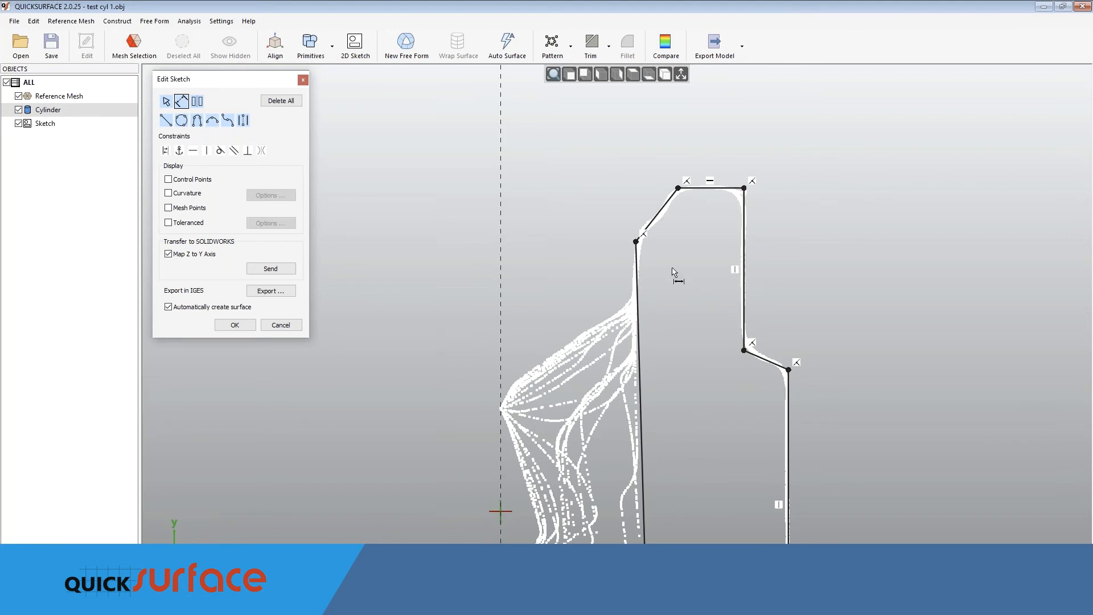
click(730, 188)
click(757, 142)
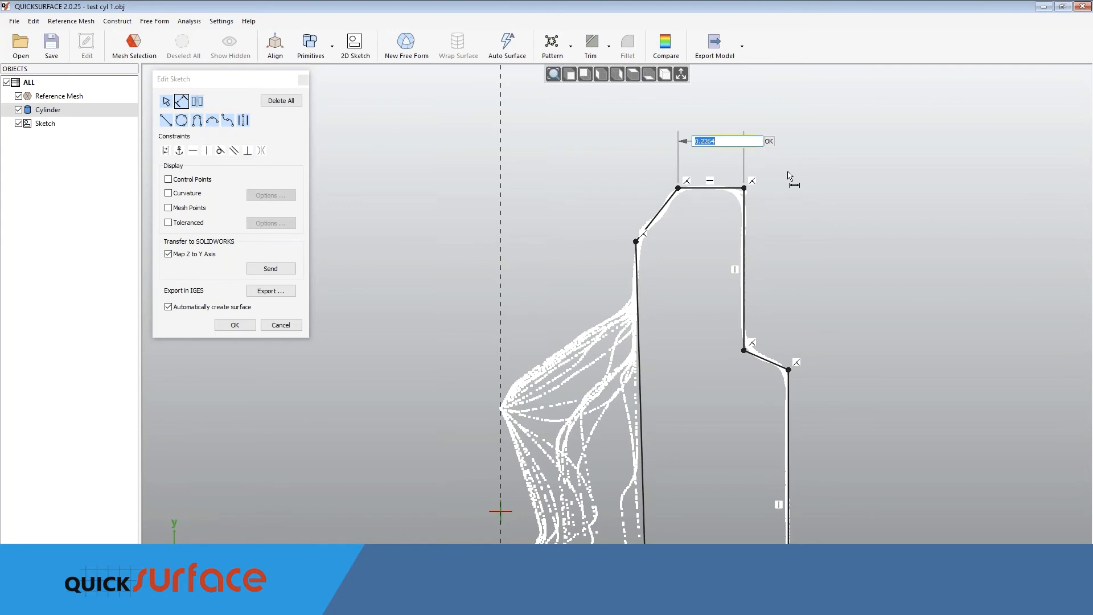
text(.22)
key(Return)
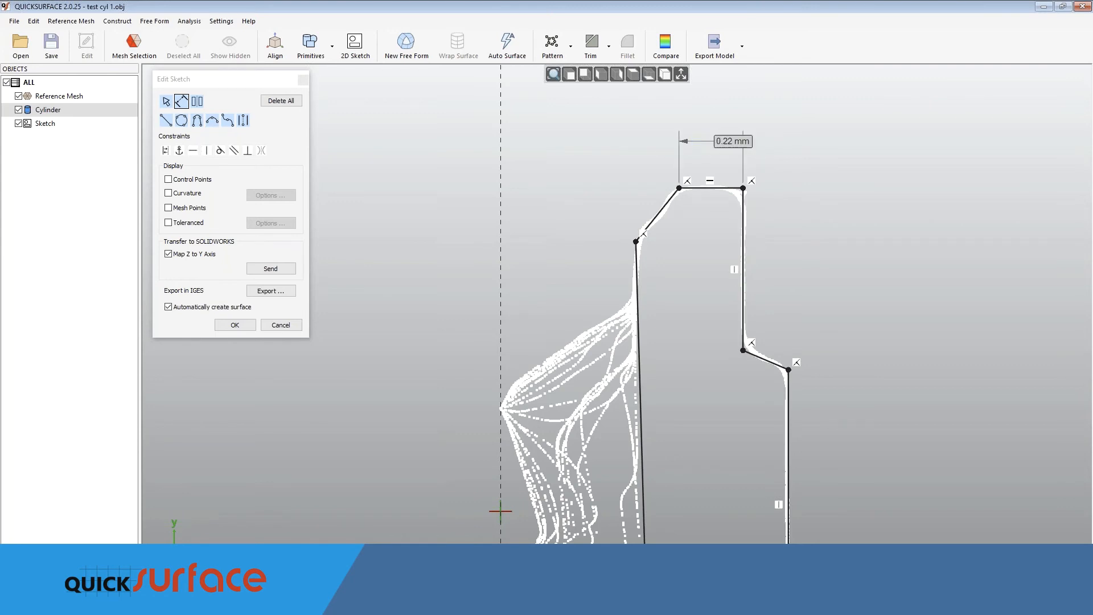
Check the profile against the scan section and accept the sketch to generate the revolved surface.
scroll(755, 194, down, 6)
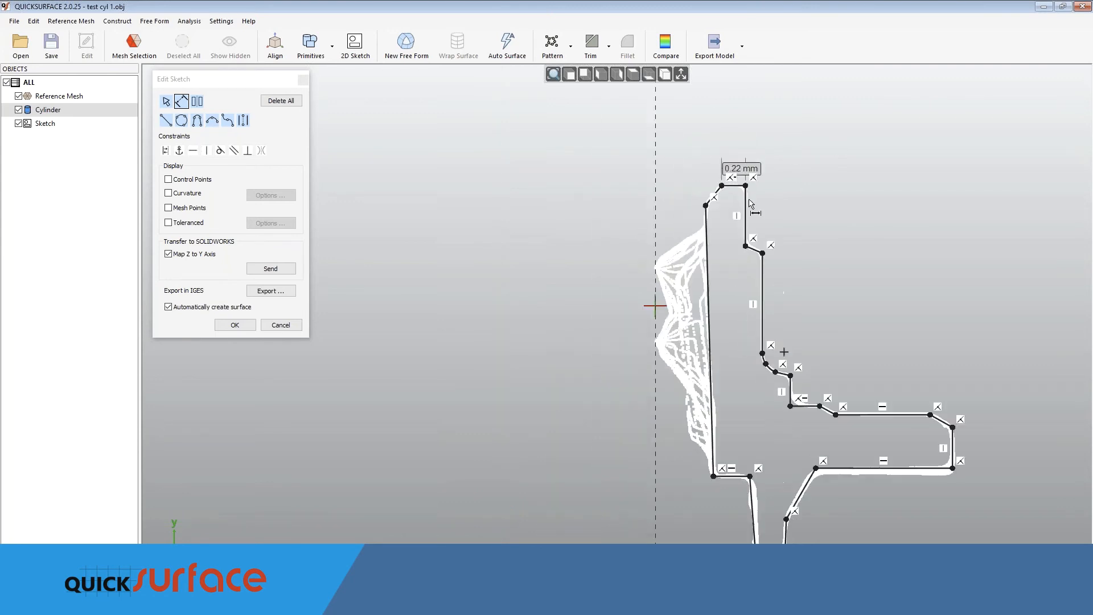
scroll(841, 277, up, 5)
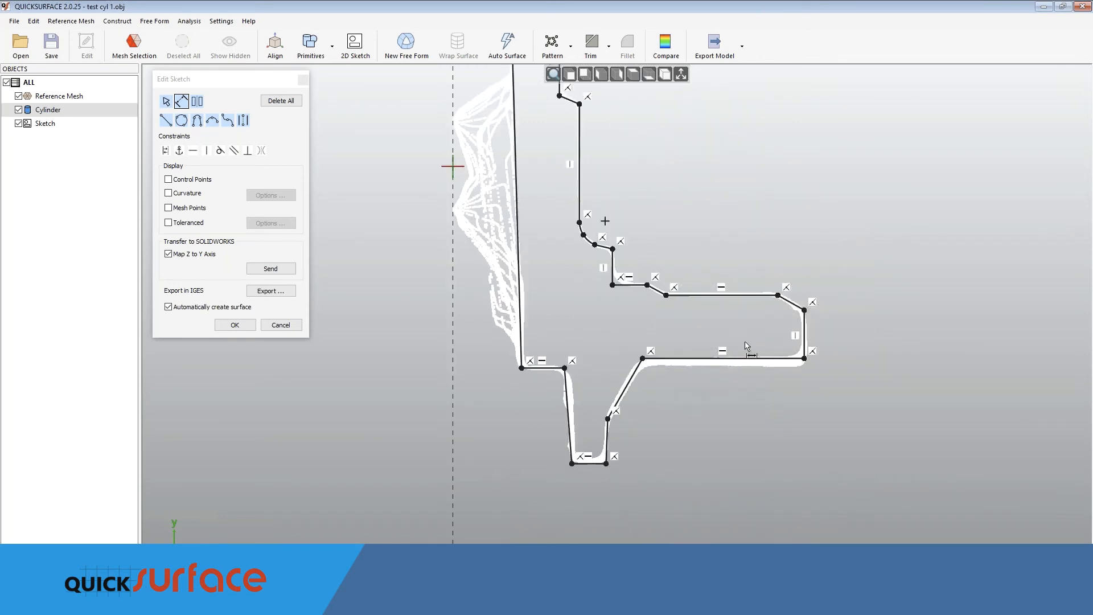
scroll(757, 376, up, 2)
scroll(757, 375, up, 1)
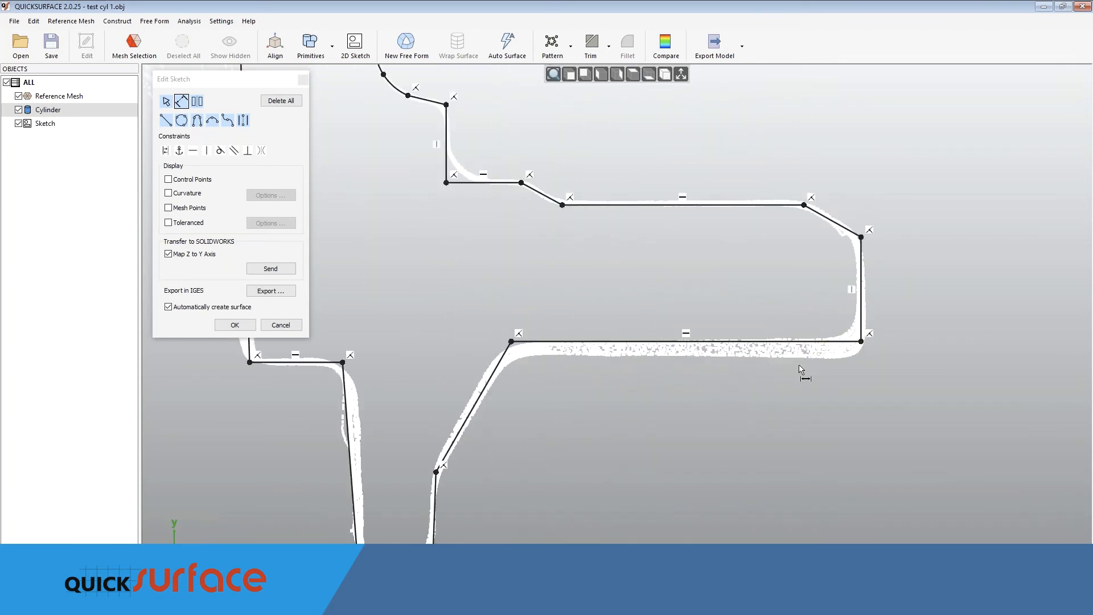
scroll(827, 338, up, 2)
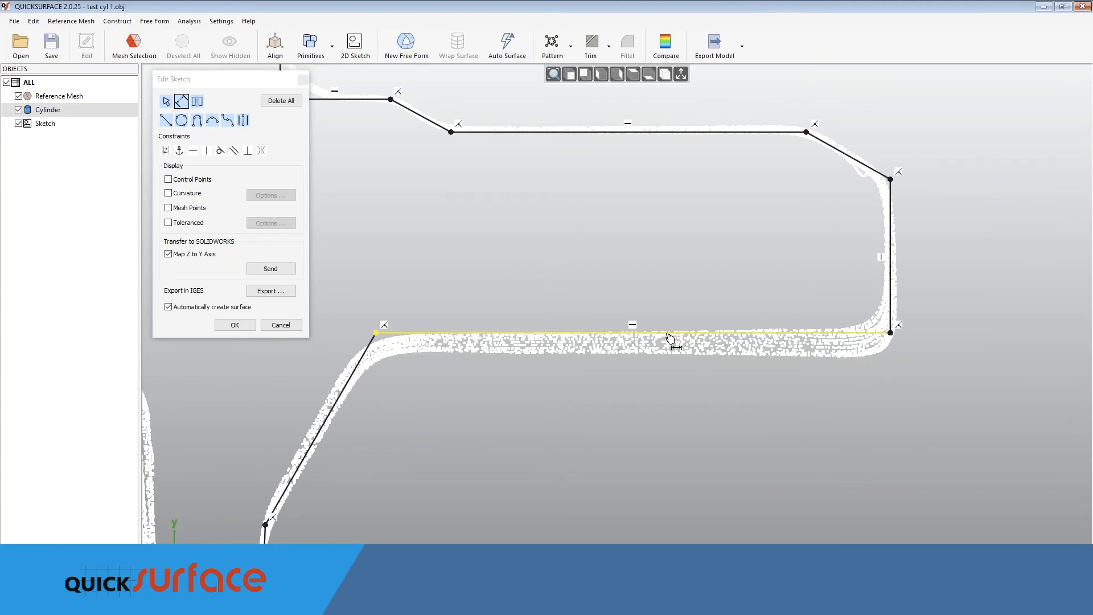
scroll(649, 329, down, 5)
scroll(617, 399, down, 5)
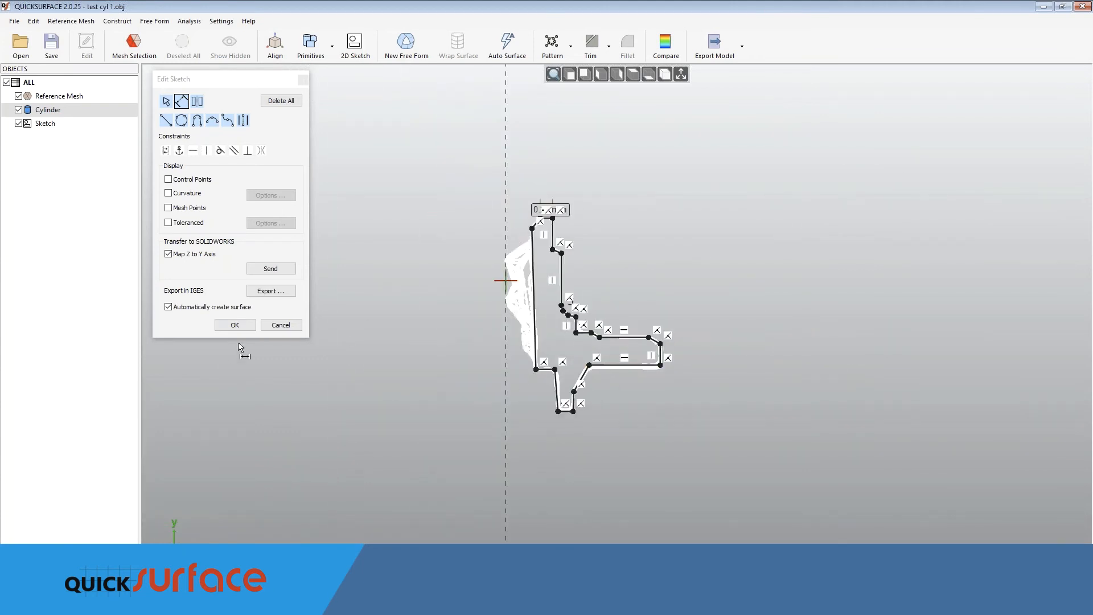
click(235, 325)
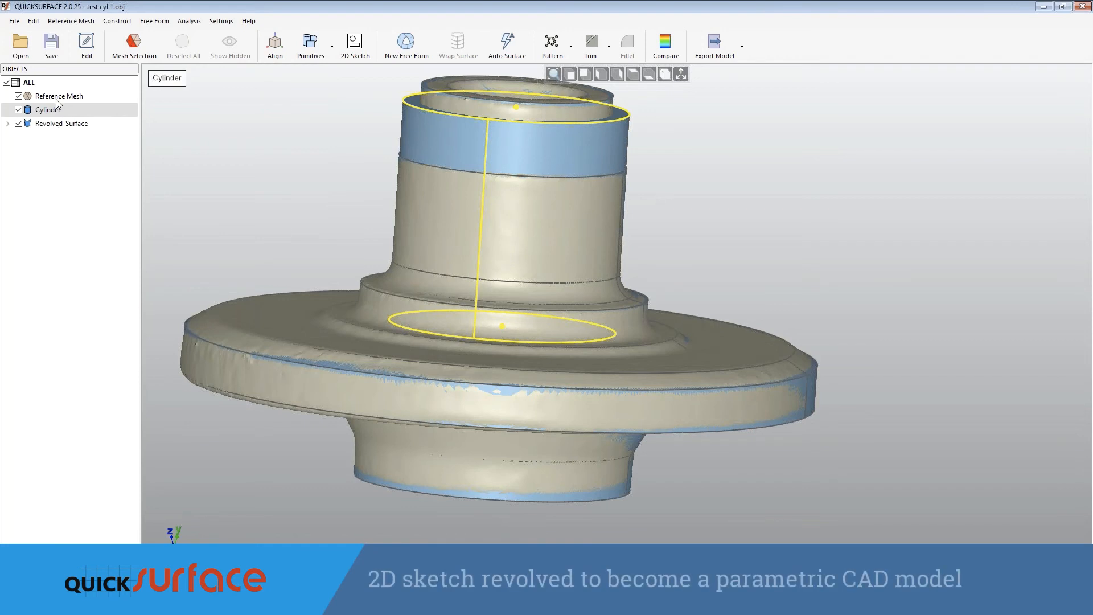
Hide the cylinder and reference mesh, and inspect the revolved hub surface on its own.
click(18, 109)
click(18, 96)
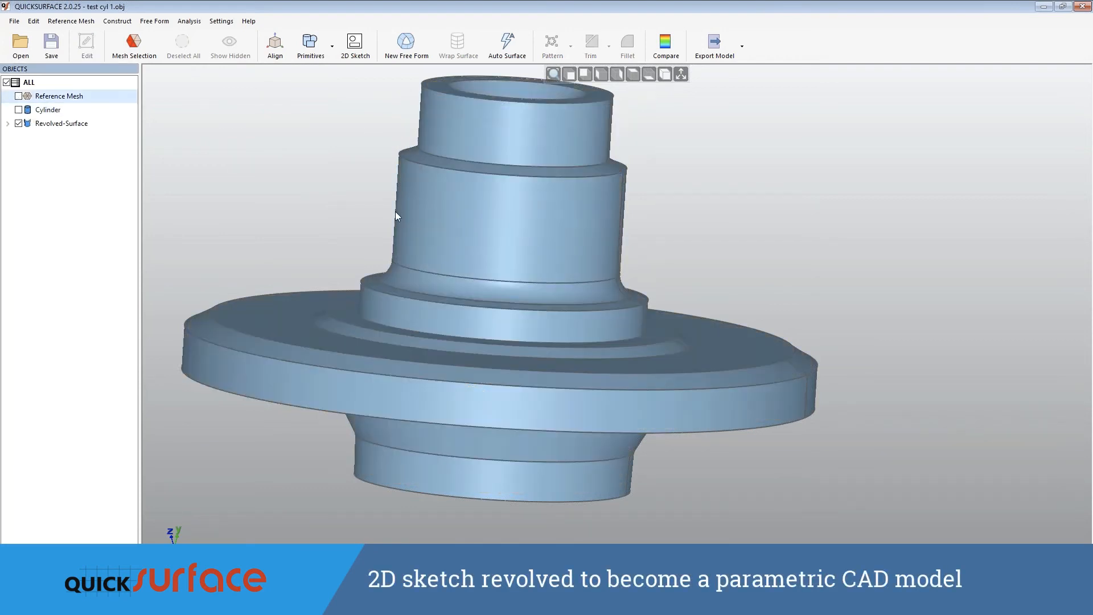
scroll(397, 215, up, 5)
scroll(397, 216, down, 10)
middle_drag(400, 216, 399, 184)
scroll(474, 220, up, 5)
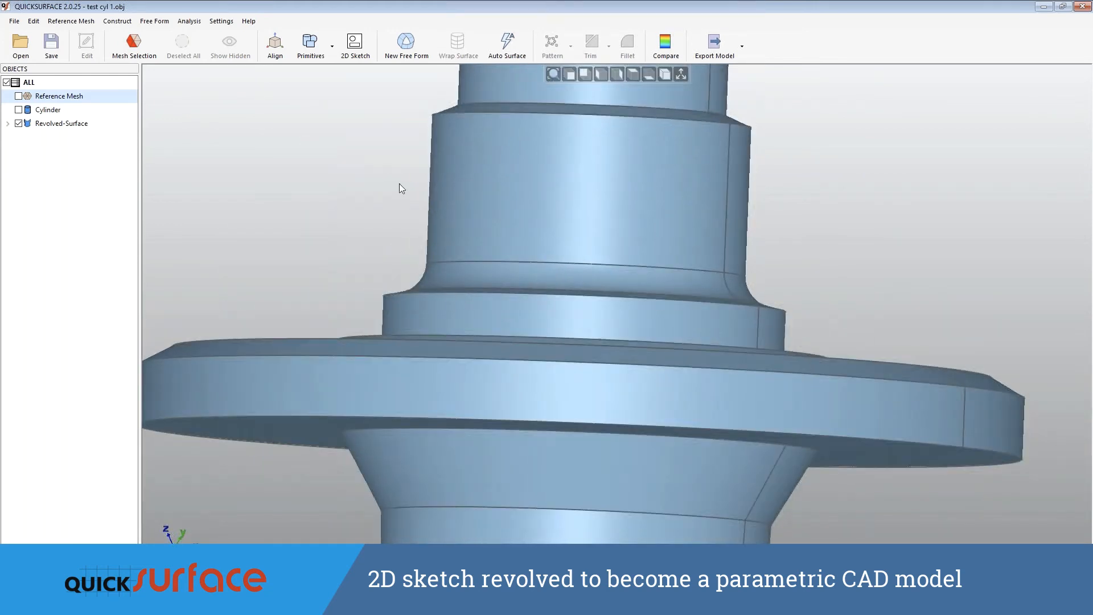
scroll(399, 183, down, 5)
scroll(400, 189, down, 3)
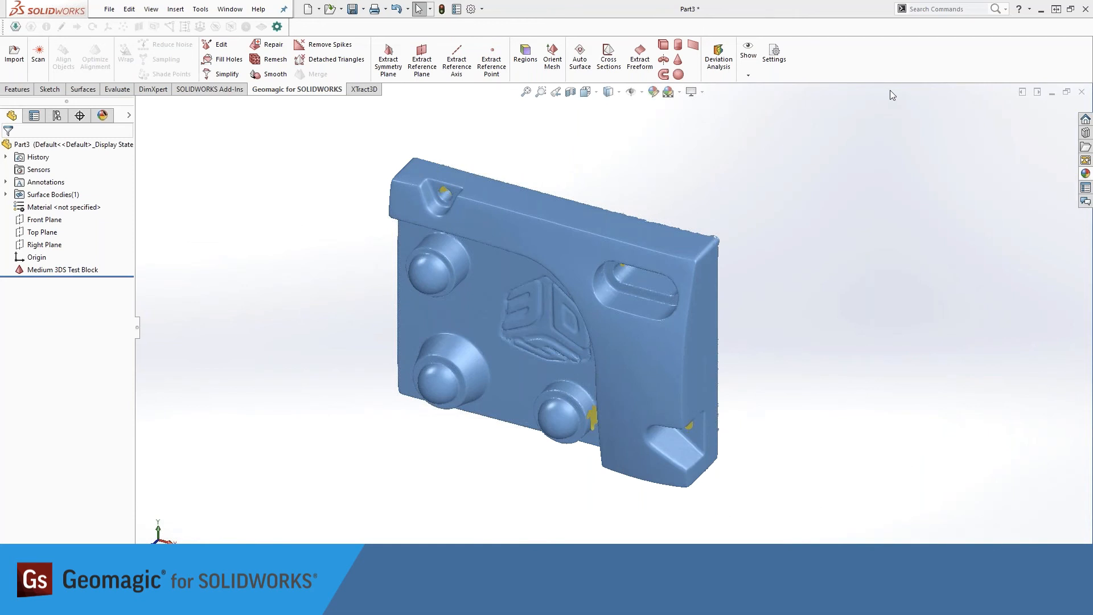
Group the Medium 3DS Test Block mesh into regions with curvature sensitivity 70 and connecting region width 60, and inspect the block.
click(530, 65)
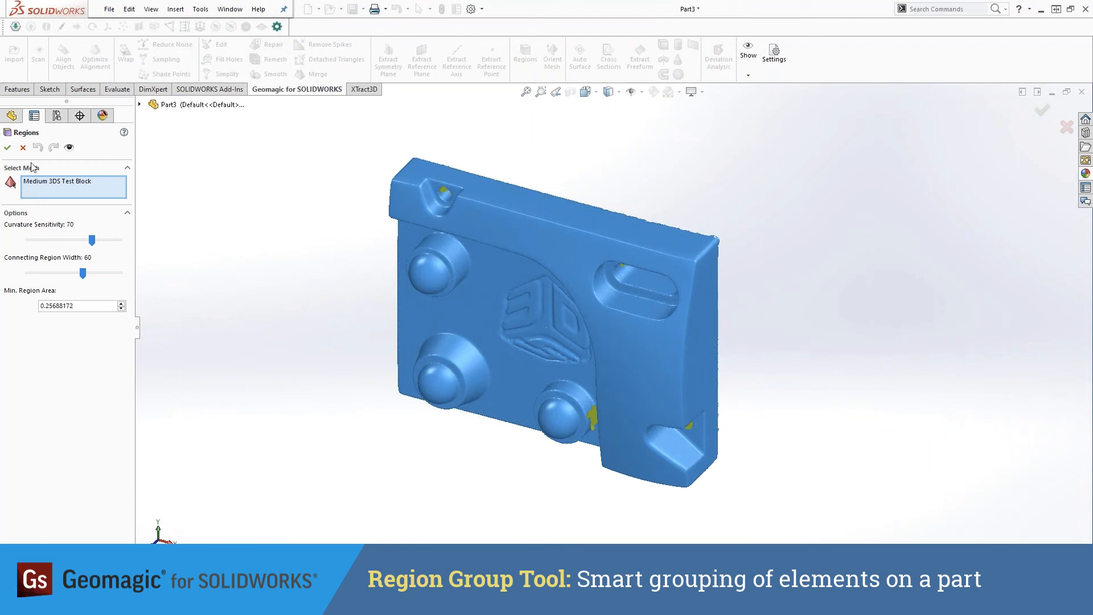
click(9, 149)
click(8, 148)
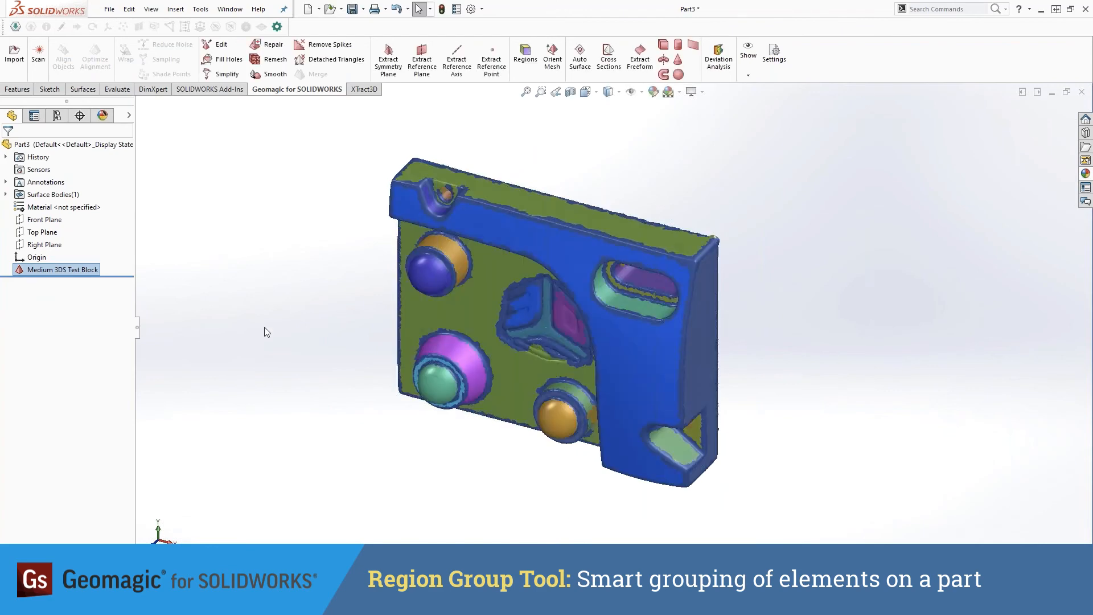
right_drag(296, 333, 305, 285)
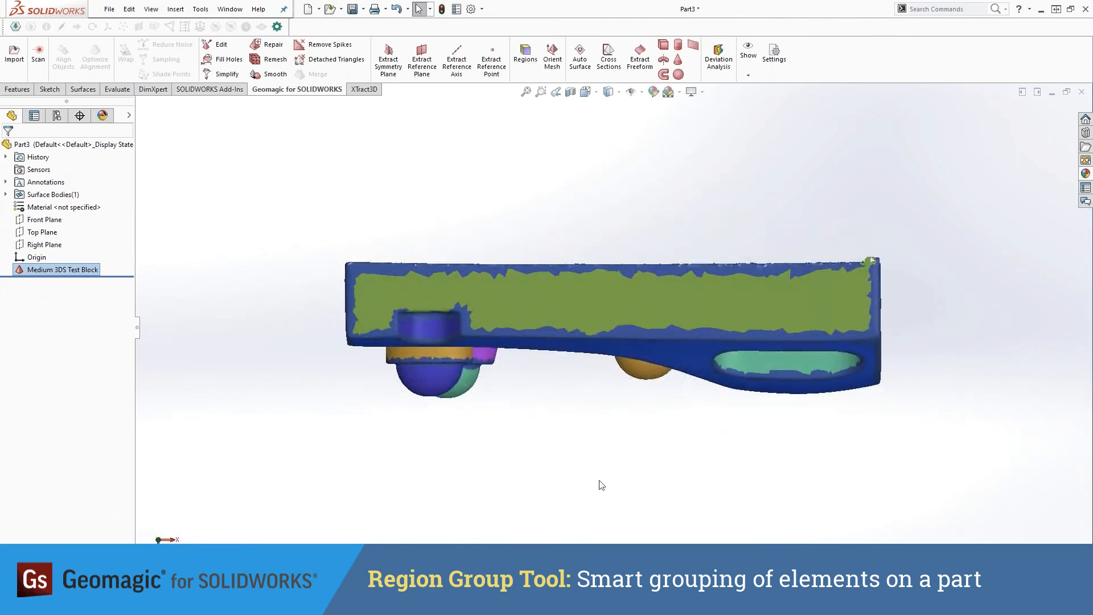
middle_drag(600, 483, 462, 330)
click(742, 363)
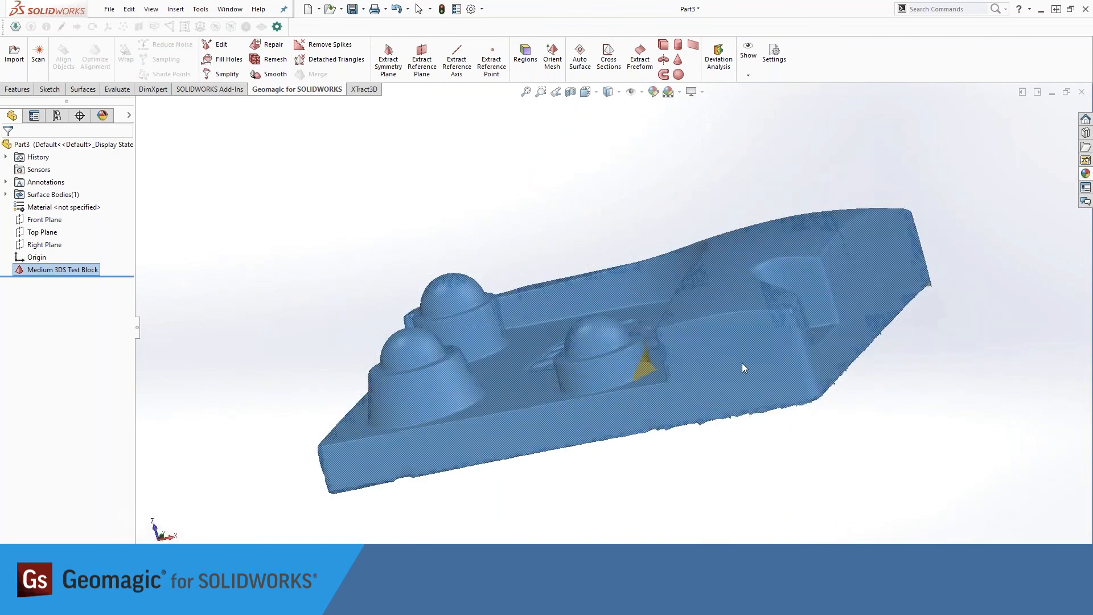
middle_drag(277, 266, 325, 336)
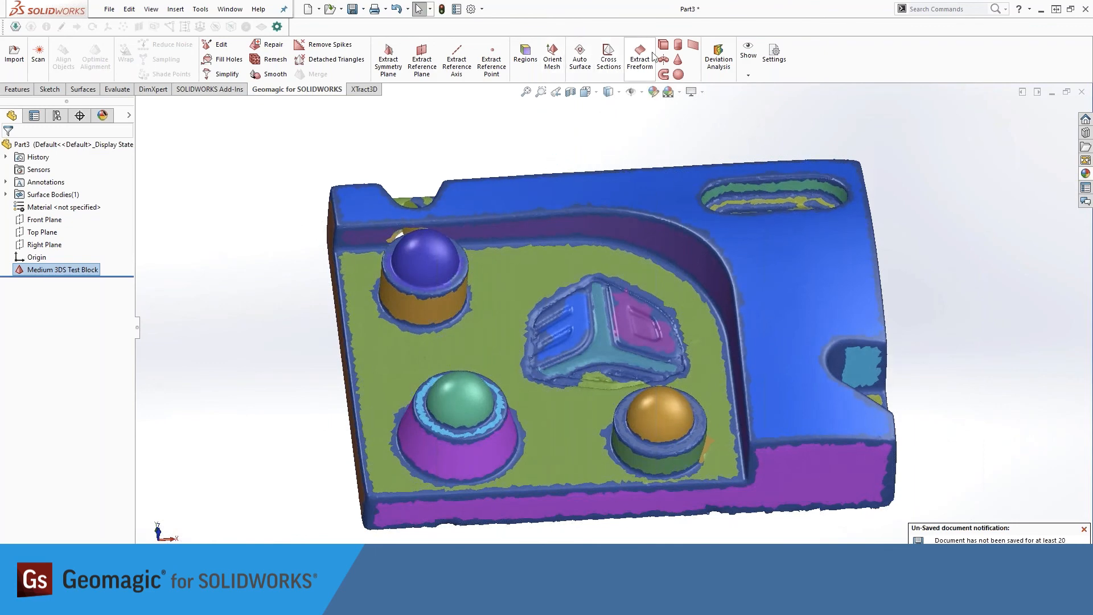
Extract a cylinder as a new solid from the side wall region of the domed cylindrical boss near the notch.
click(678, 46)
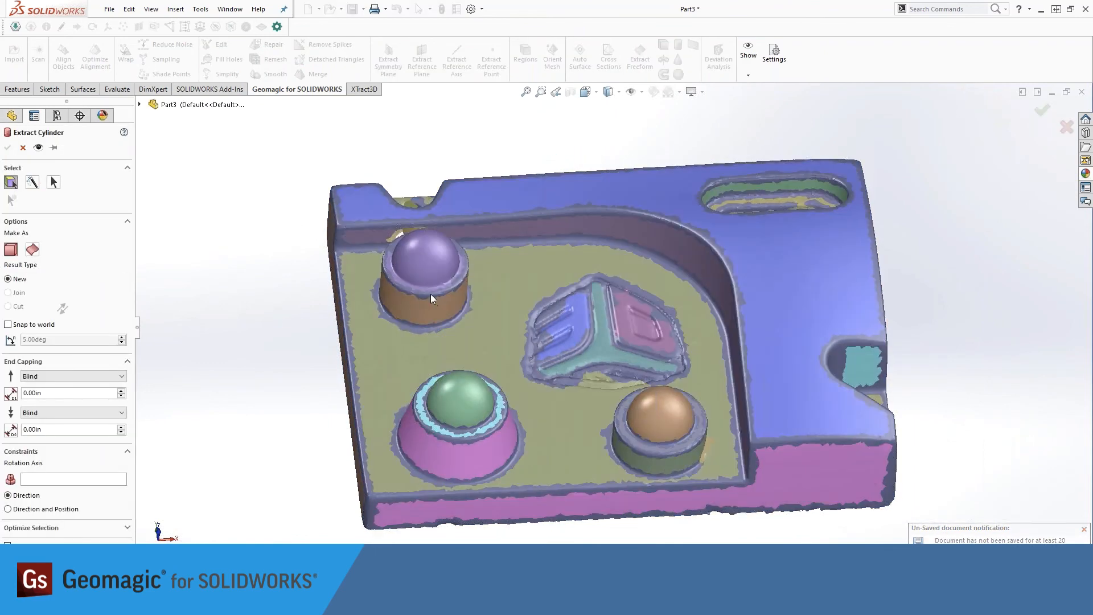
click(436, 308)
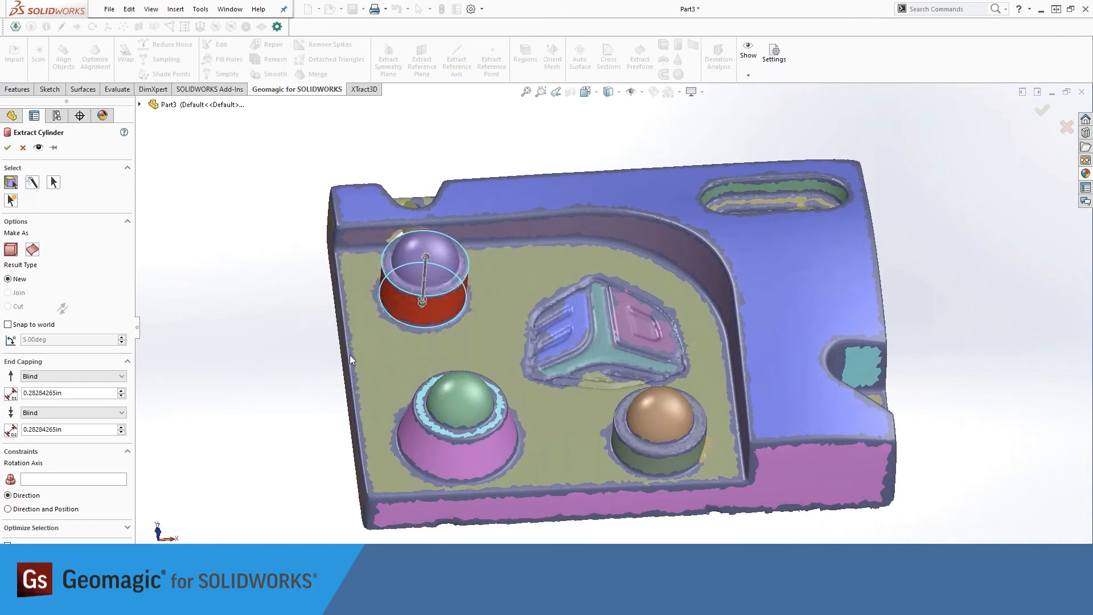
click(7, 147)
Extract a second cylinder with the Join result from the side wall of the shorter domed boss beside the raised curved section.
middle_drag(769, 398, 595, 446)
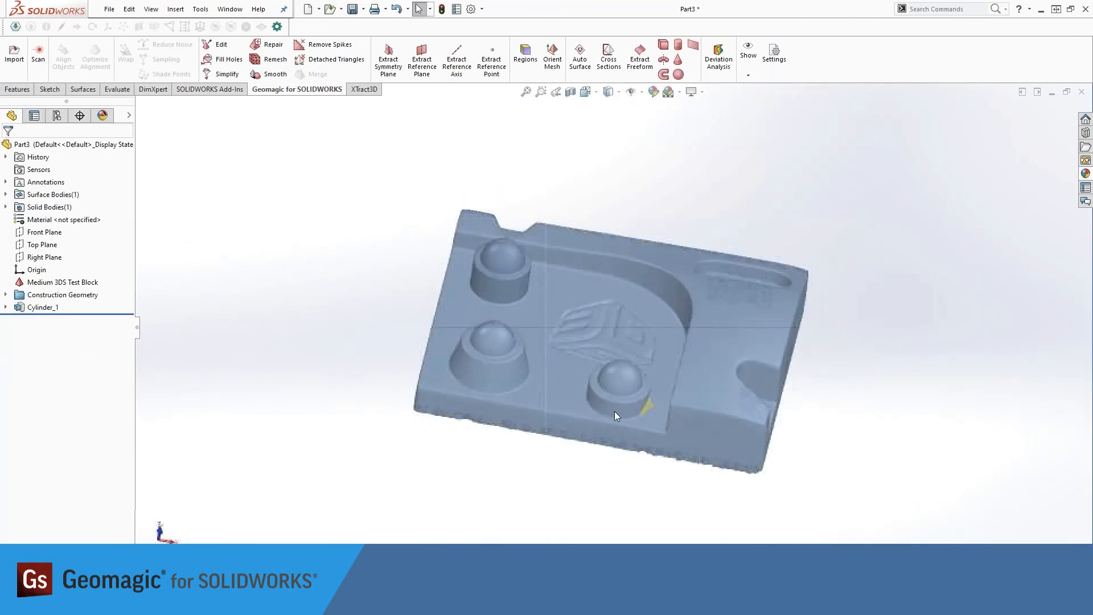
click(678, 44)
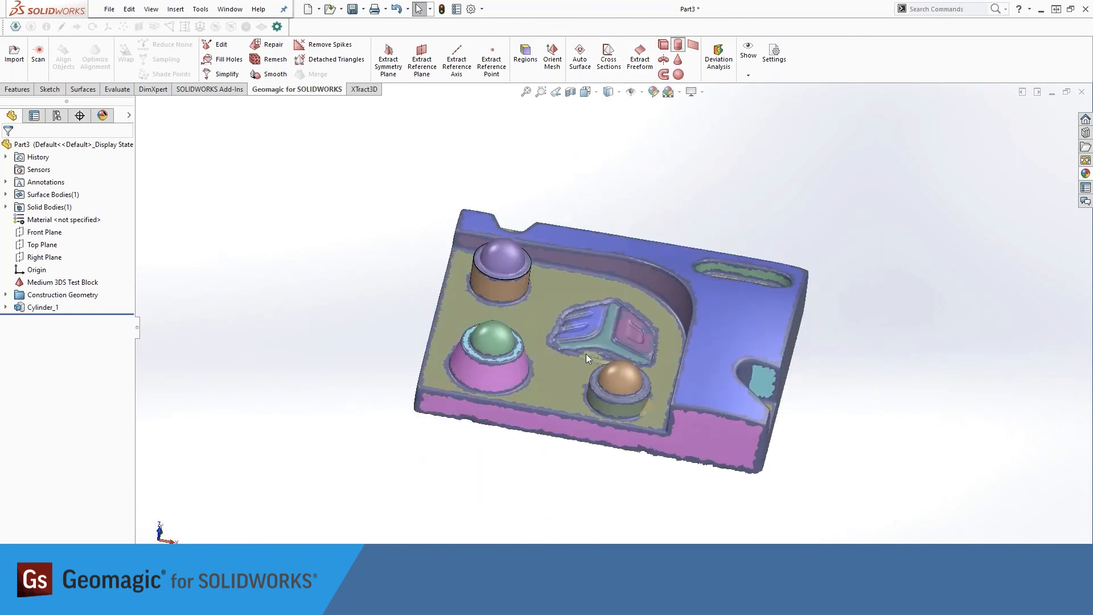
click(606, 404)
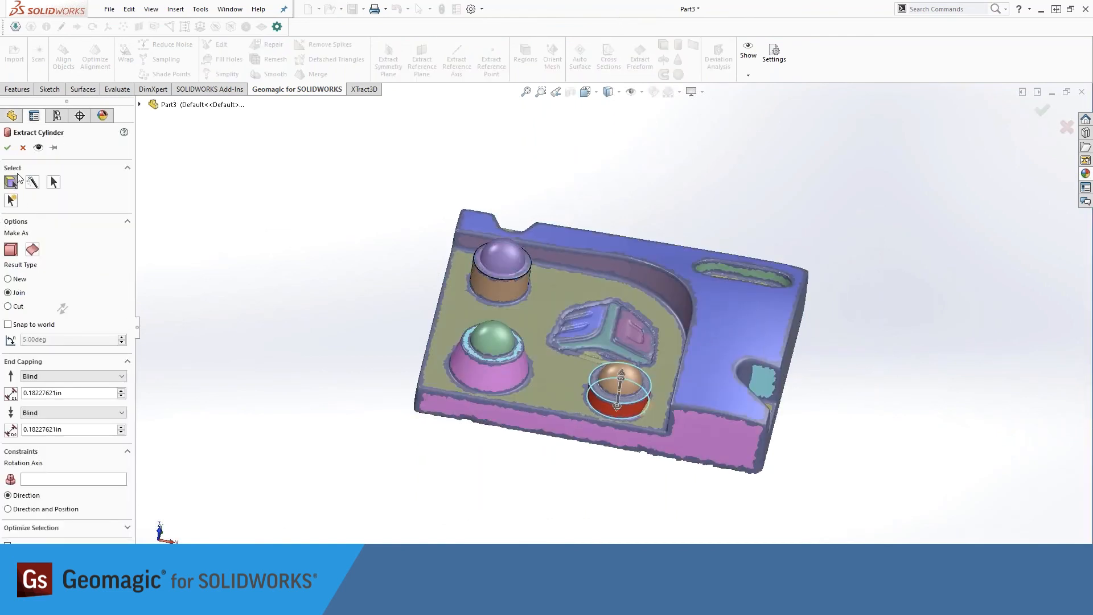
click(8, 148)
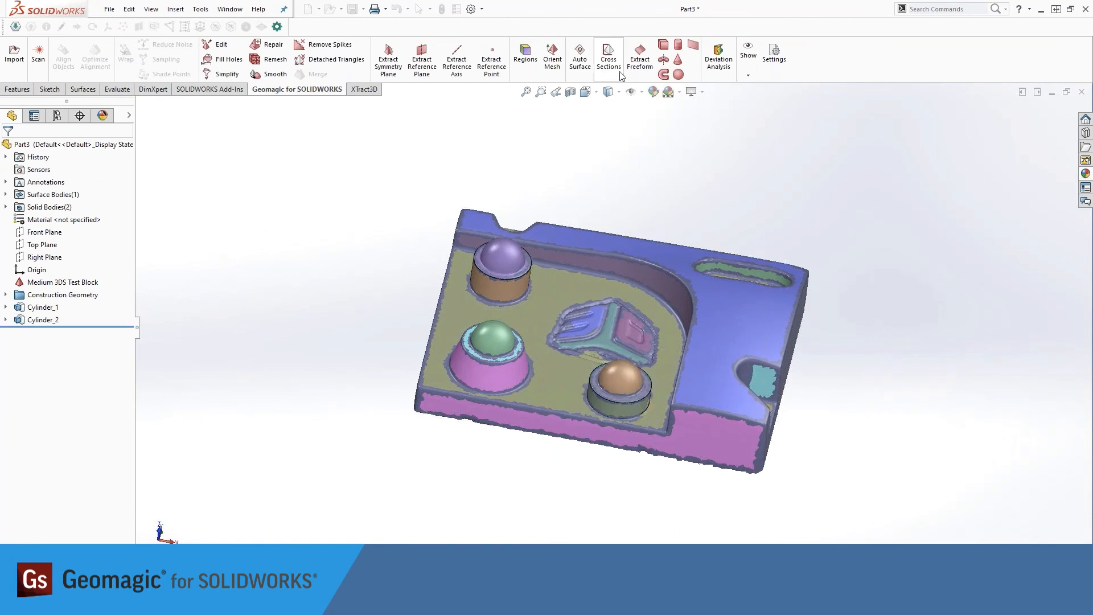
Extract a sphere from the dome on the shorter cylindrical boss, using the Join result type.
click(678, 74)
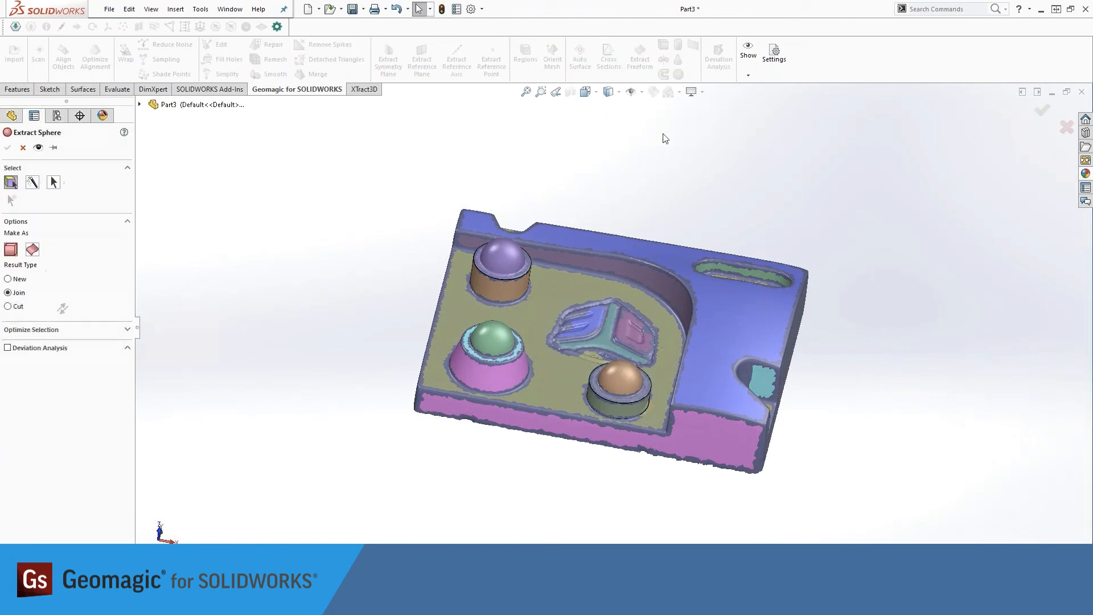
click(627, 381)
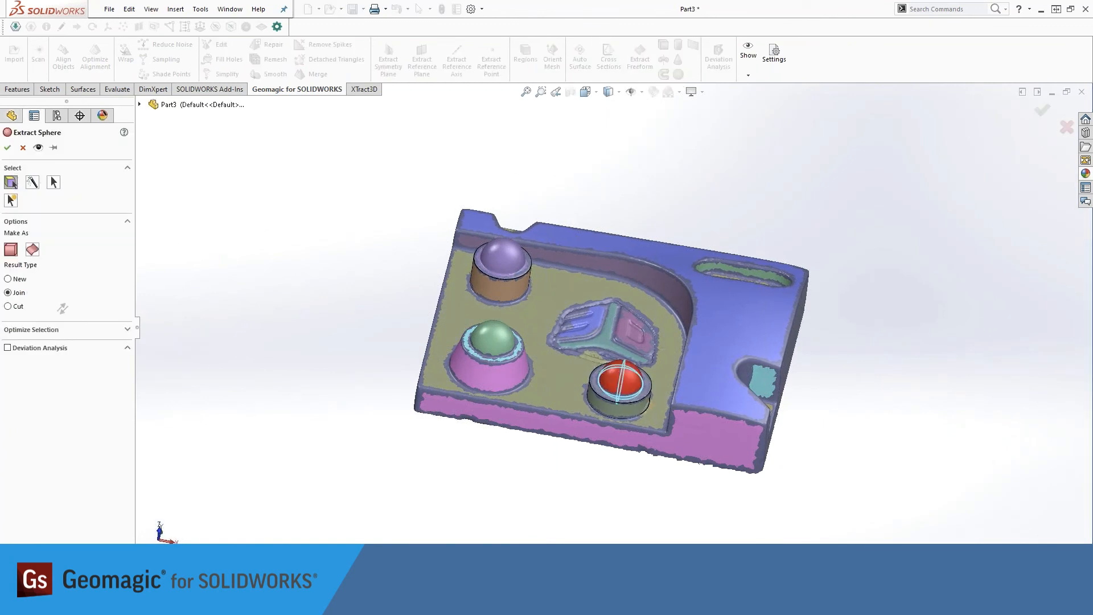
click(8, 147)
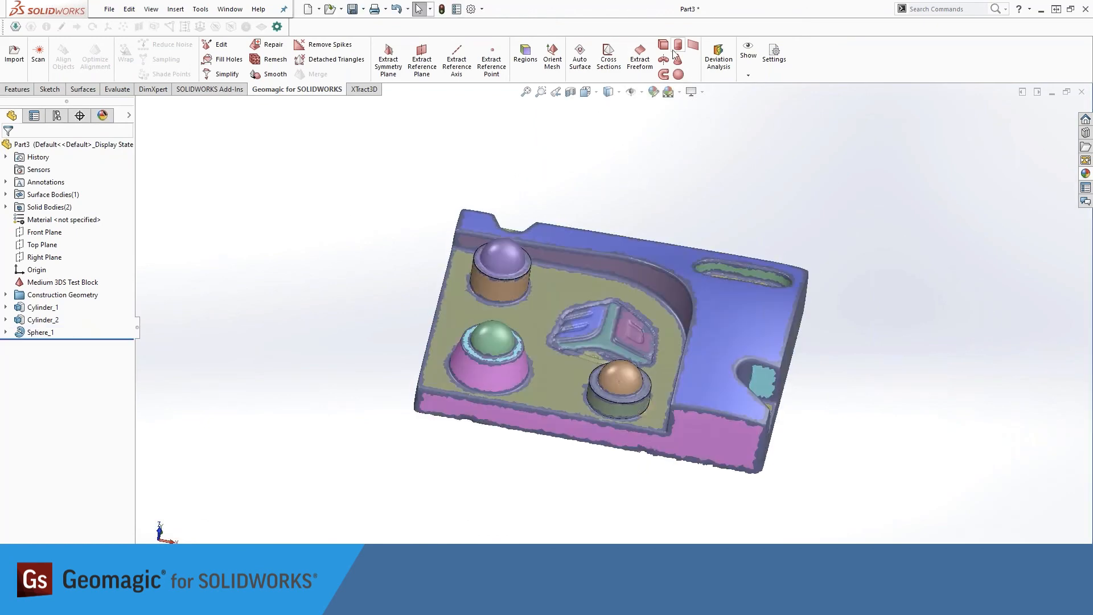
Extract a new freeform surface from the large curved top face of the block using the Projection method.
click(640, 54)
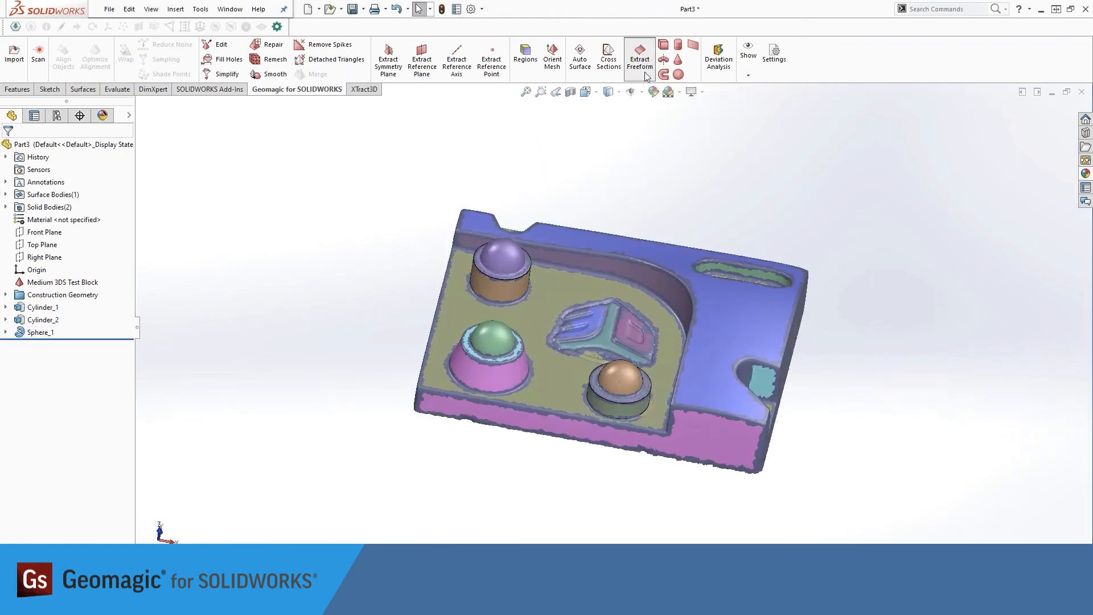
click(722, 326)
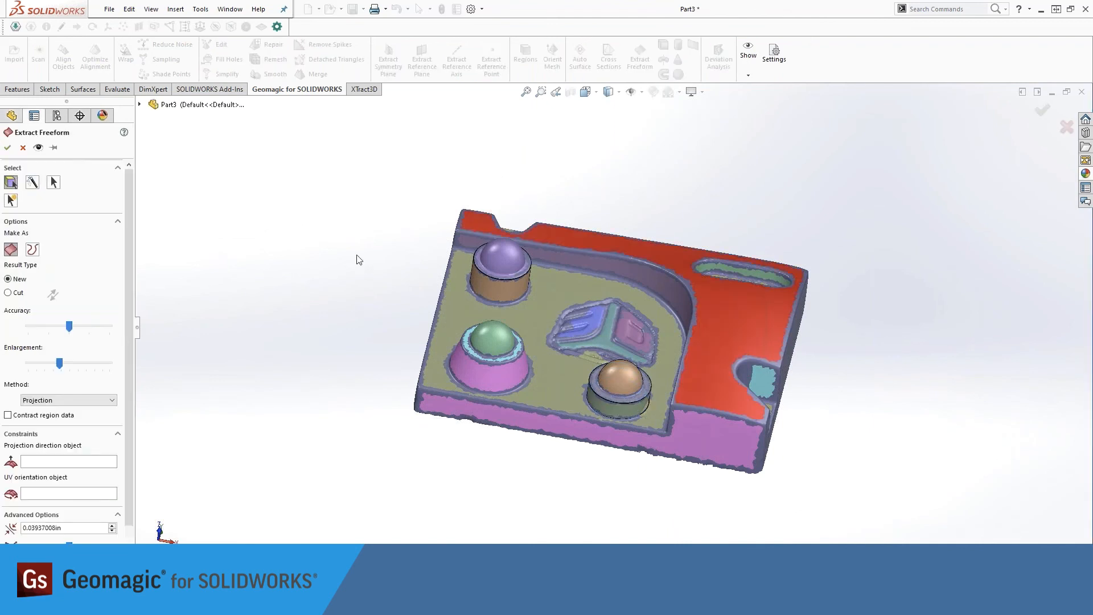
click(7, 148)
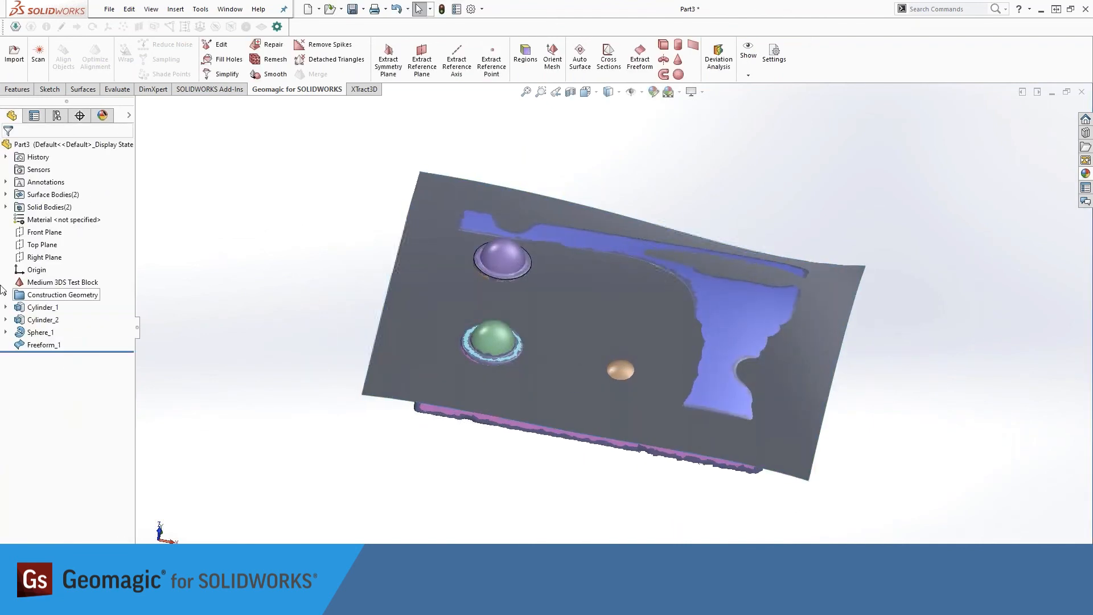
Hide the extracted freeform surface so the segmented mesh beneath it can be reached.
right_click(58, 345)
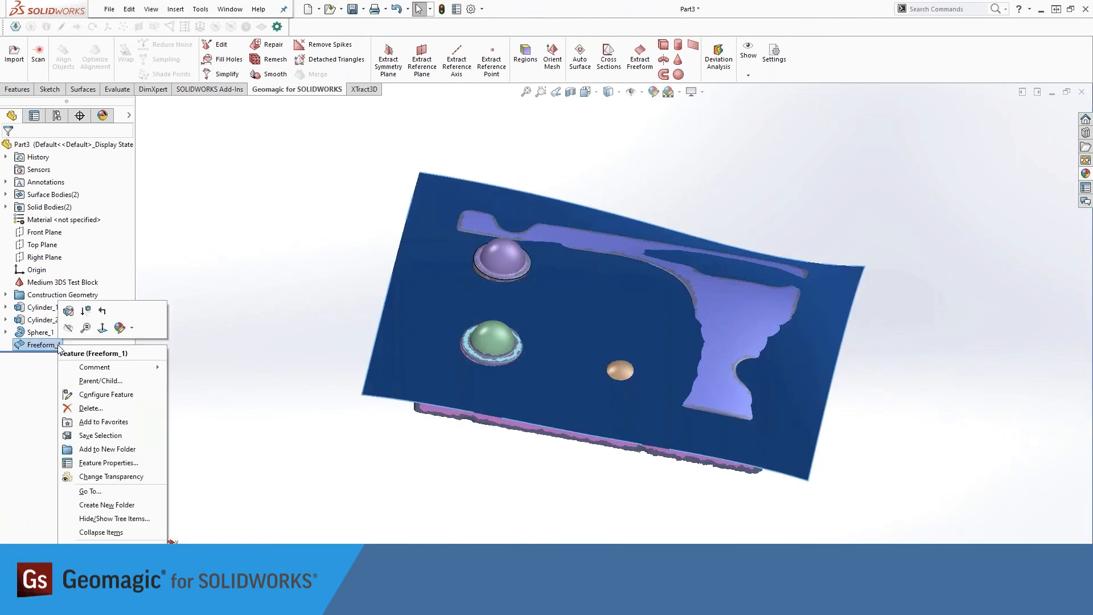
click(69, 311)
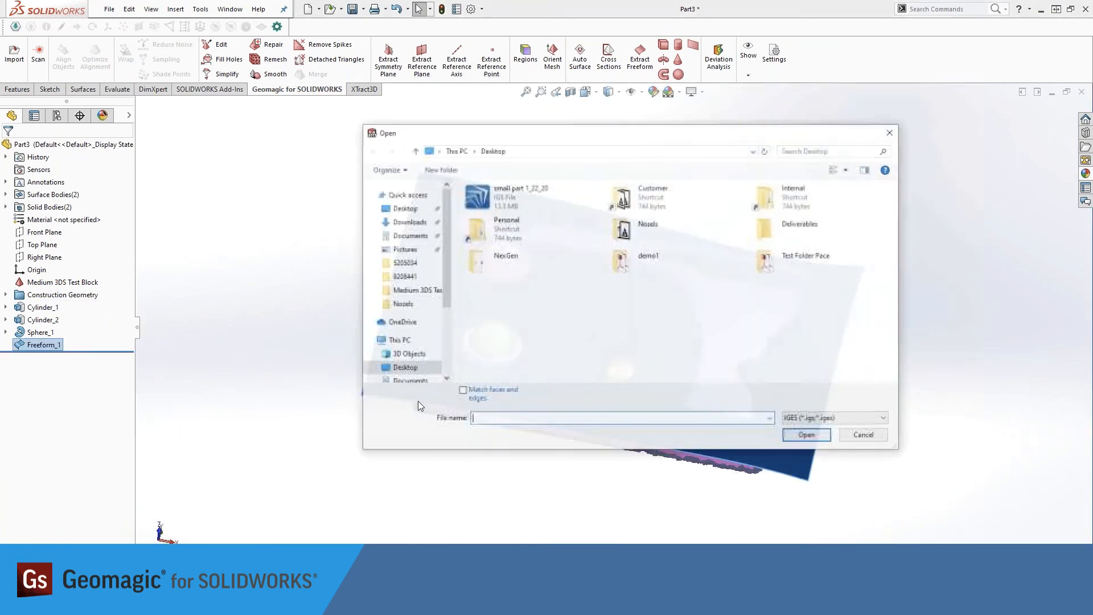
click(864, 436)
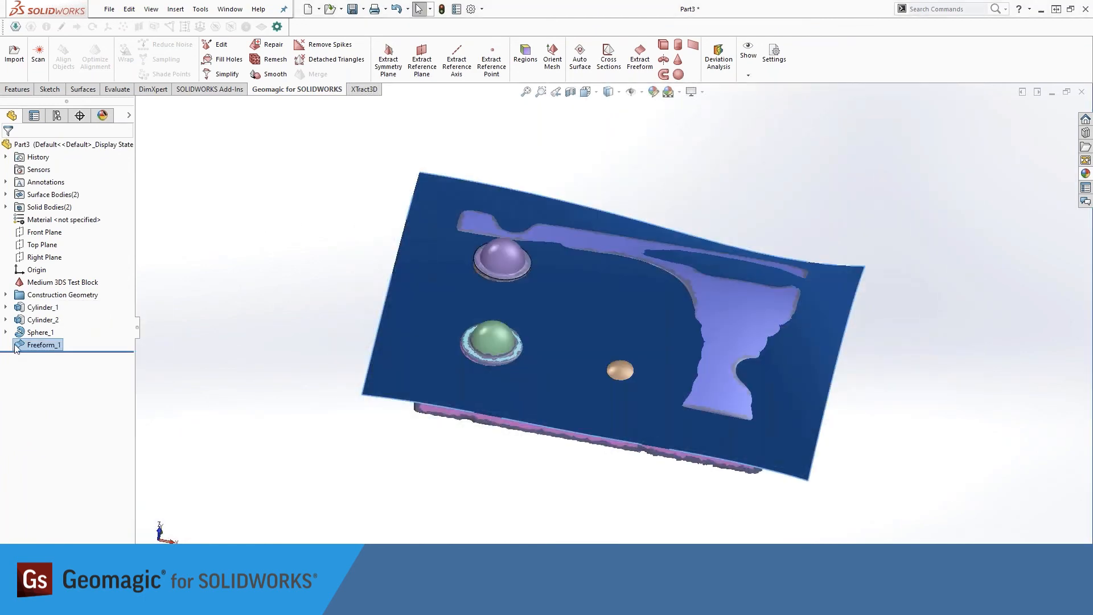
right_click(42, 350)
click(52, 330)
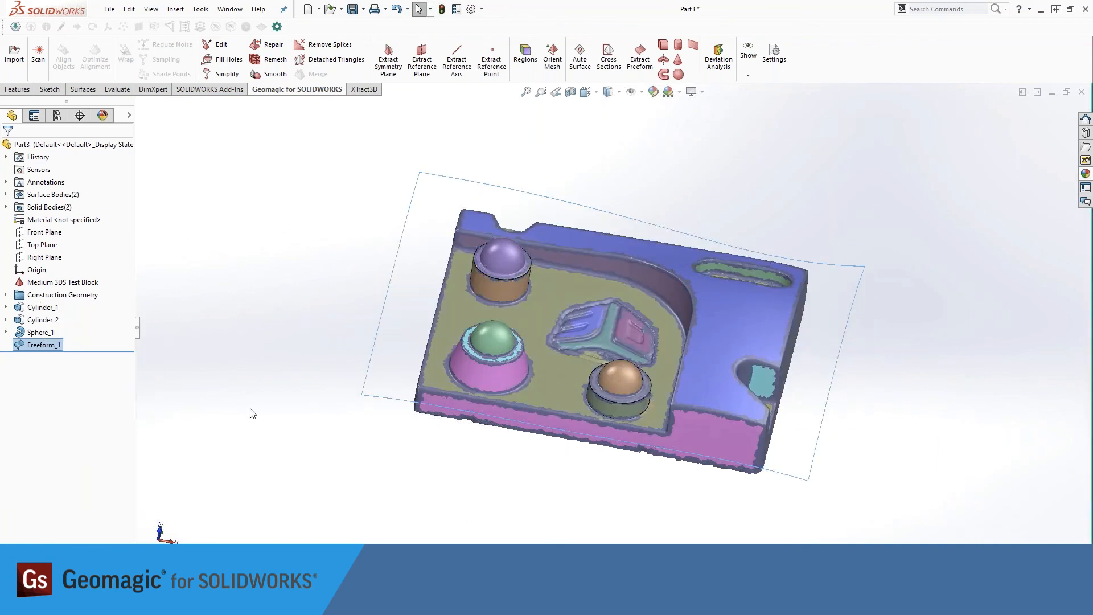
Set up an Extract Extrusion with the Join result and select the block's outer side wall regions for its profile.
middle_drag(608, 499, 596, 453)
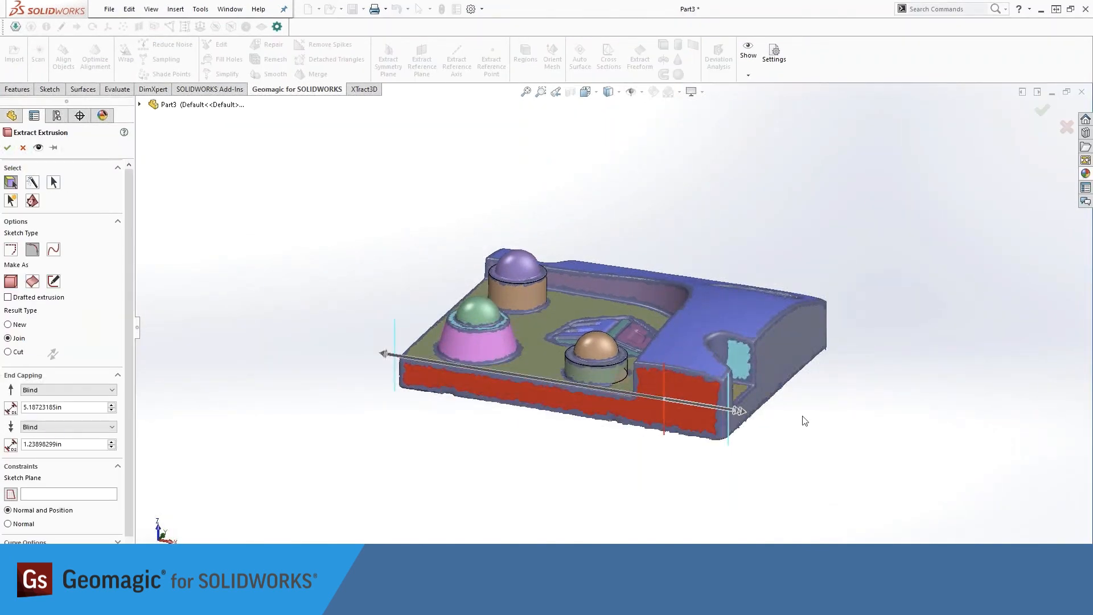
middle_drag(799, 419, 658, 380)
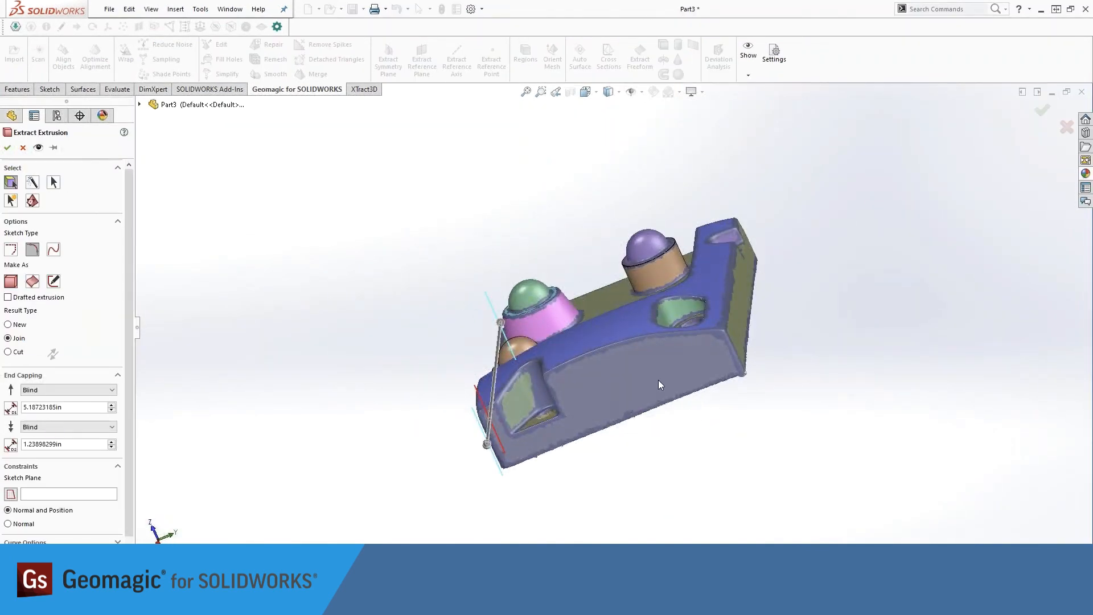
click(658, 380)
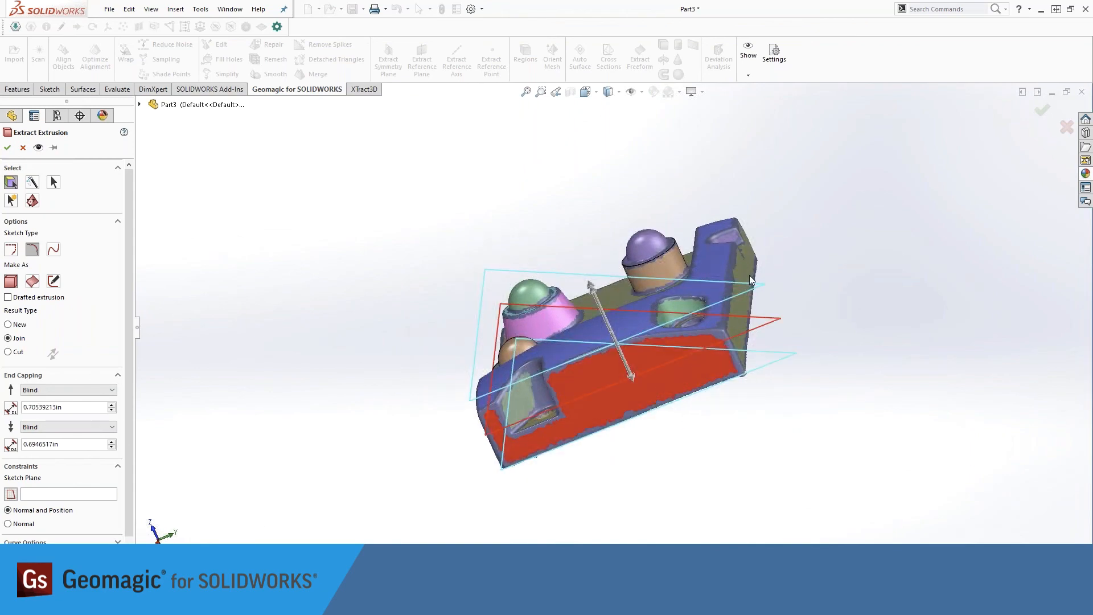
middle_drag(750, 275, 503, 394)
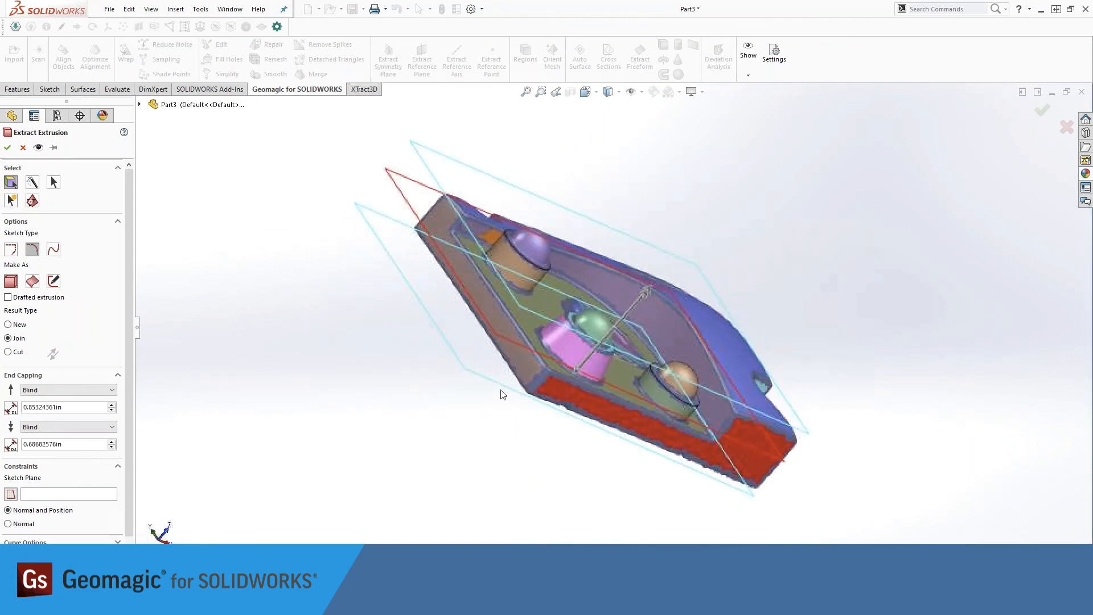
click(514, 353)
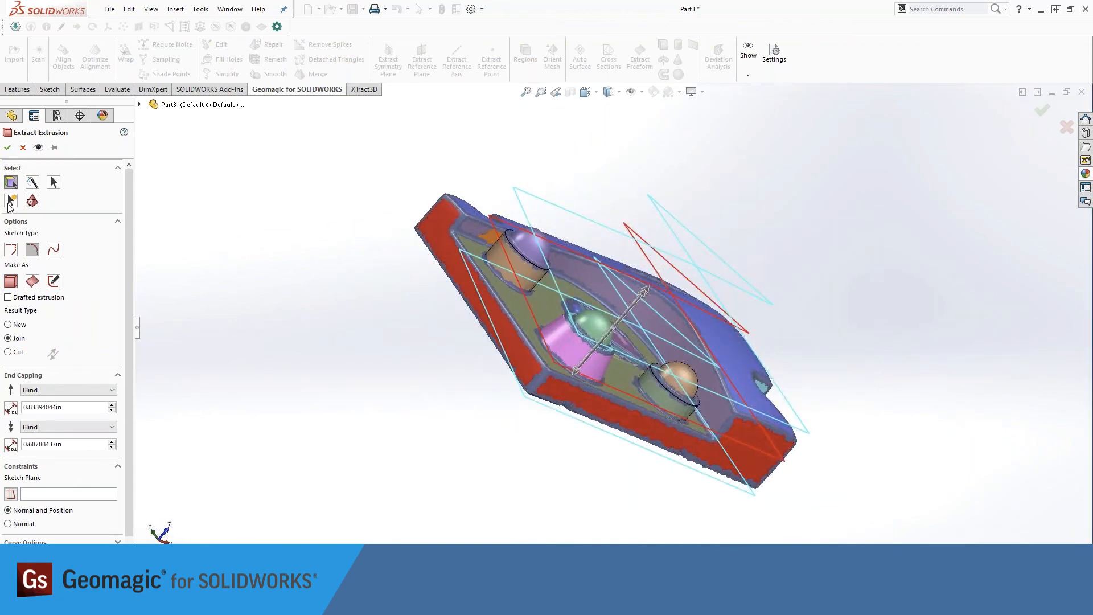
Extend the extrusion's upper end above the bosses to about 1.27 in and create the solid block.
middle_drag(530, 440, 466, 295)
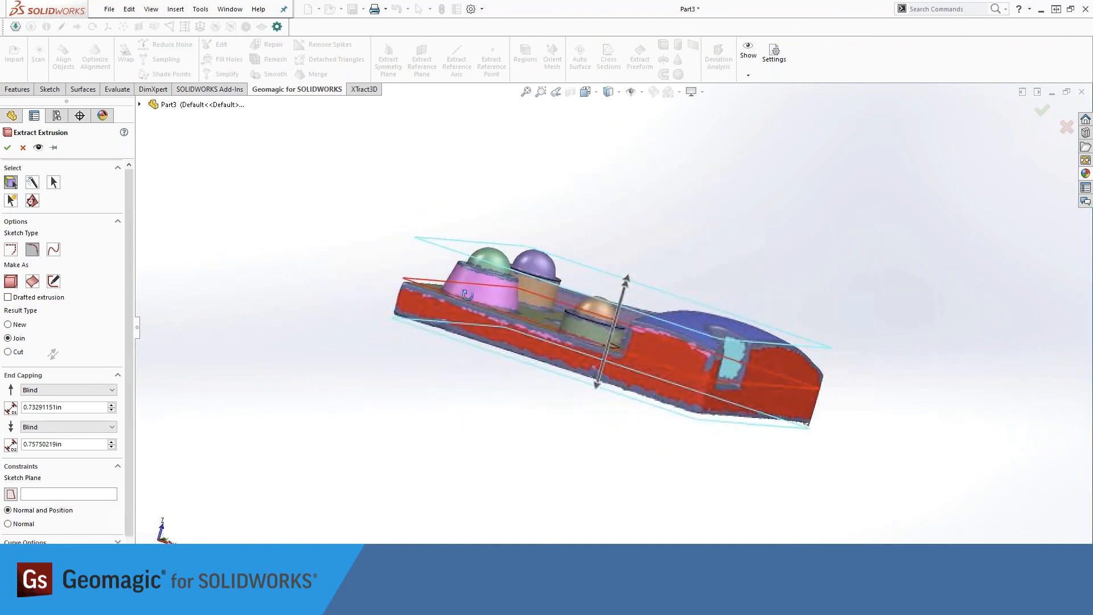
drag(617, 286, 631, 259)
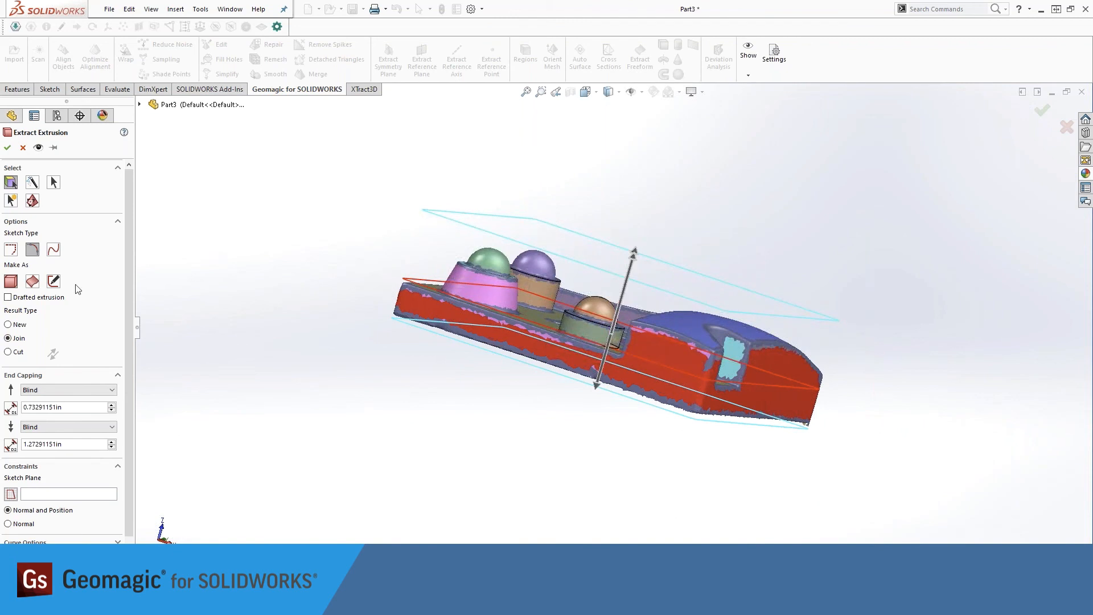
click(7, 148)
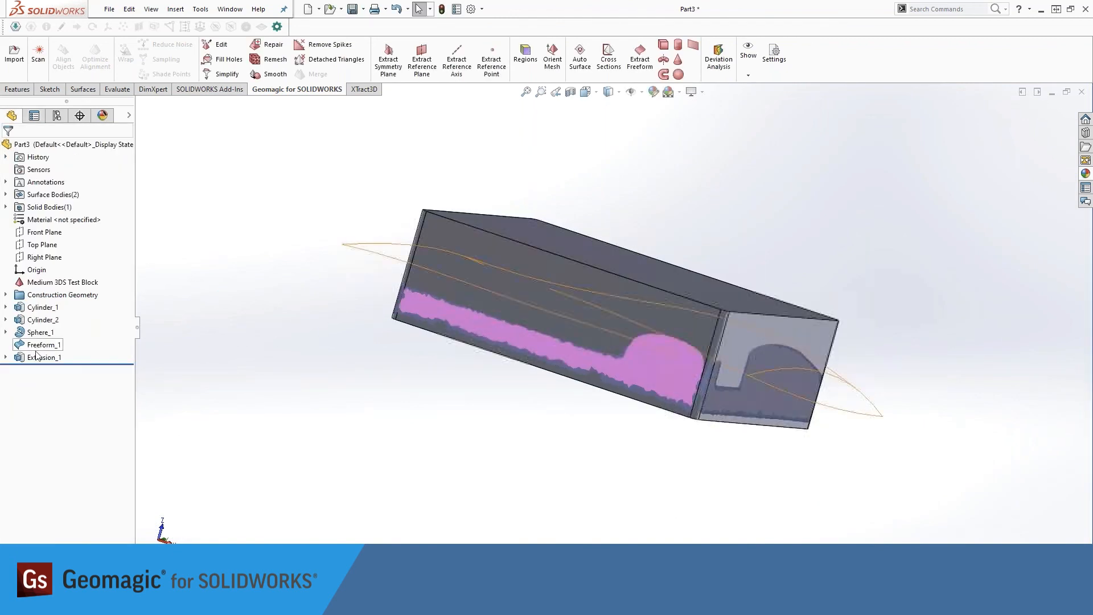
Intersect the freeform surface with the extruded block, excluding the region above the surface and merging the result.
click(39, 358)
click(43, 344)
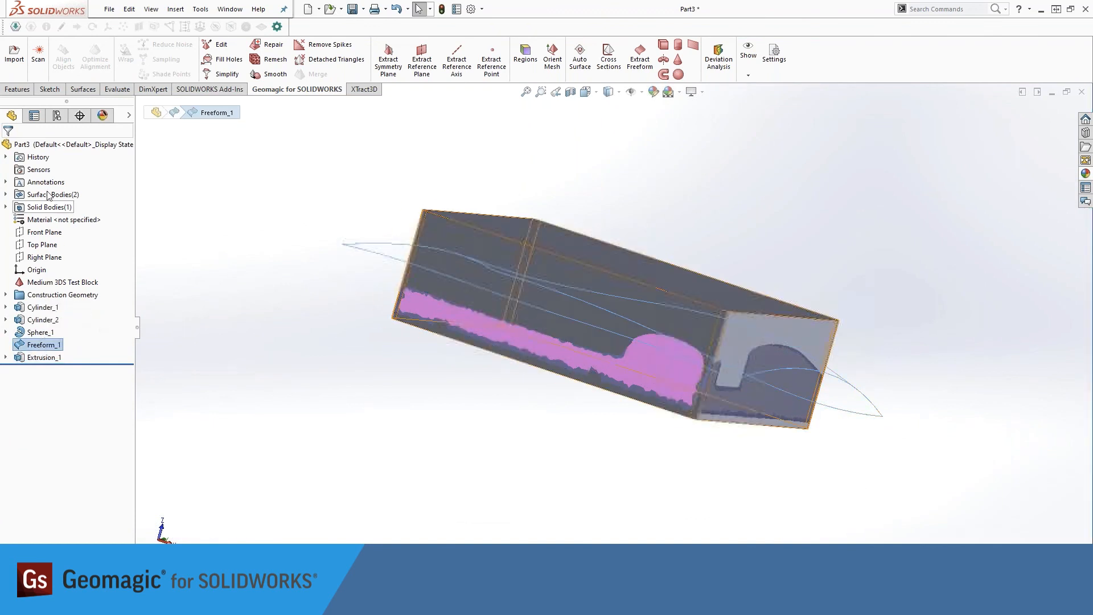
click(22, 90)
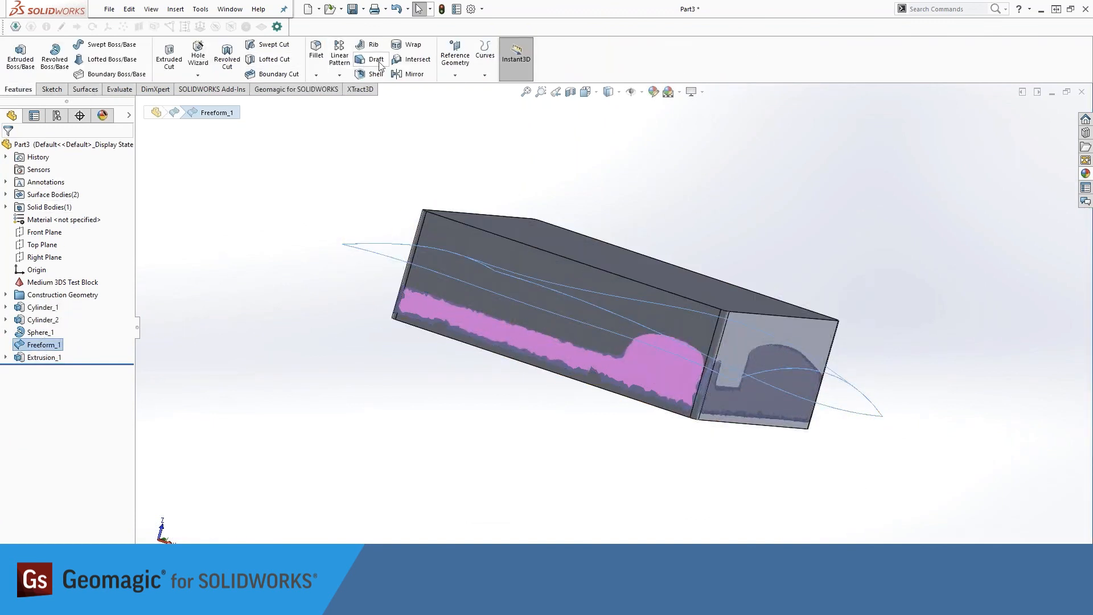
click(411, 59)
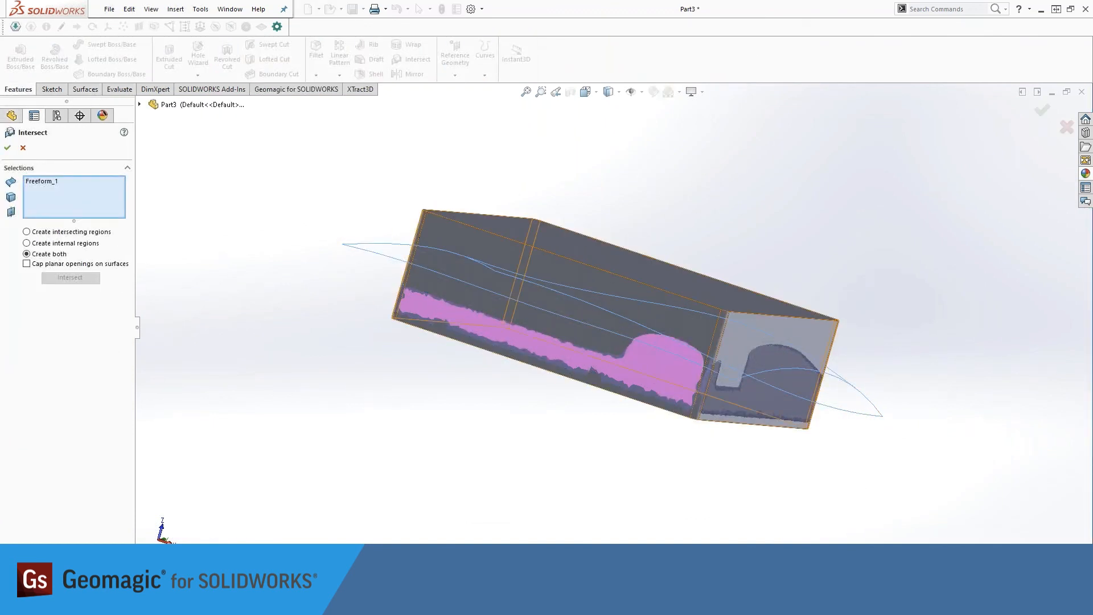
click(441, 258)
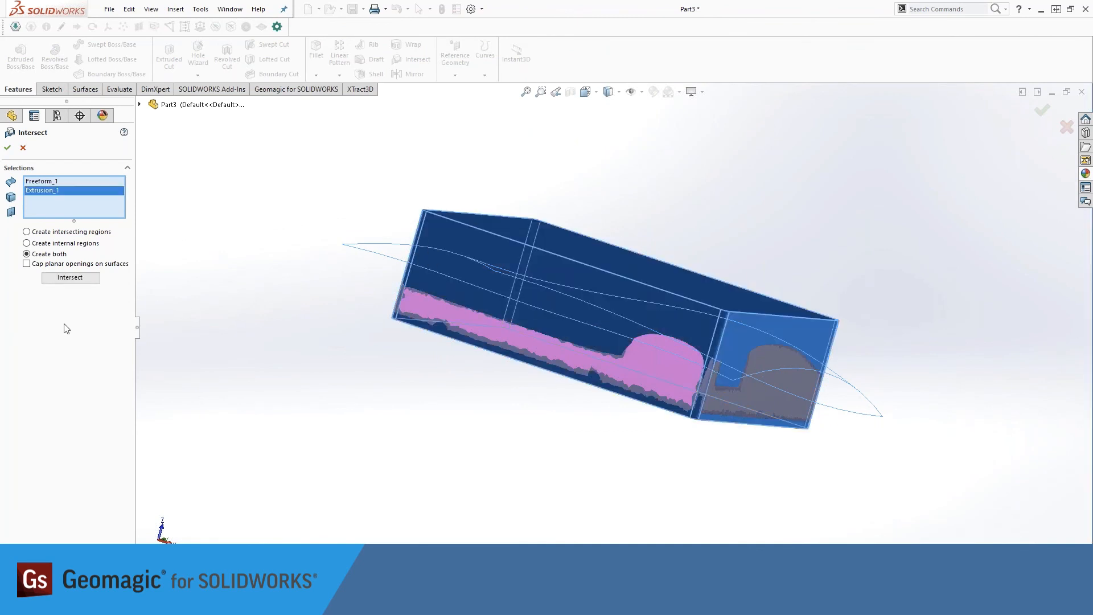
click(70, 278)
click(439, 268)
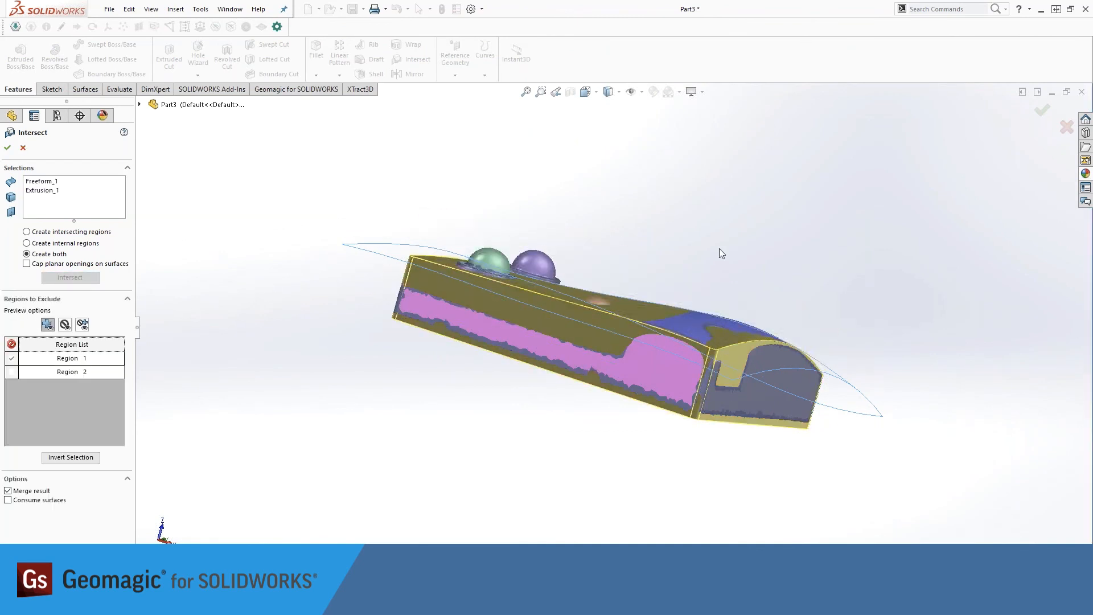
middle_drag(720, 230, 484, 233)
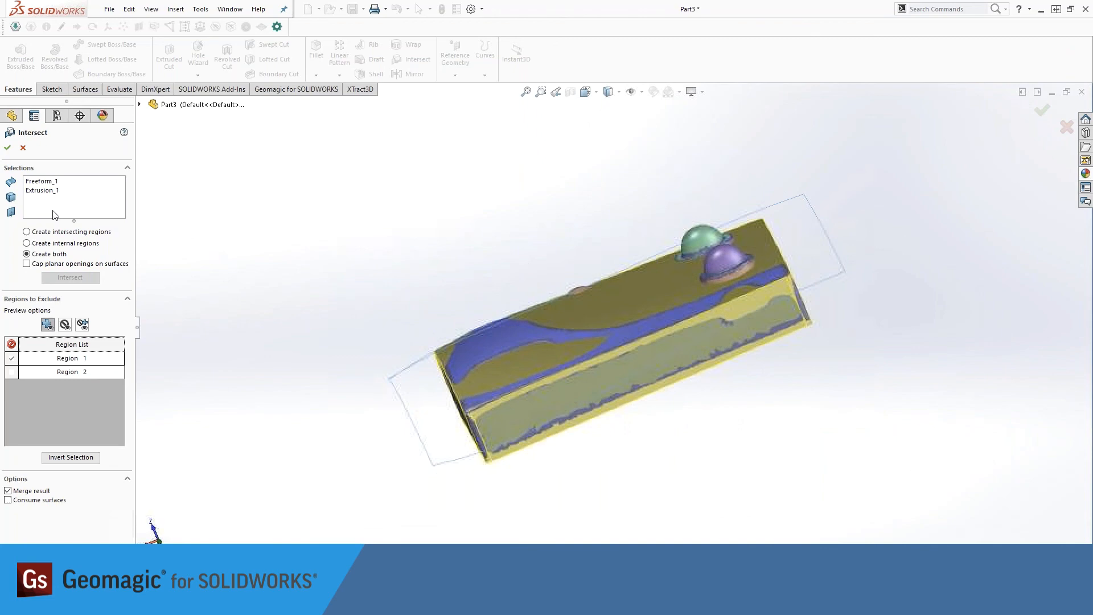
click(8, 147)
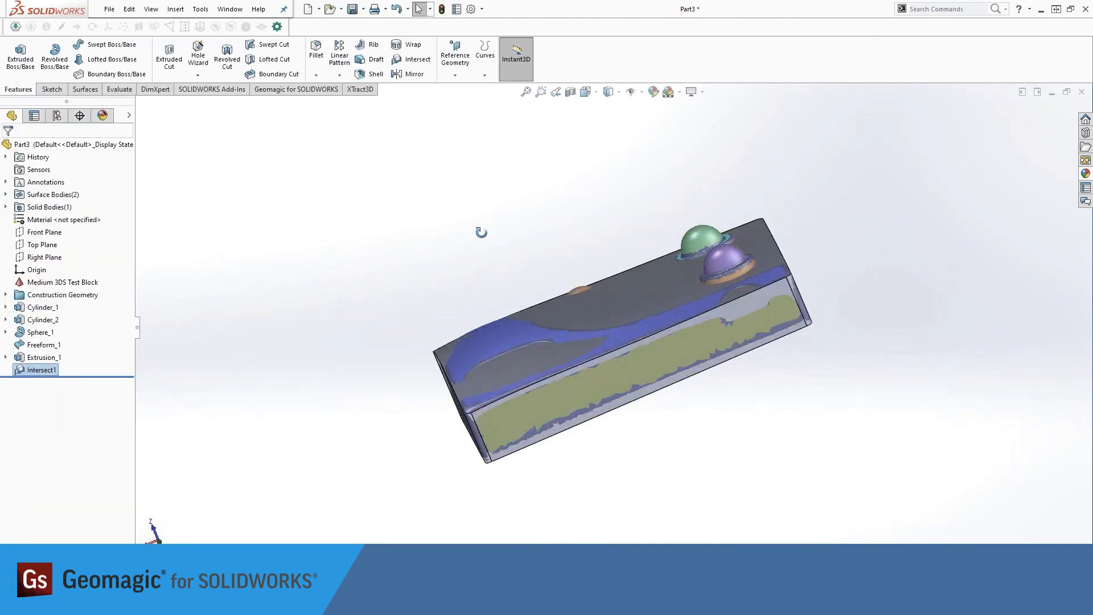
middle_drag(481, 232, 426, 390)
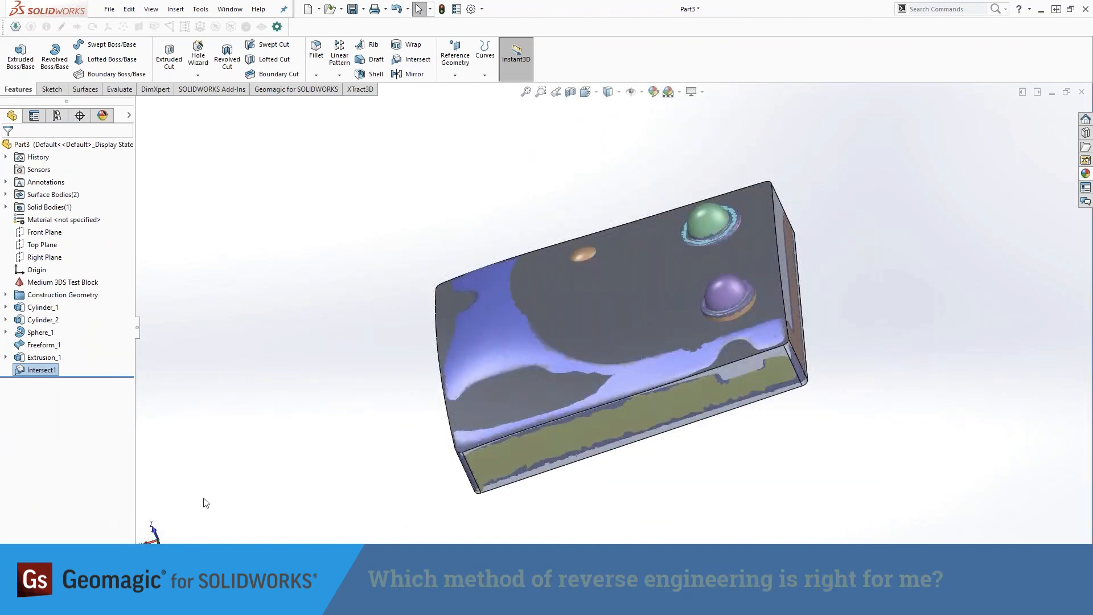